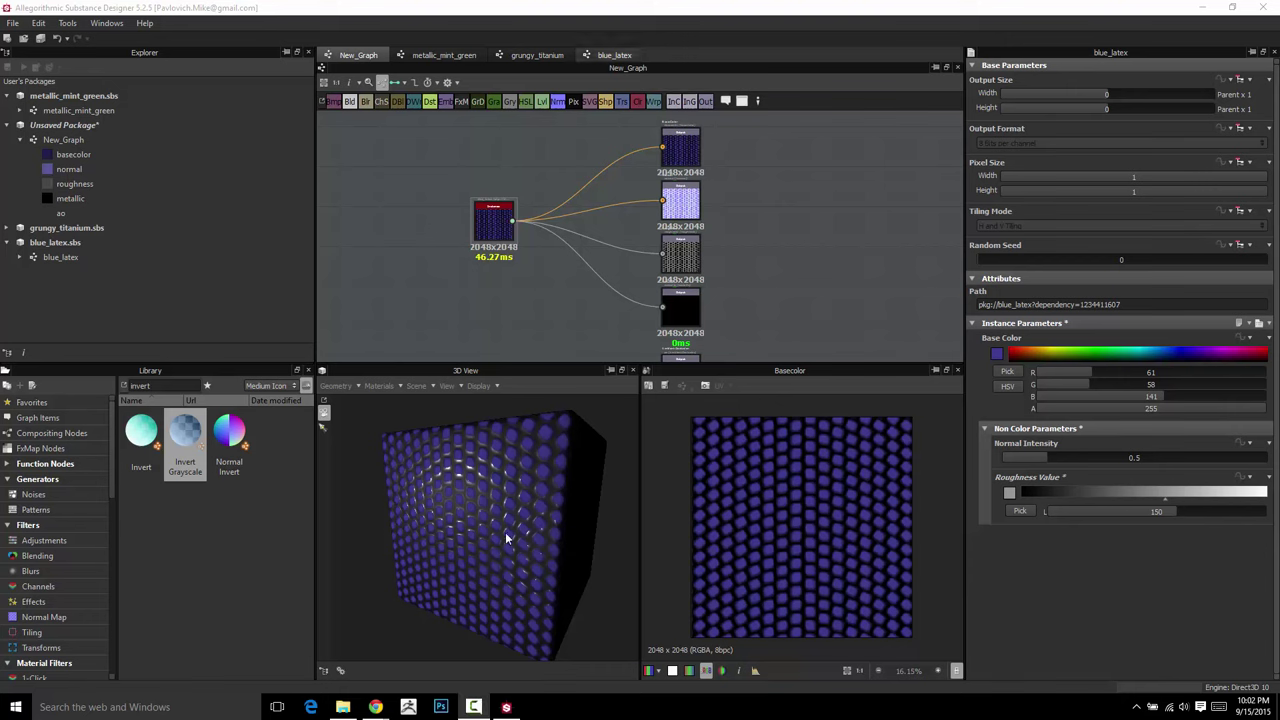
# Open the blue_latex graph and move the pavement pattern node away from its downstream nodes to make room between them
pyautogui.click(612, 55)
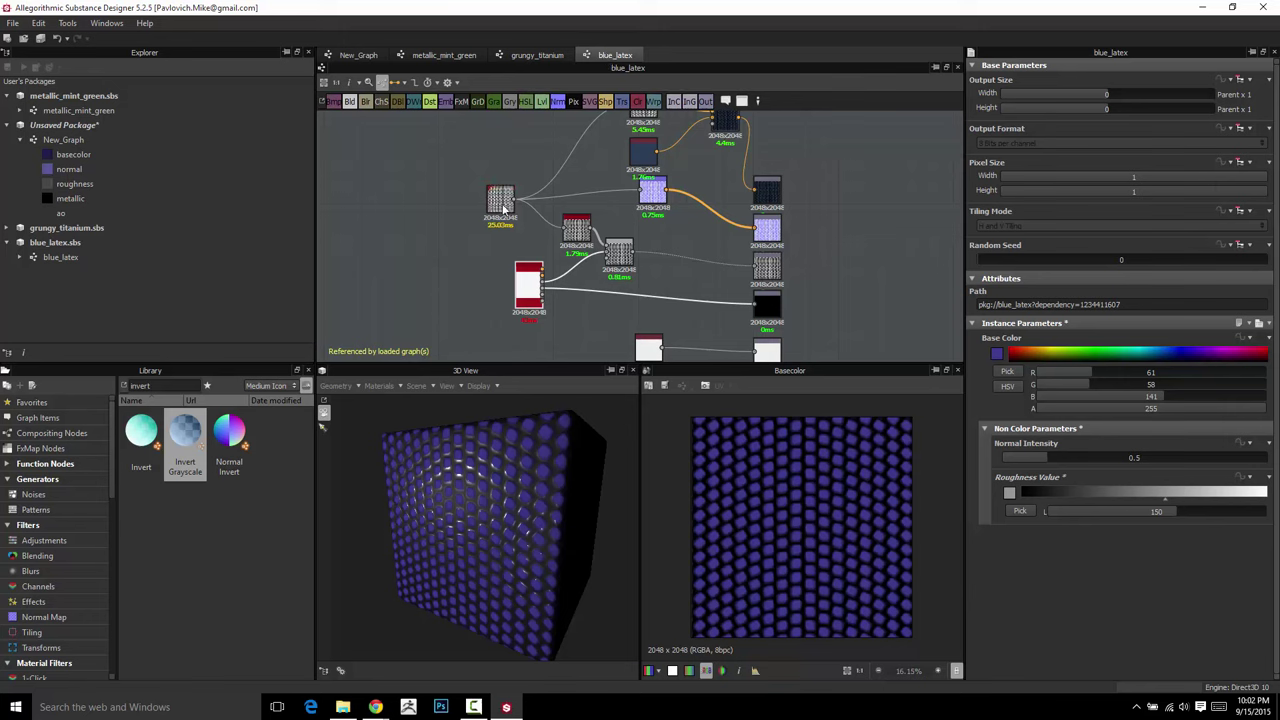
pyautogui.scroll(-3, 535, 172)
pyautogui.scroll(3, 607, 200)
pyautogui.moveTo(537, 171); pyautogui.dragTo(578, 168, button='middle')
pyautogui.moveTo(550, 226); pyautogui.dragTo(477, 214)
pyautogui.moveTo(480, 166); pyautogui.dragTo(513, 226, button='middle')
pyautogui.moveTo(473, 246); pyautogui.dragTo(466, 241)
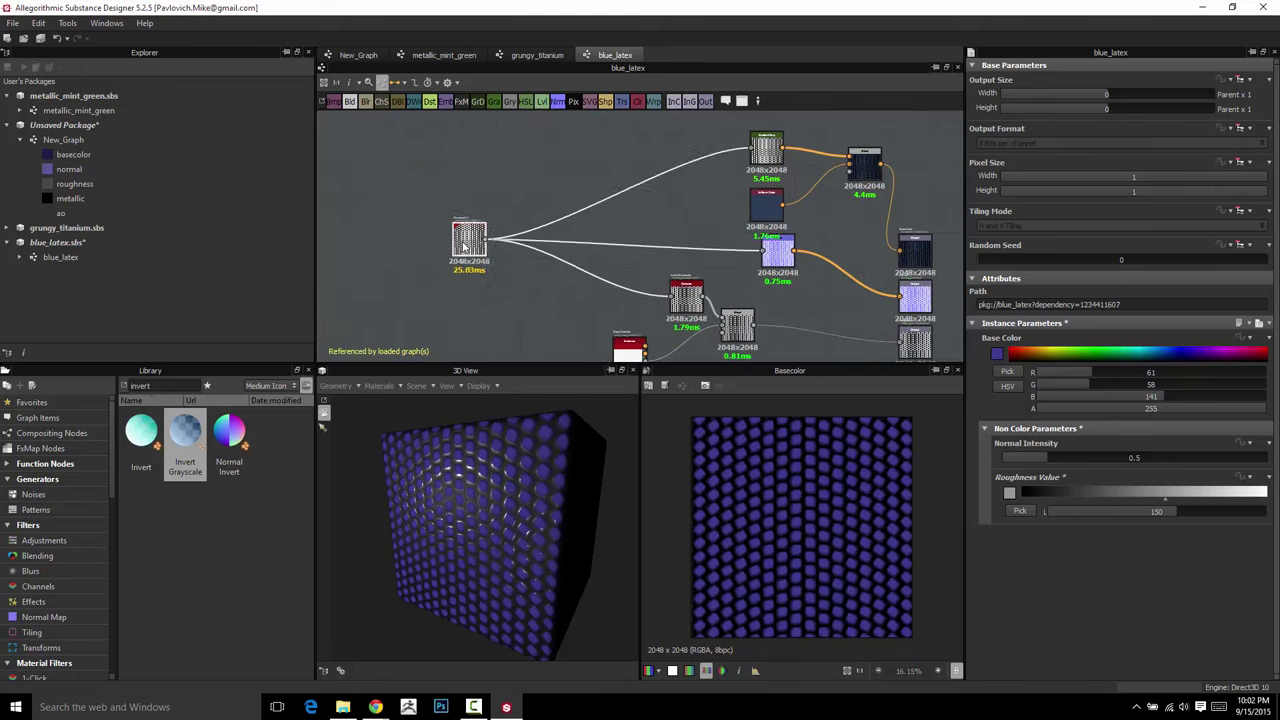
# Add a Transformation 2D node above the pavement pattern node and feed the pattern's output into it
pyautogui.click(485, 157)
pyautogui.press('space')
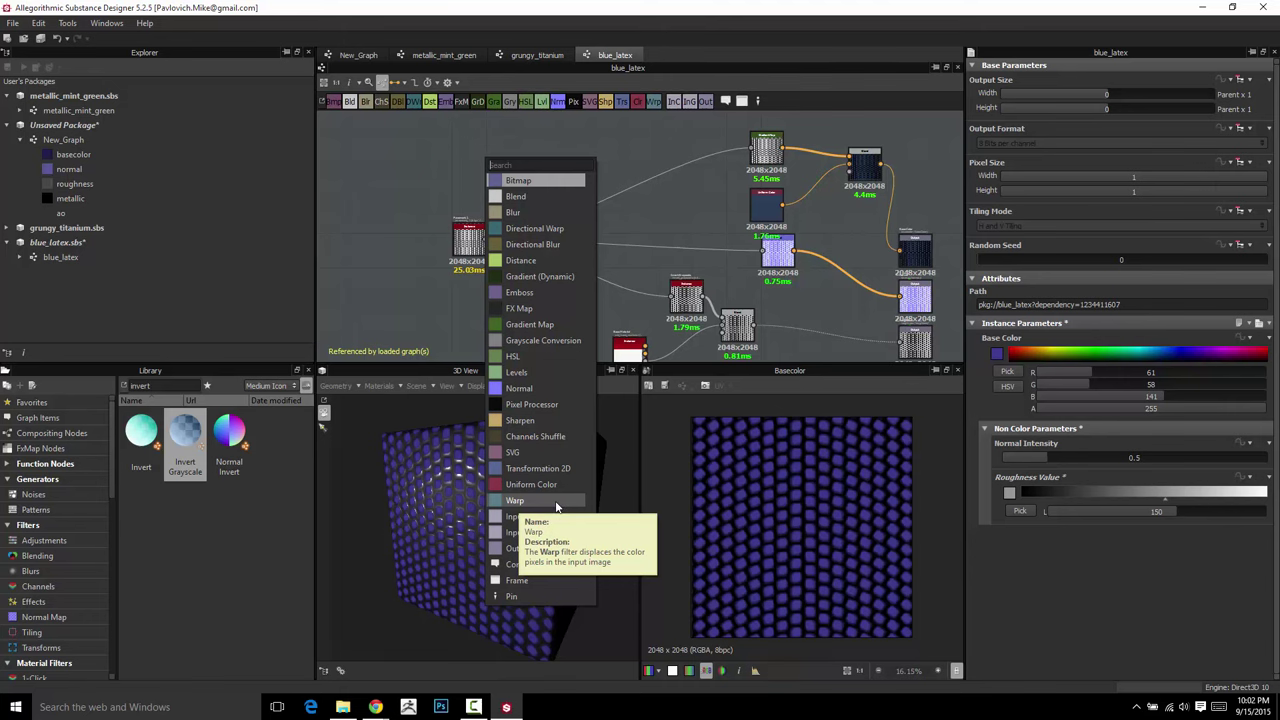
pyautogui.click(538, 468)
pyautogui.moveTo(478, 165); pyautogui.dragTo(537, 183)
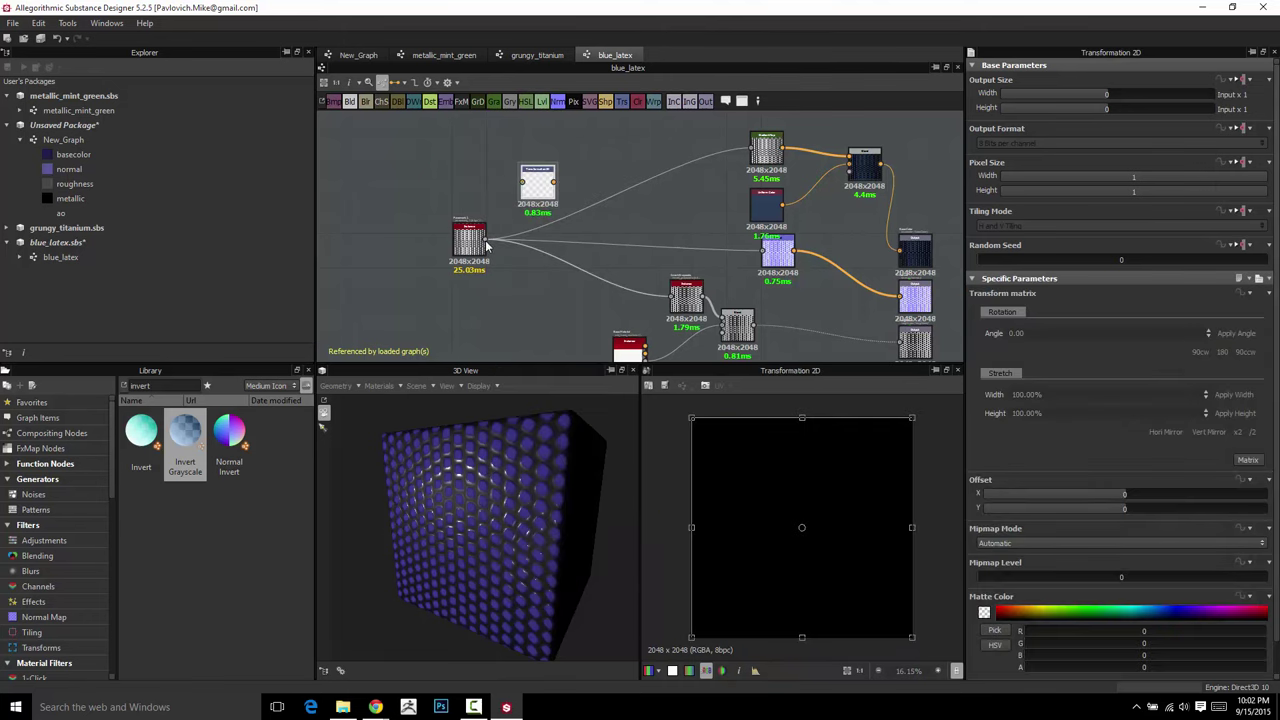
pyautogui.moveTo(487, 244); pyautogui.dragTo(522, 183)
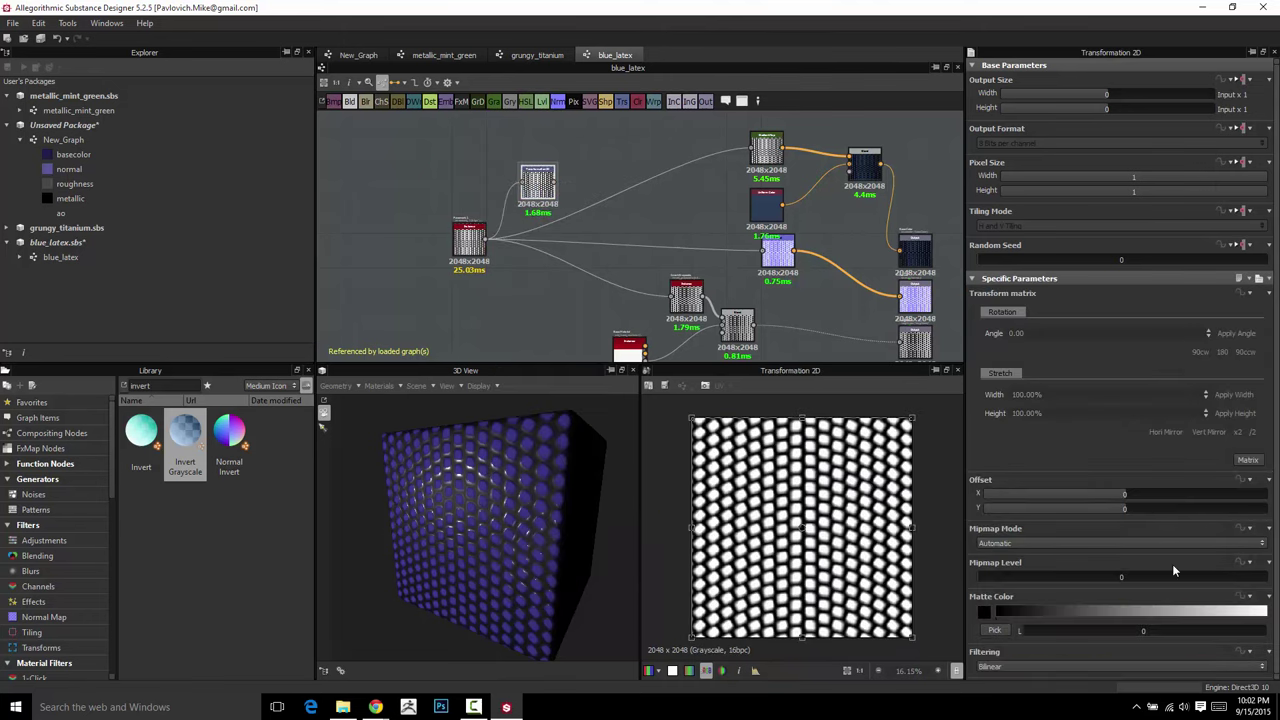
# Try the x2 stretch on the Transformation 2D node and revert it with the /2 stretch
pyautogui.click(1239, 432)
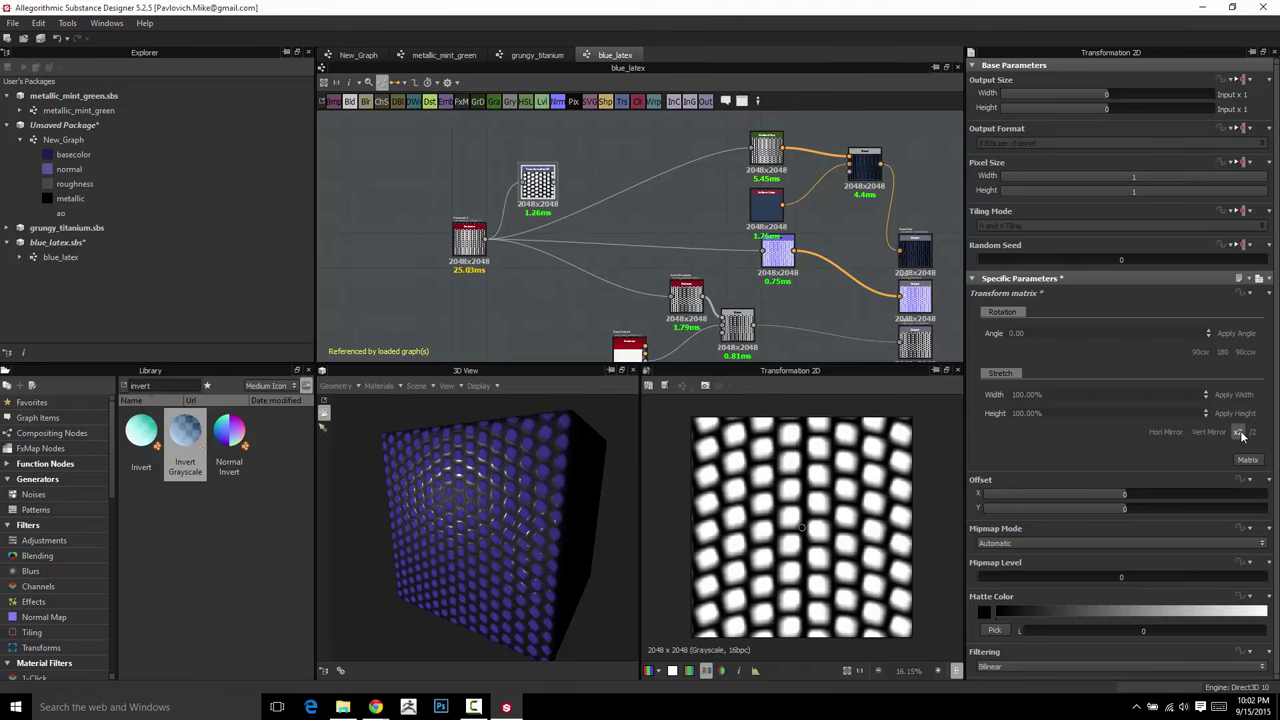
pyautogui.click(1255, 434)
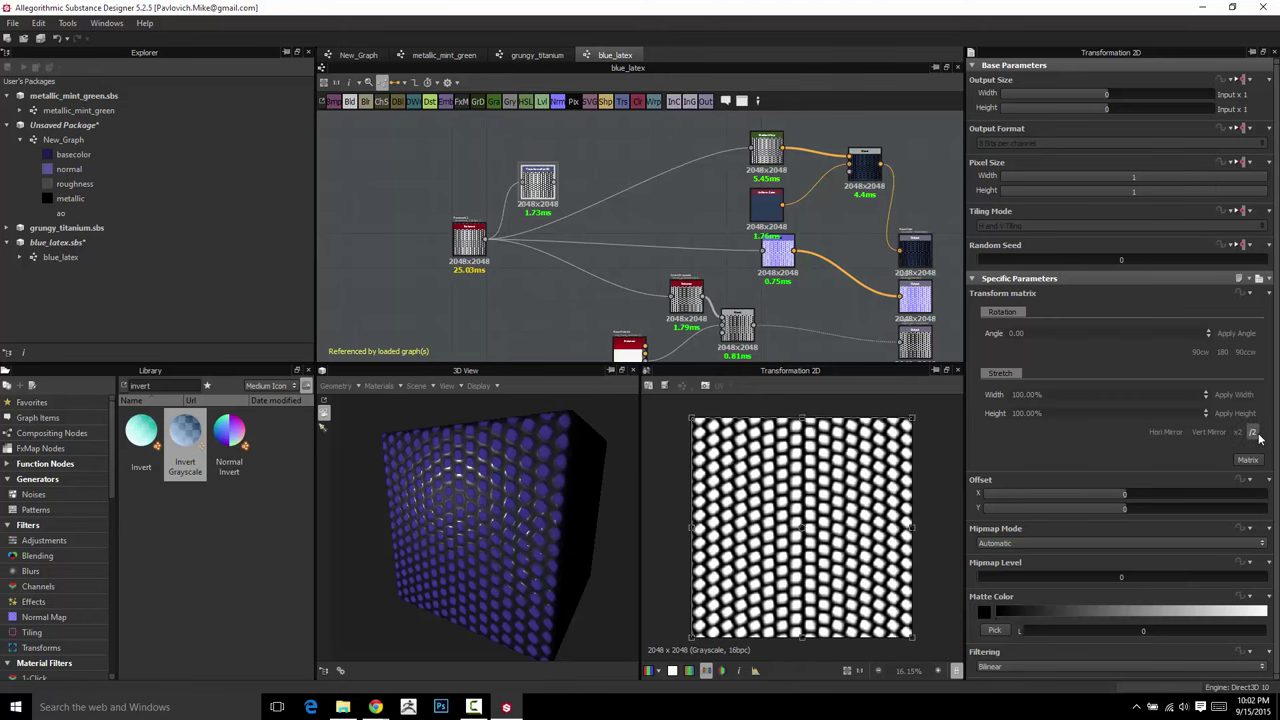
# Preview the pattern as tiles, shift it slightly, and rotate the transformation frame about 45 degrees
pyautogui.press('space')
pyautogui.scroll(-2, 823, 478)
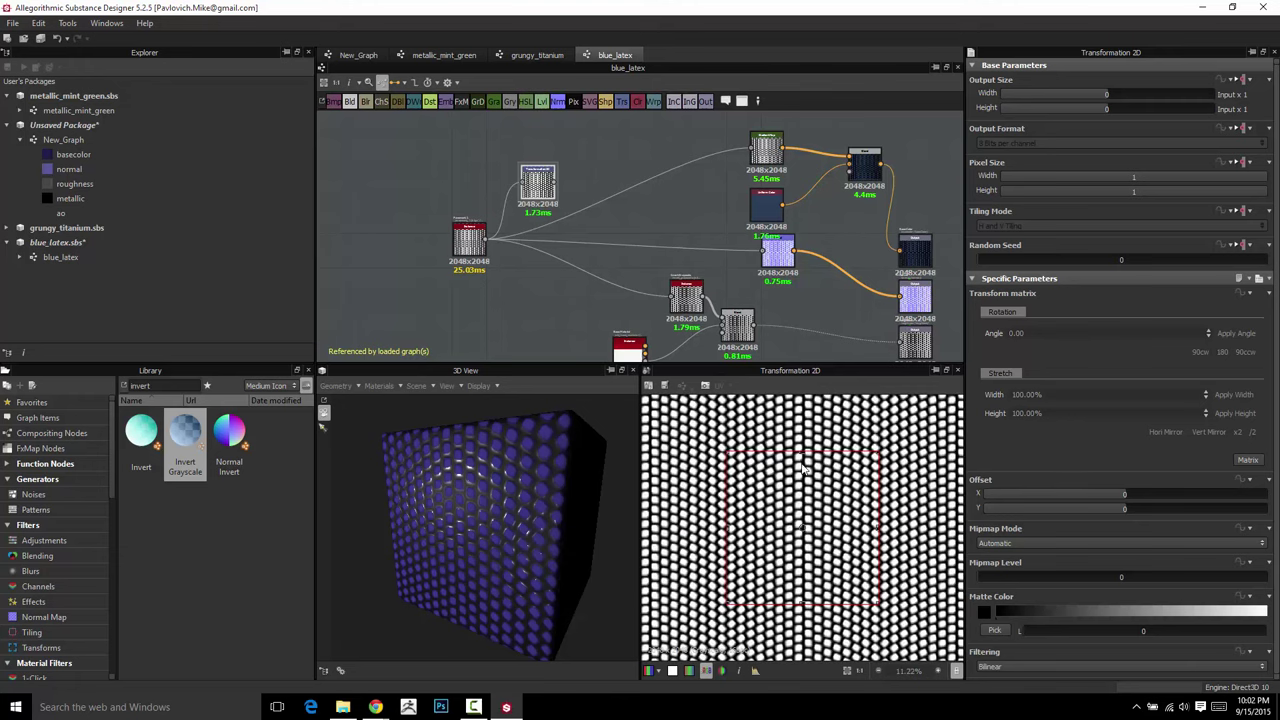
pyautogui.moveTo(803, 457)
pyautogui.mouseDown()
pyautogui.moveTo(803, 468)
pyautogui.moveTo(804, 448)
pyautogui.mouseUp()
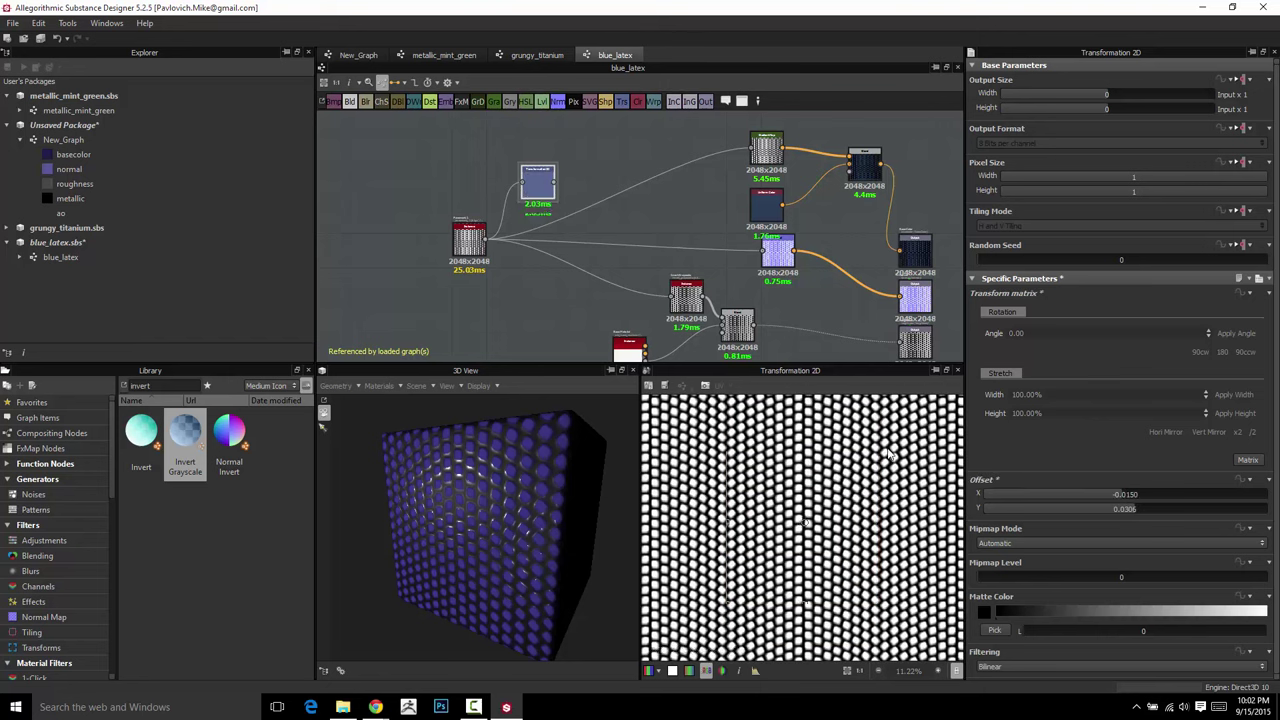
pyautogui.moveTo(881, 522); pyautogui.dragTo(886, 522)
pyautogui.scroll(-2, 894, 480)
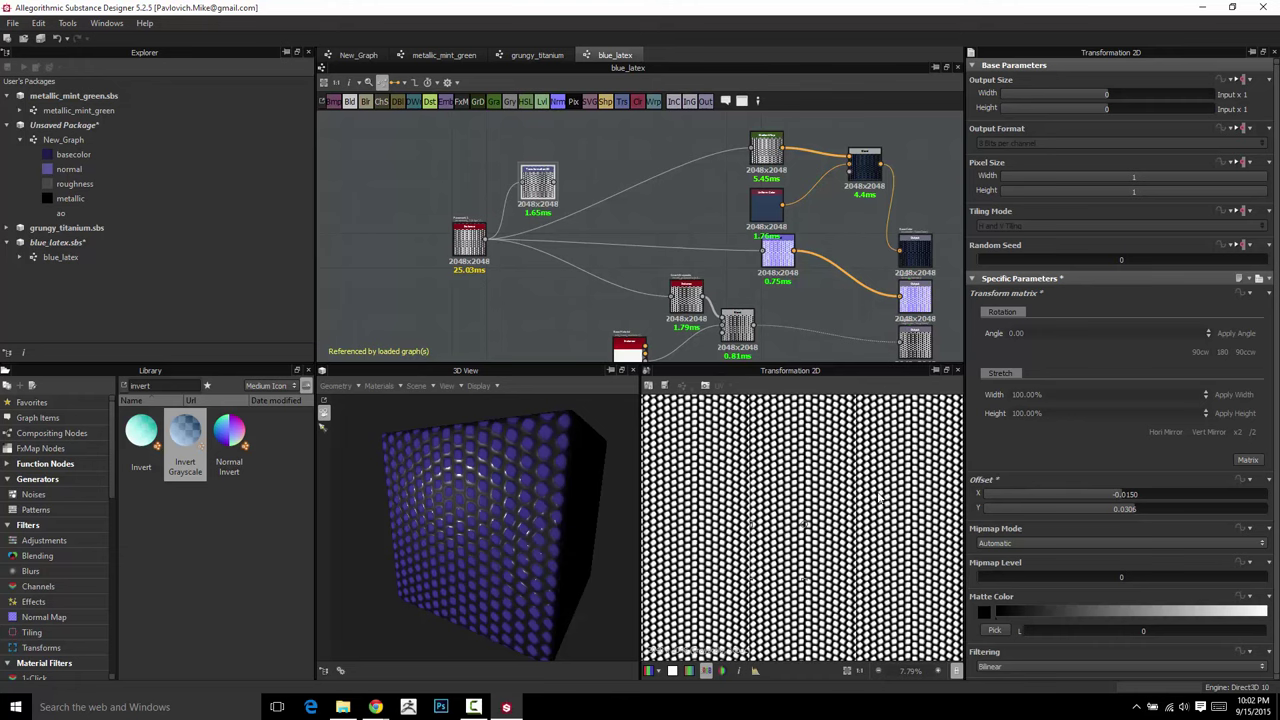
pyautogui.press('space')
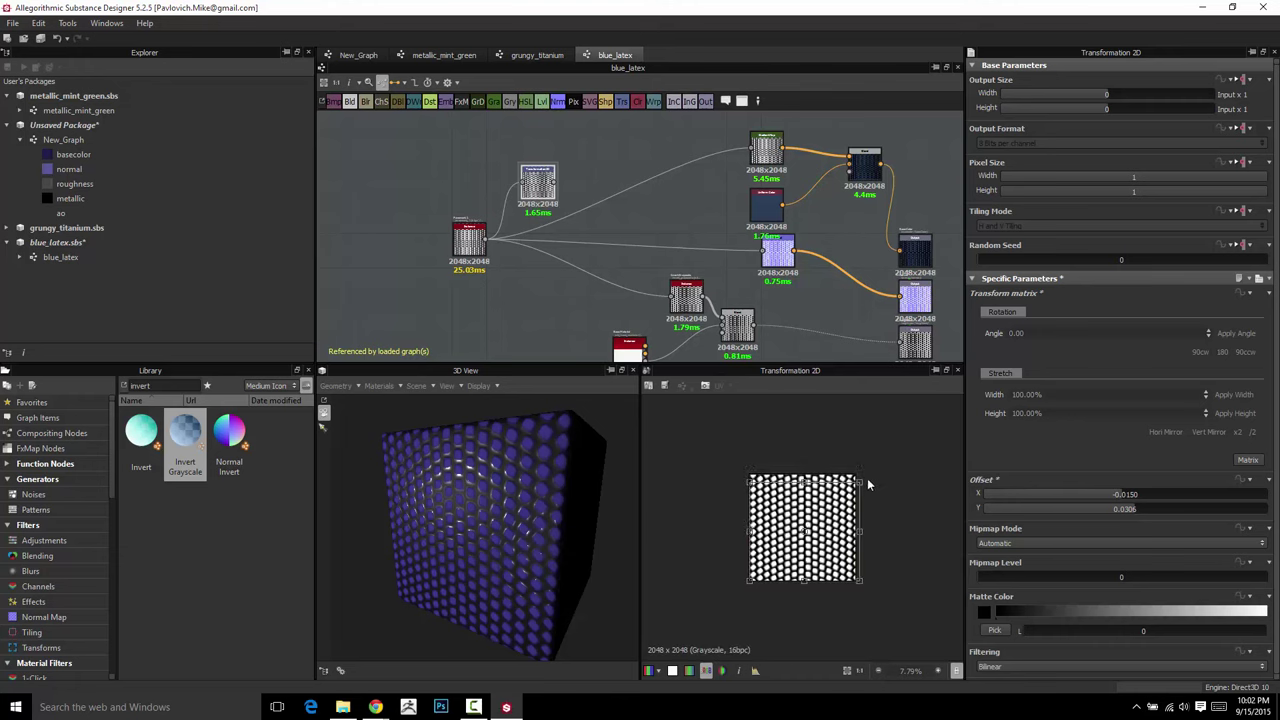
pyautogui.moveTo(869, 483); pyautogui.dragTo(889, 532)
# Connect the Transformation 2D output to the gradient map, normal and invert grayscale nodes in place of the direct pattern links
pyautogui.moveTo(585, 220); pyautogui.dragTo(535, 212, button='middle')
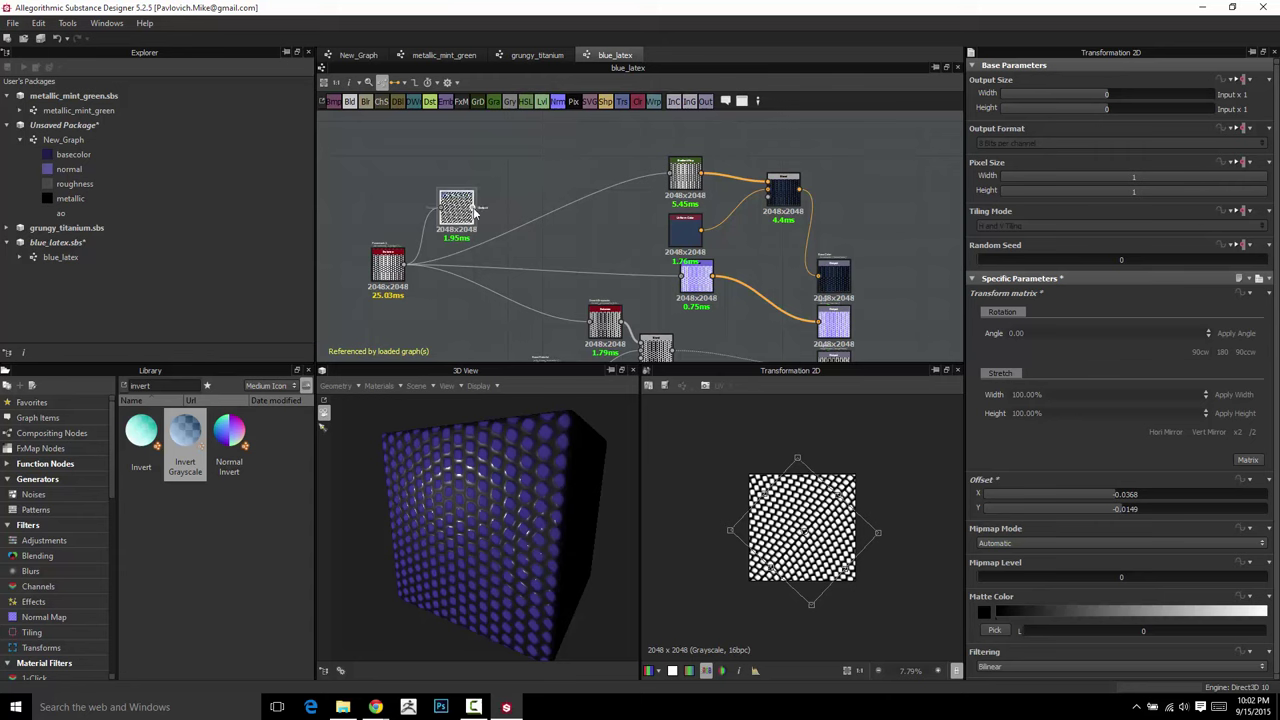
pyautogui.moveTo(474, 208); pyautogui.dragTo(561, 227)
pyautogui.click(394, 266)
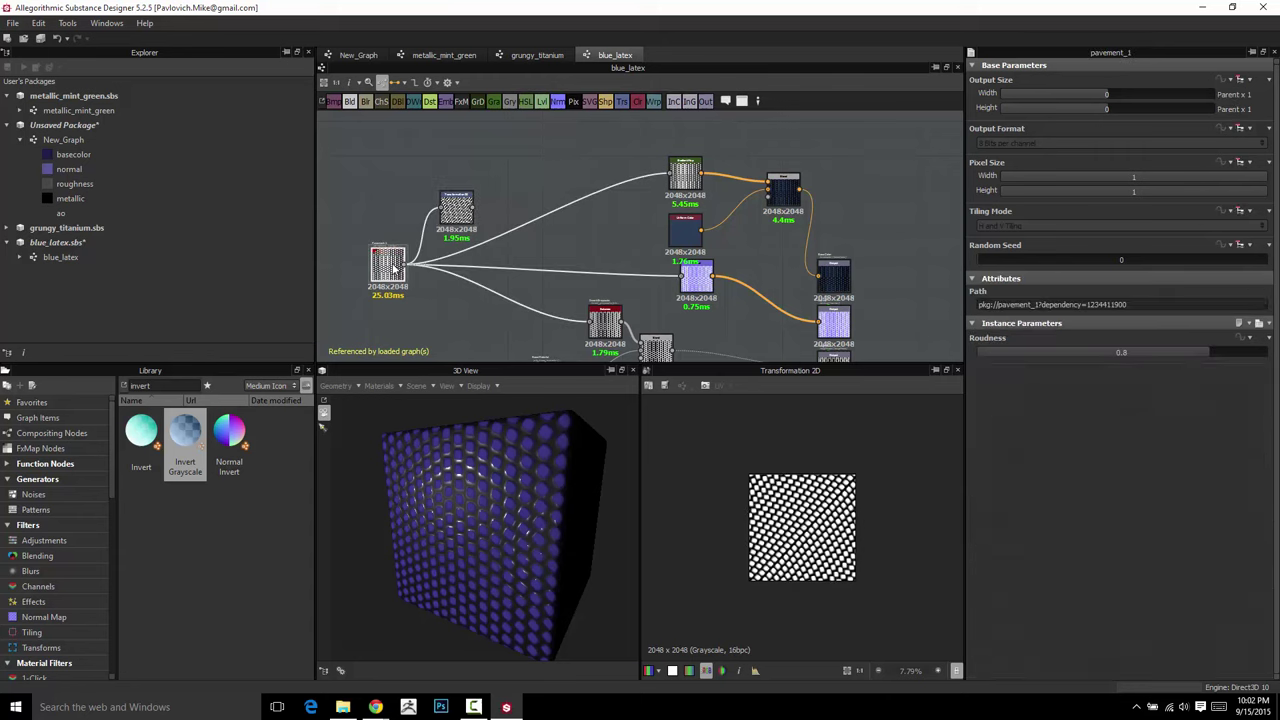
pyautogui.moveTo(571, 328); pyautogui.dragTo(555, 286, button='middle')
pyautogui.moveTo(456, 164); pyautogui.dragTo(654, 130)
pyautogui.moveTo(457, 165); pyautogui.dragTo(664, 233)
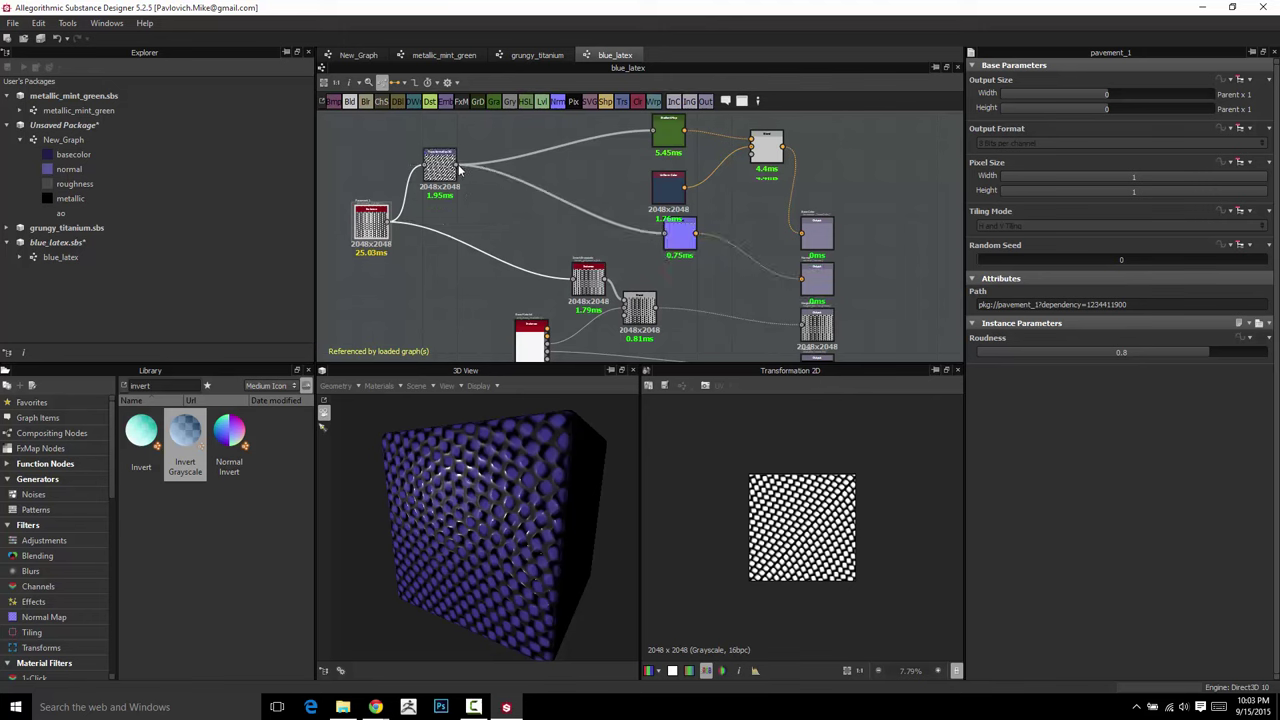
pyautogui.moveTo(456, 164); pyautogui.dragTo(573, 279)
# Place the Transformation 2D node in line with the pattern node and save the blue_latex package
pyautogui.scroll(1, 507, 258)
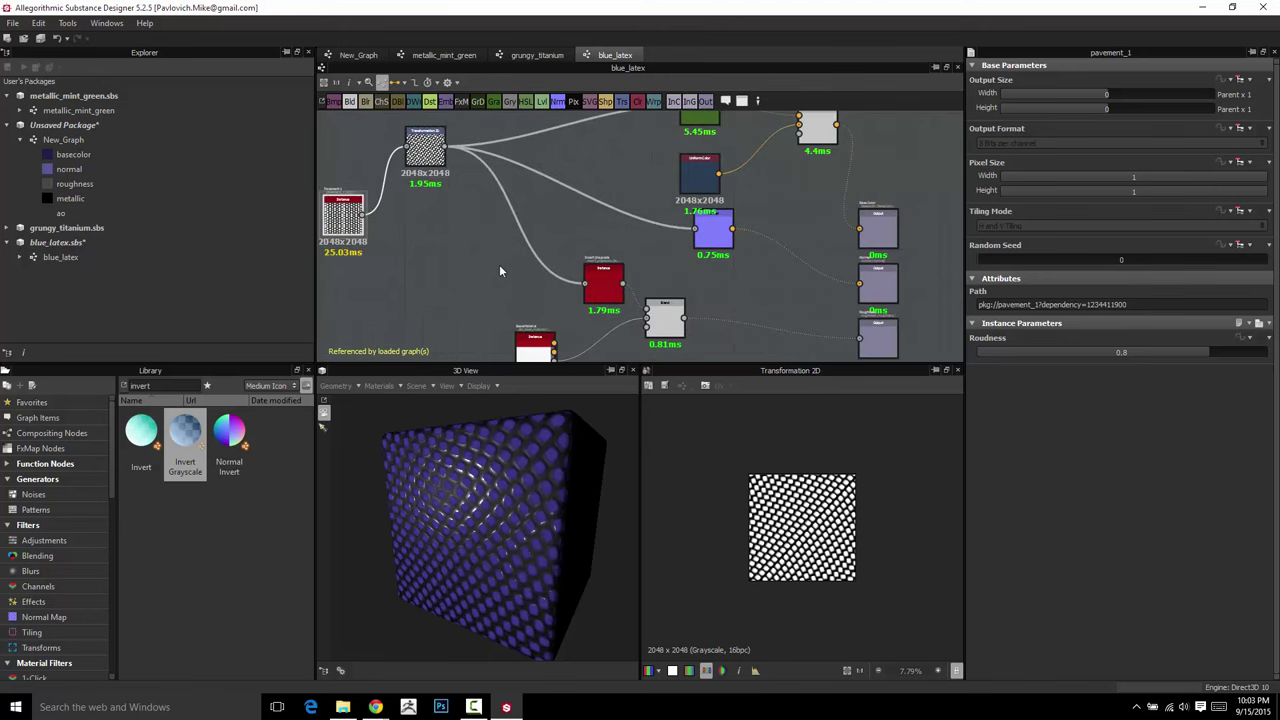
pyautogui.scroll(-2, 485, 270)
pyautogui.moveTo(436, 190); pyautogui.dragTo(449, 240)
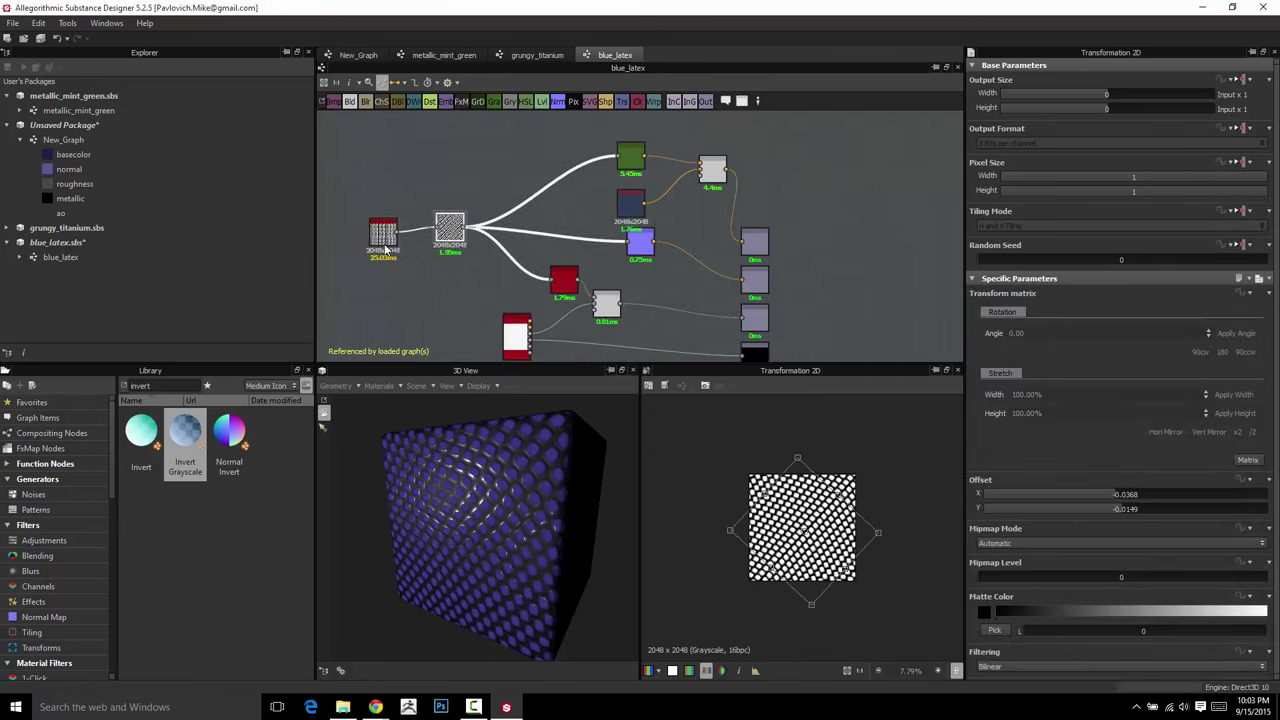
pyautogui.hotkey('ctrl', 's')
# Select the blue_latex instance in New_Graph and inspect the rotated pattern on the 3D cube
pyautogui.click(388, 56)
pyautogui.click(491, 220)
pyautogui.rightClick(534, 274)
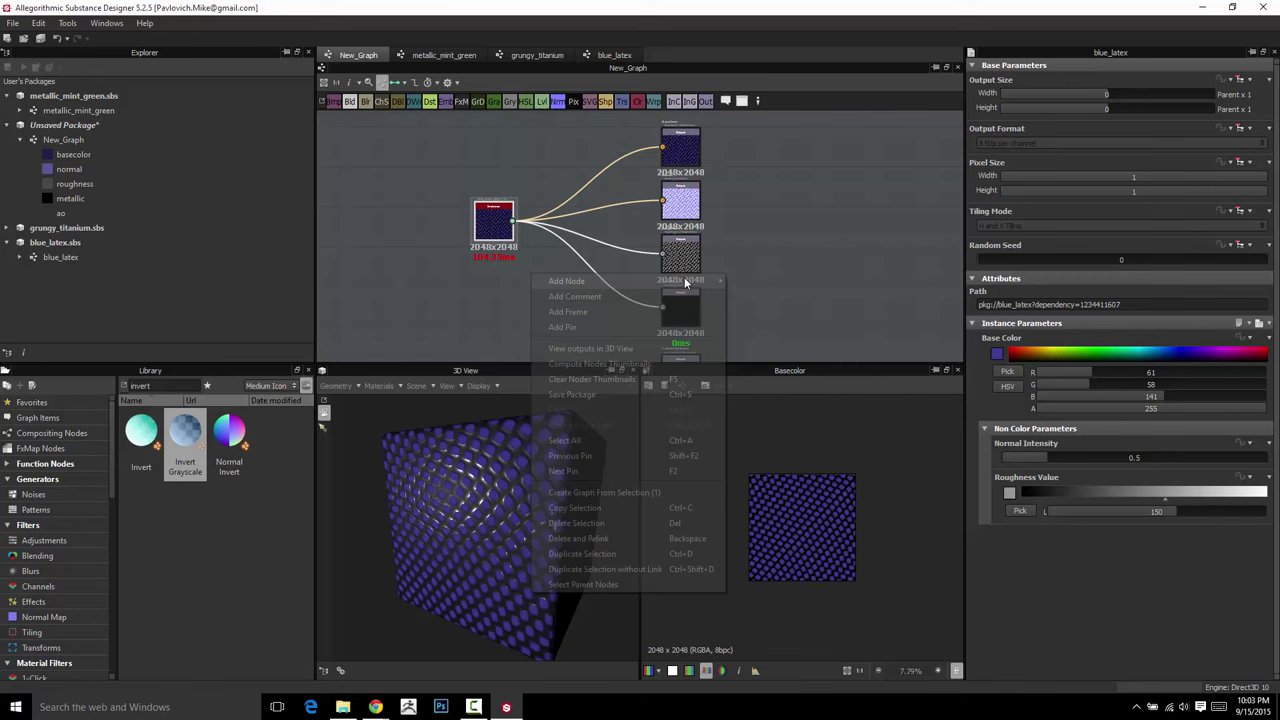
pyautogui.click(587, 363)
pyautogui.moveTo(560, 470); pyautogui.dragTo(612, 500)
pyautogui.moveTo(473, 506); pyautogui.dragTo(505, 437)
# Return to the blue_latex graph and review the Transformation 2D node's parameters and the cube's front face
pyautogui.click(612, 56)
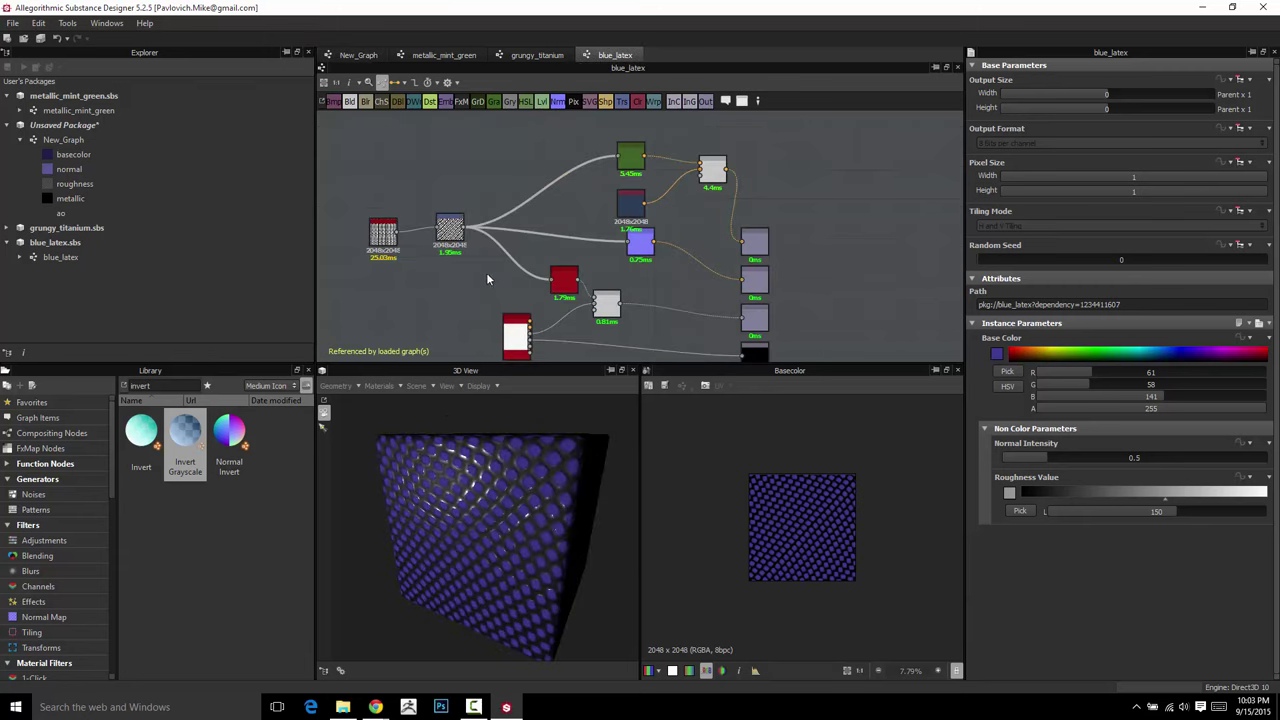
pyautogui.click(450, 232)
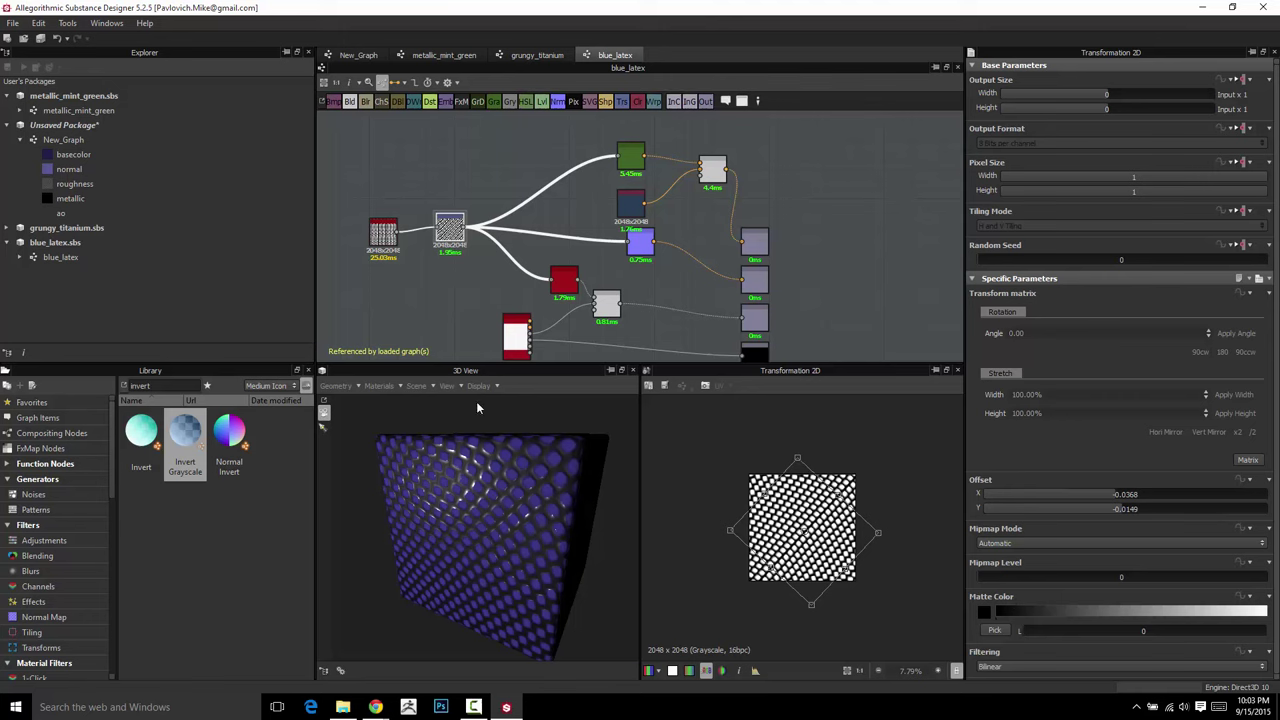
pyautogui.moveTo(555, 517); pyautogui.dragTo(515, 524)
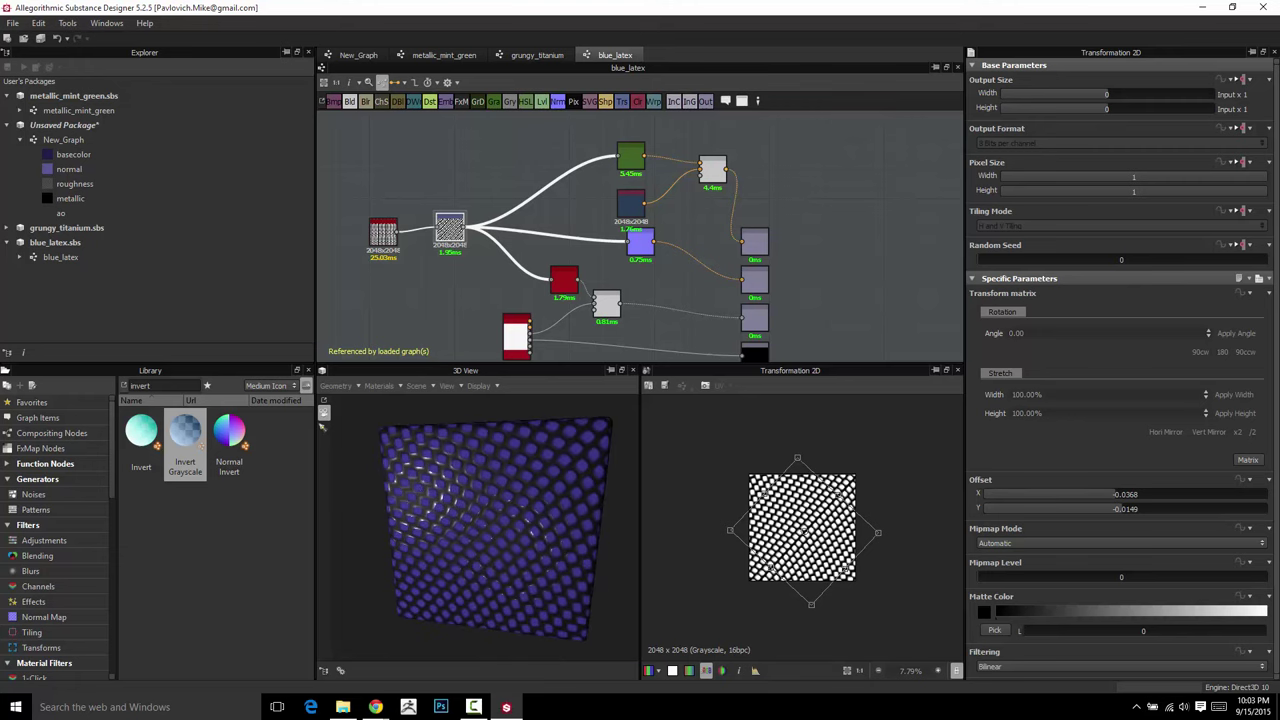
pyautogui.press('F10')
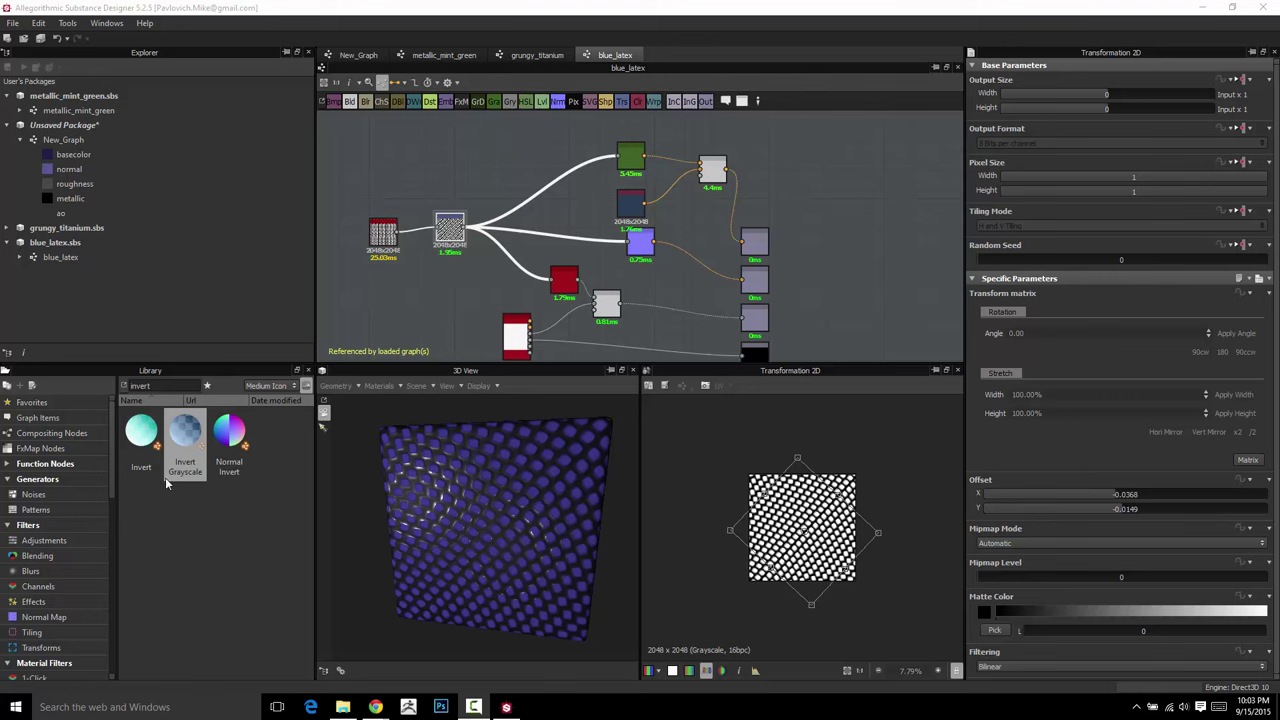
# Browse the library's PBR Materials, including the Bricks, Concrete, Fabric and Ground categories
pyautogui.moveTo(113, 455); pyautogui.dragTo(106, 642)
pyautogui.click(30, 525)
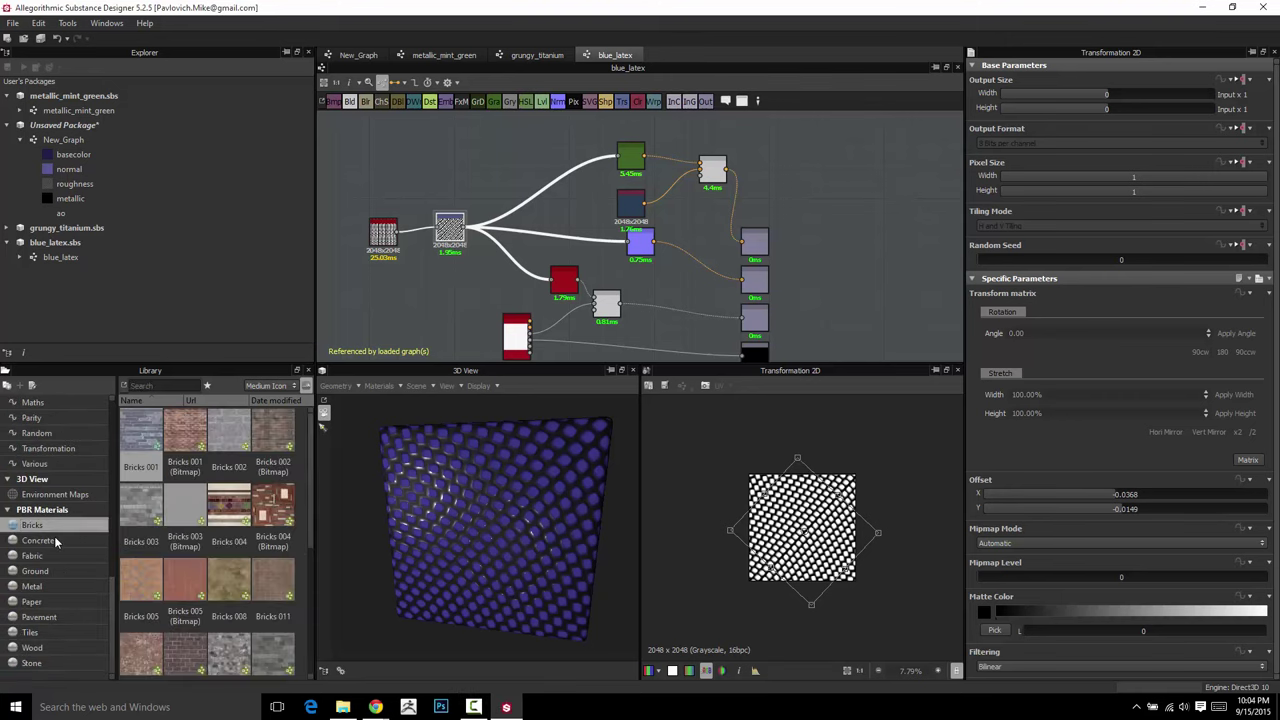
pyautogui.scroll(-5, 243, 541)
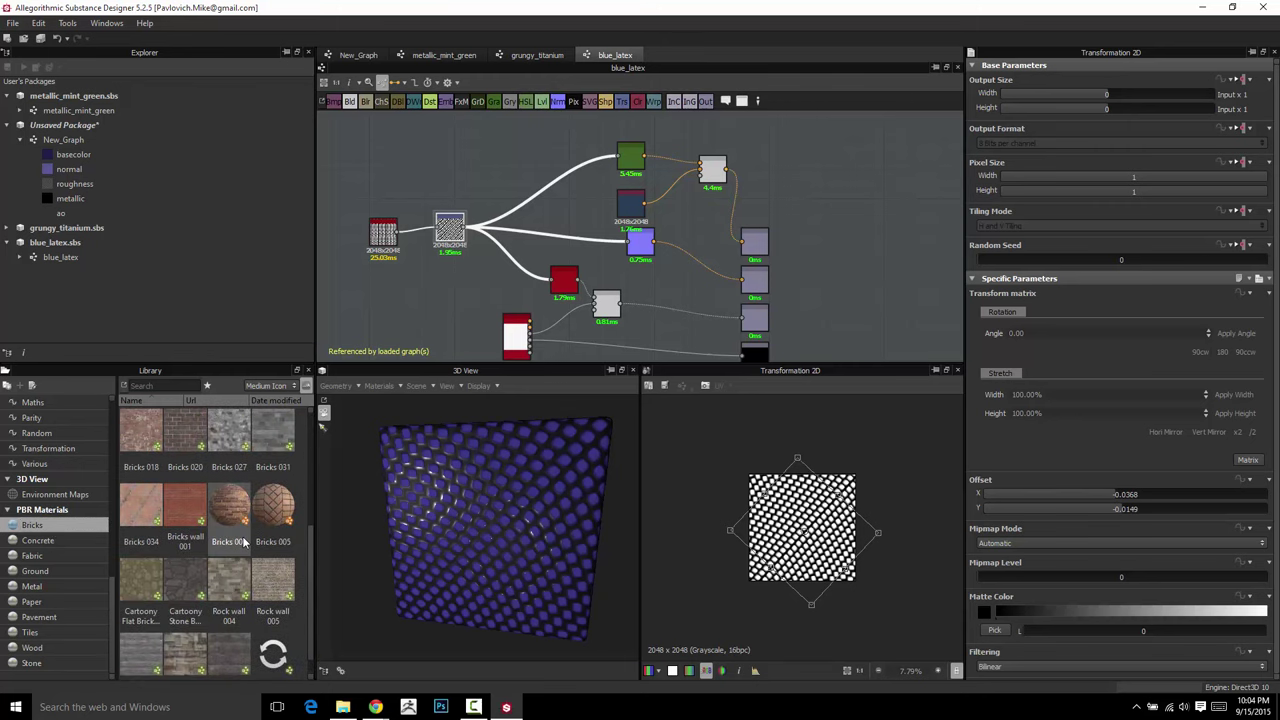
pyautogui.scroll(-1, 243, 541)
pyautogui.click(70, 543)
pyautogui.click(63, 556)
pyautogui.click(57, 571)
pyautogui.click(62, 511)
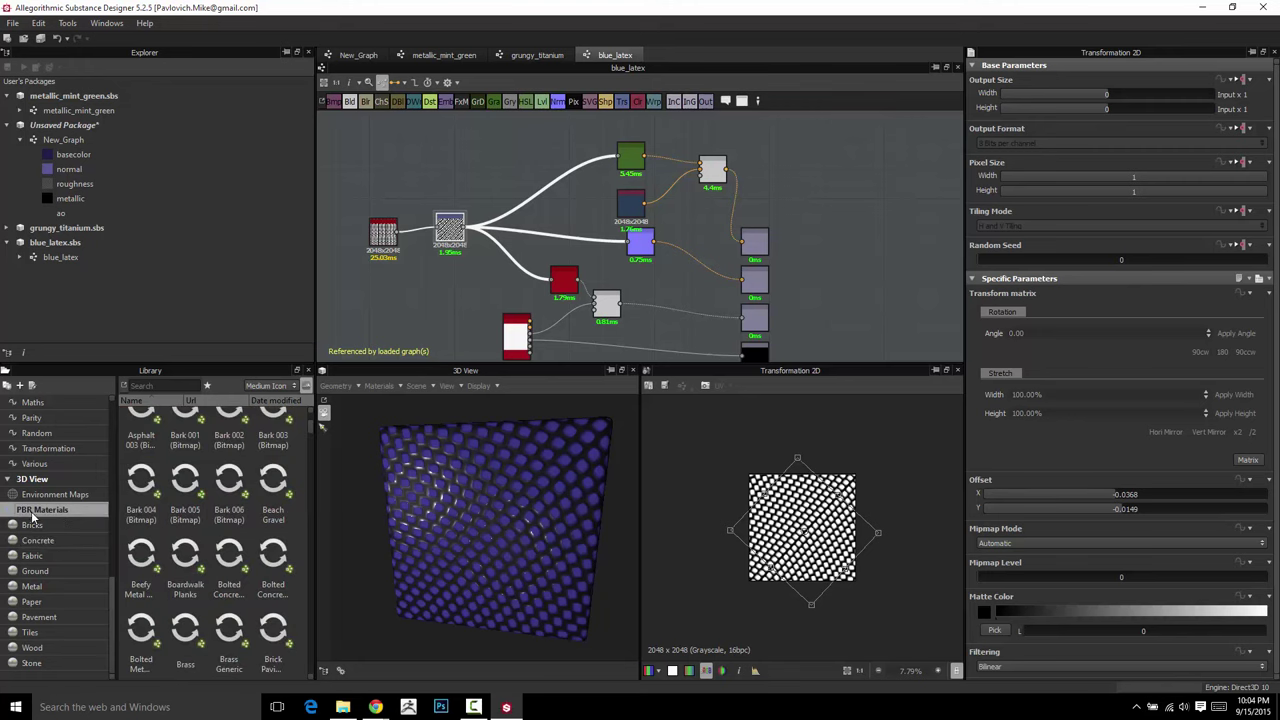
pyautogui.scroll(-3, 530, 230)
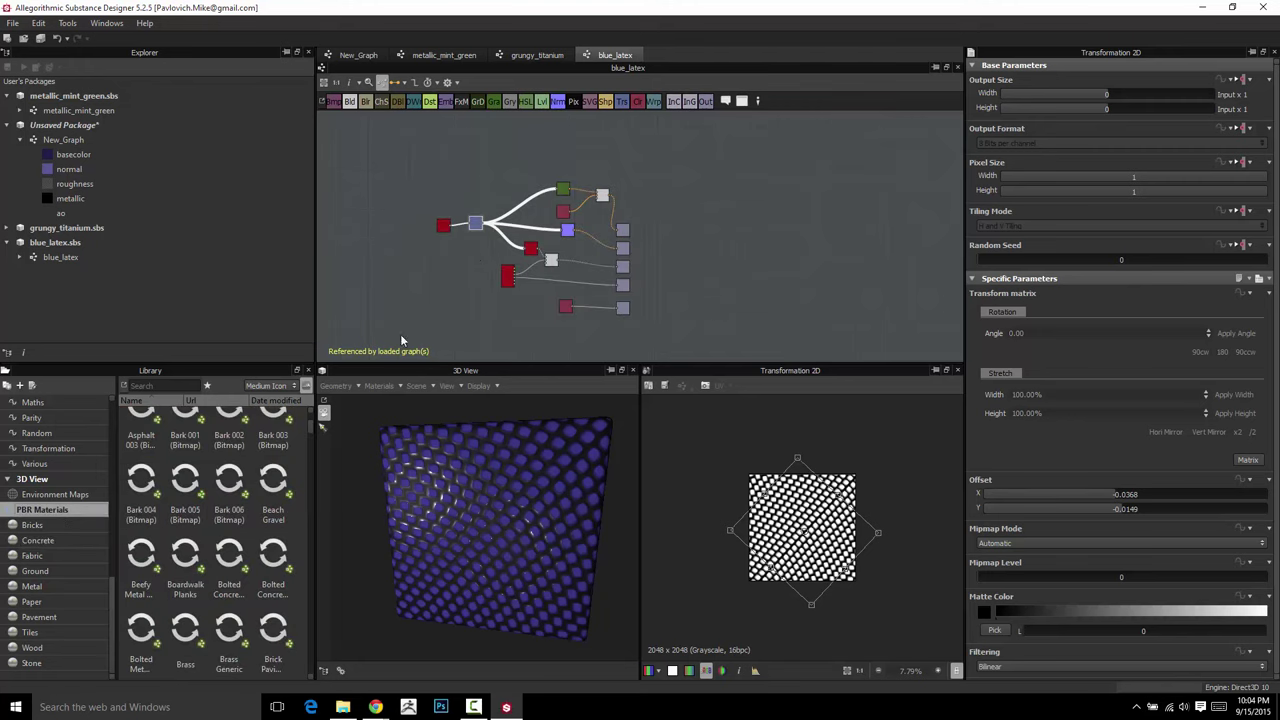
# Delete the blue_latex instance node from New_Graph, leaving only the output nodes
pyautogui.click(360, 55)
pyautogui.moveTo(424, 161); pyautogui.dragTo(386, 158, button='middle')
pyautogui.moveTo(386, 158); pyautogui.dragTo(452, 280)
pyautogui.press('Delete')
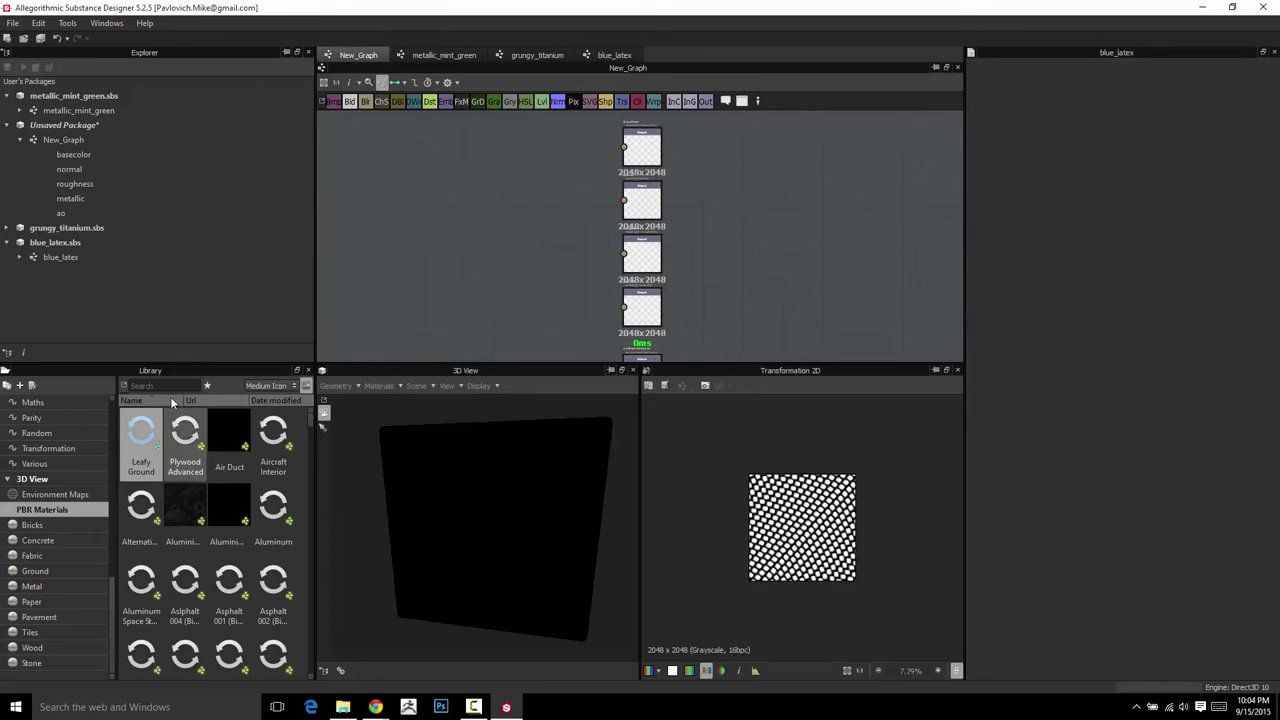
# Add the Classic brown concrete material from the library's Concrete category to New_Graph and connect it to the output nodes
pyautogui.click(50, 540)
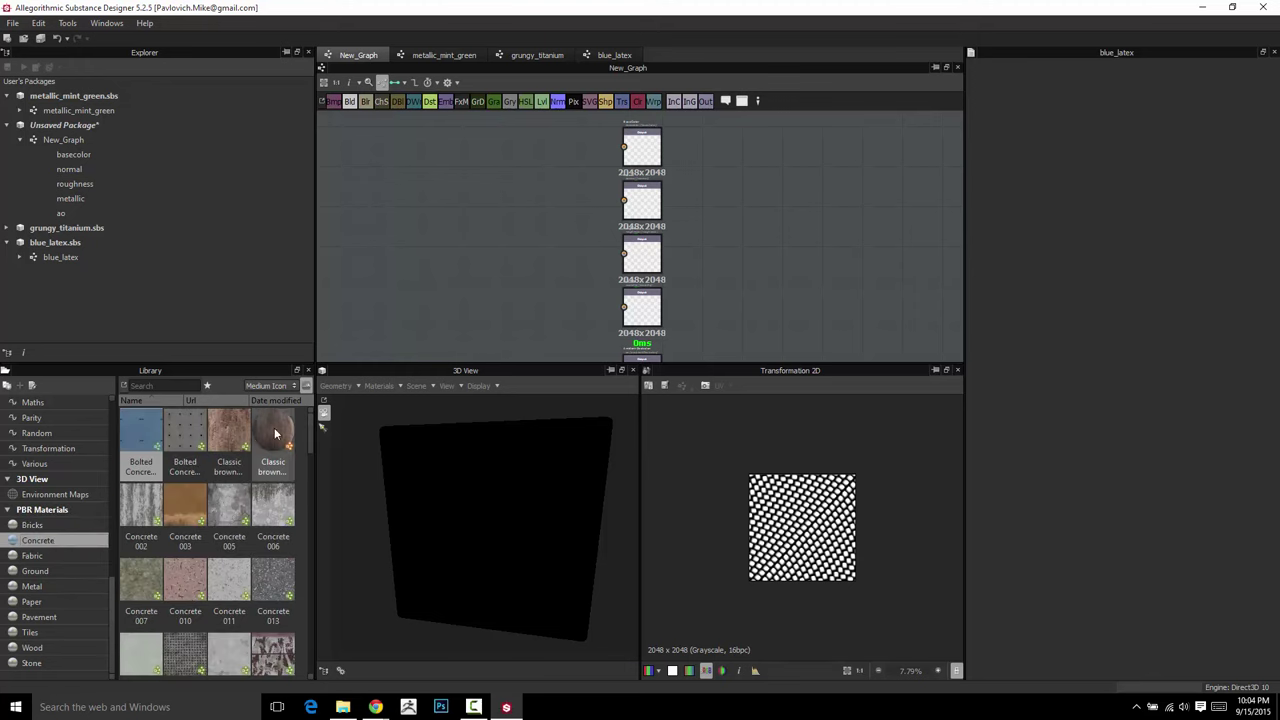
pyautogui.moveTo(275, 433); pyautogui.dragTo(622, 147)
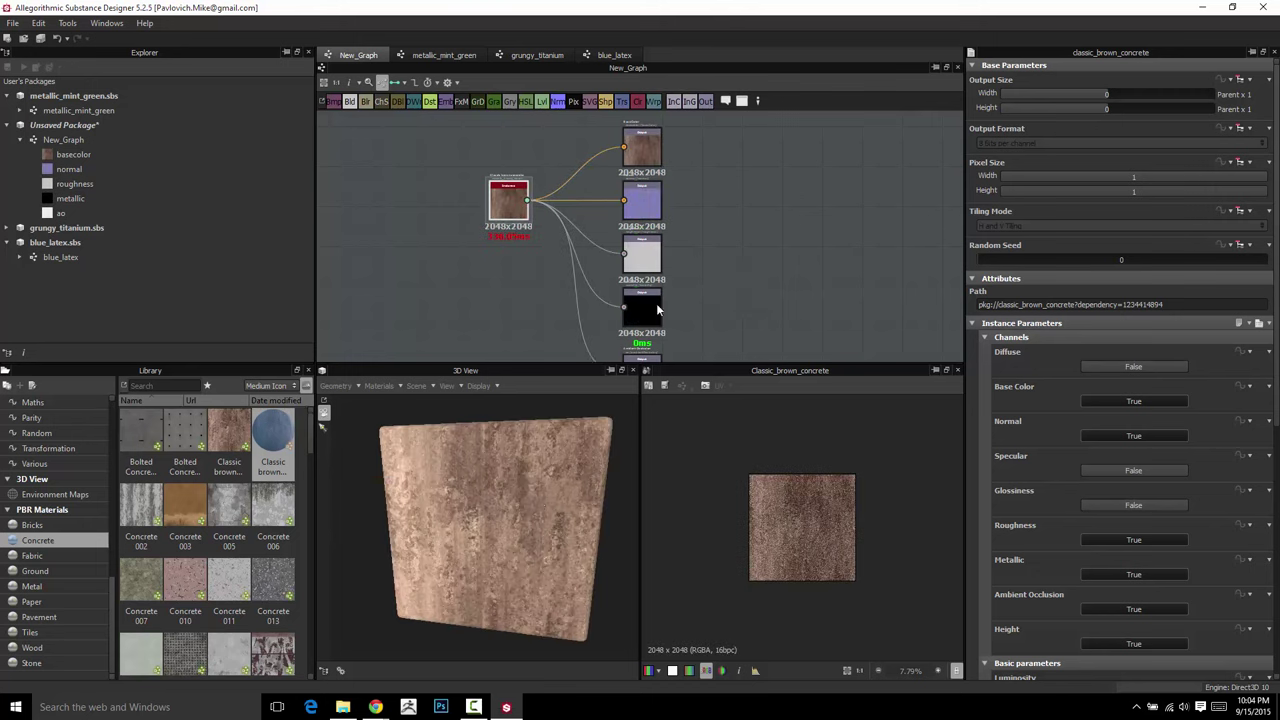
# View New_Graph's outputs in the 3D view and move the concrete node level with the roughness output
pyautogui.scroll(-2, 628, 326)
pyautogui.moveTo(489, 503)
pyautogui.mouseDown()
pyautogui.moveTo(490, 523)
pyautogui.moveTo(466, 510)
pyautogui.mouseUp()
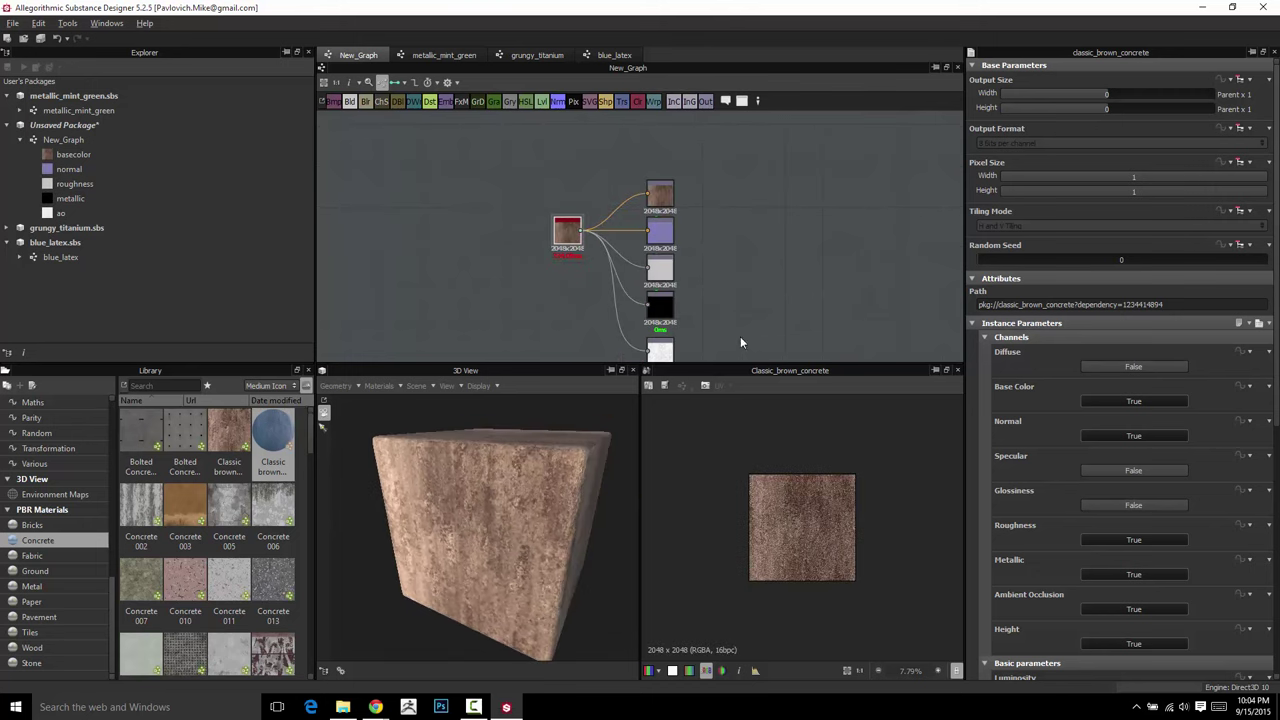
pyautogui.rightClick(785, 198)
pyautogui.click(833, 272)
pyautogui.moveTo(566, 236); pyautogui.dragTo(557, 272)
pyautogui.moveTo(540, 495)
pyautogui.mouseDown()
pyautogui.moveTo(499, 496)
pyautogui.moveTo(545, 500)
pyautogui.mouseUp()
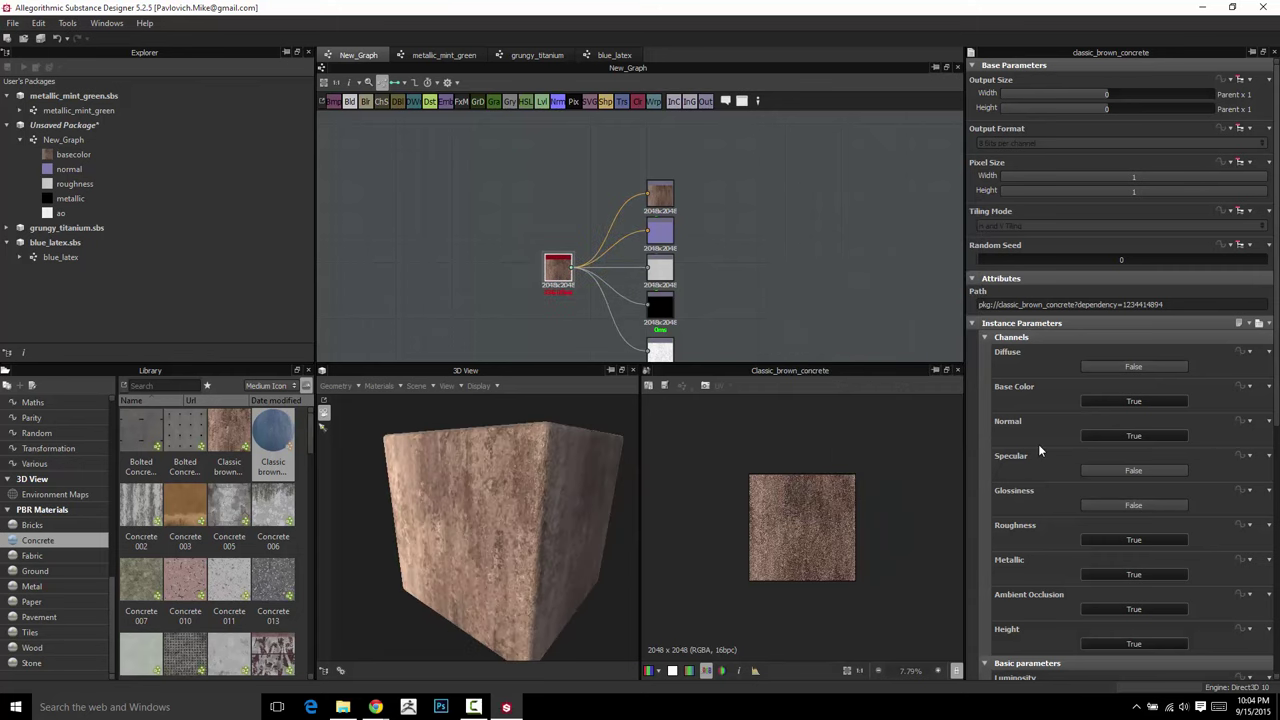
# Examine the concrete node's output connectors and its channel, basic and advanced instance parameters
pyautogui.doubleClick(548, 276)
pyautogui.scroll(-4, 1084, 425)
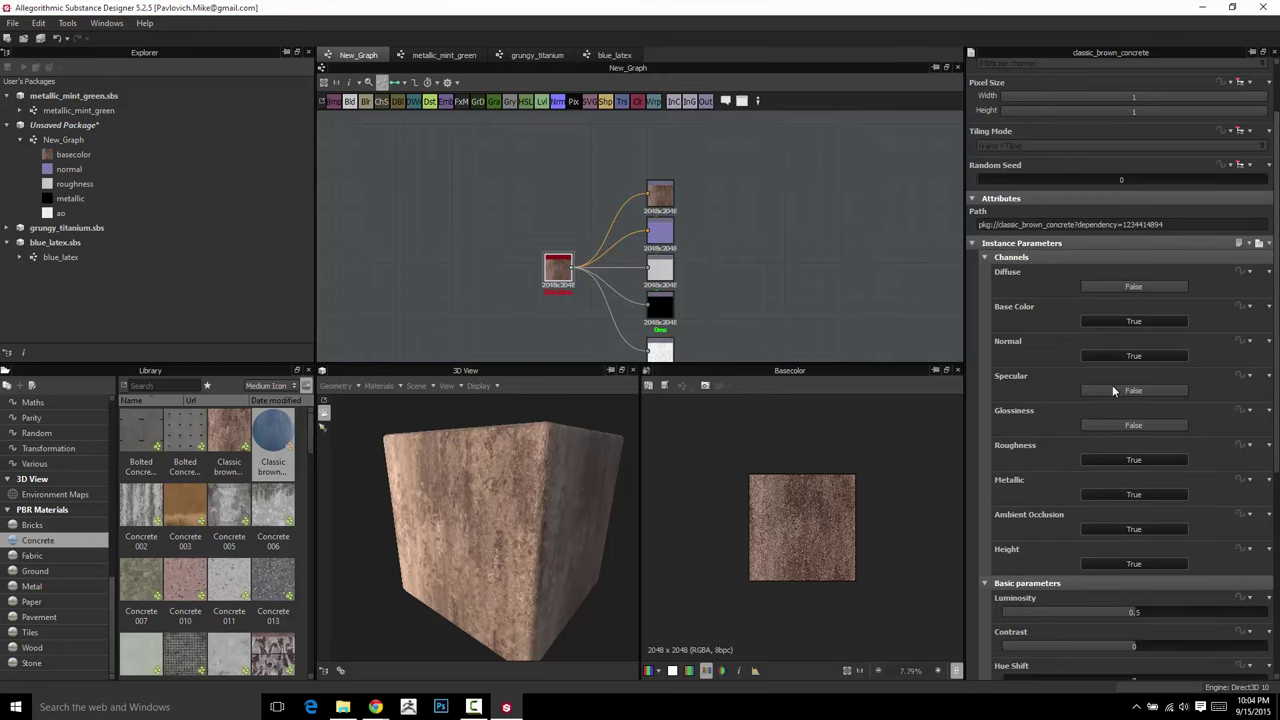
pyautogui.scroll(5, 550, 261)
pyautogui.moveTo(583, 244); pyautogui.dragTo(411, 185, button='middle')
pyautogui.scroll(-1, 501, 213)
pyautogui.scroll(-2, 503, 218)
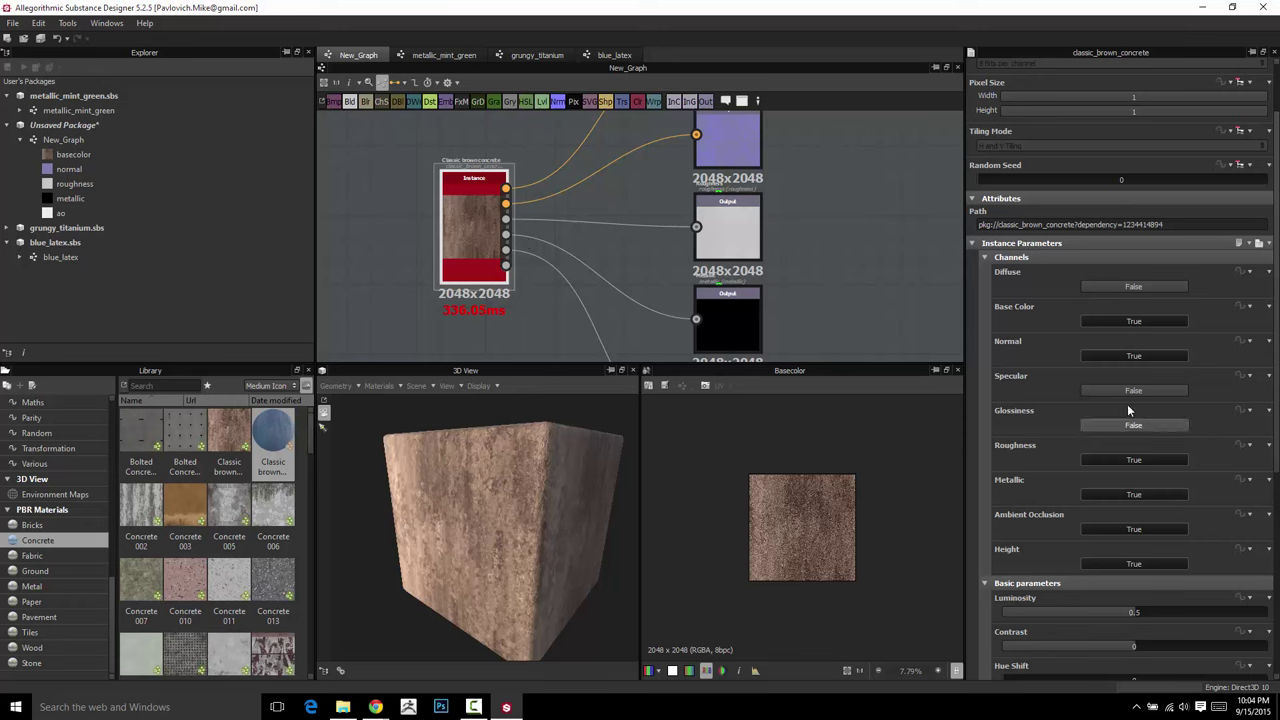
pyautogui.scroll(-3, 1047, 420)
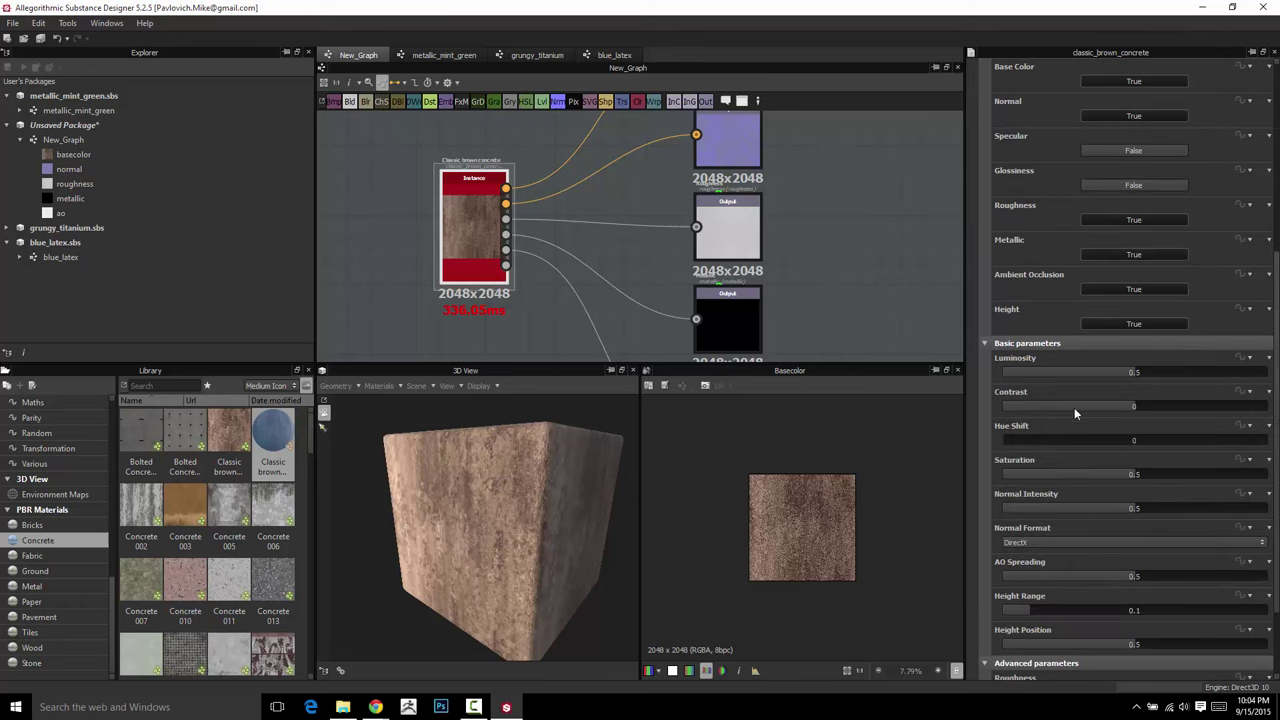
pyautogui.scroll(-1, 1075, 414)
pyautogui.scroll(-1, 1134, 508)
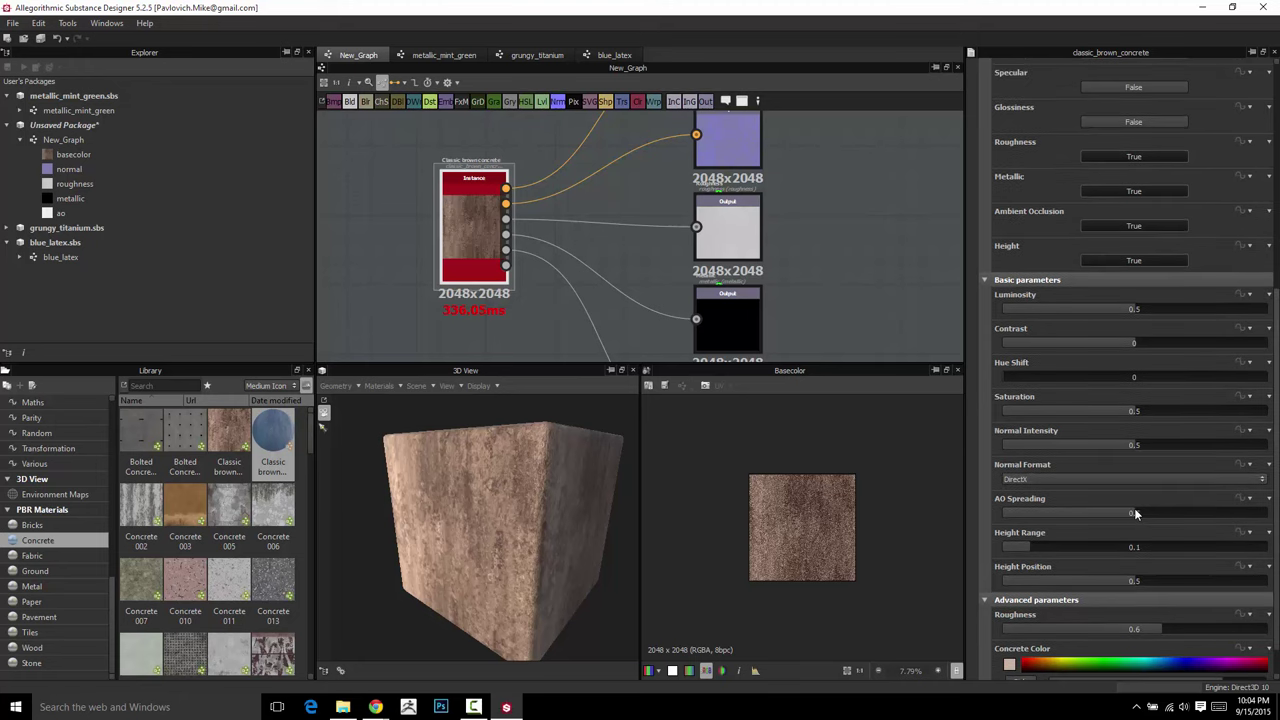
pyautogui.scroll(-1, 1134, 508)
# Set the concrete node's Concrete Color to RGB 116, 109, 105 and its Roughness to 0.44
pyautogui.click(1009, 624)
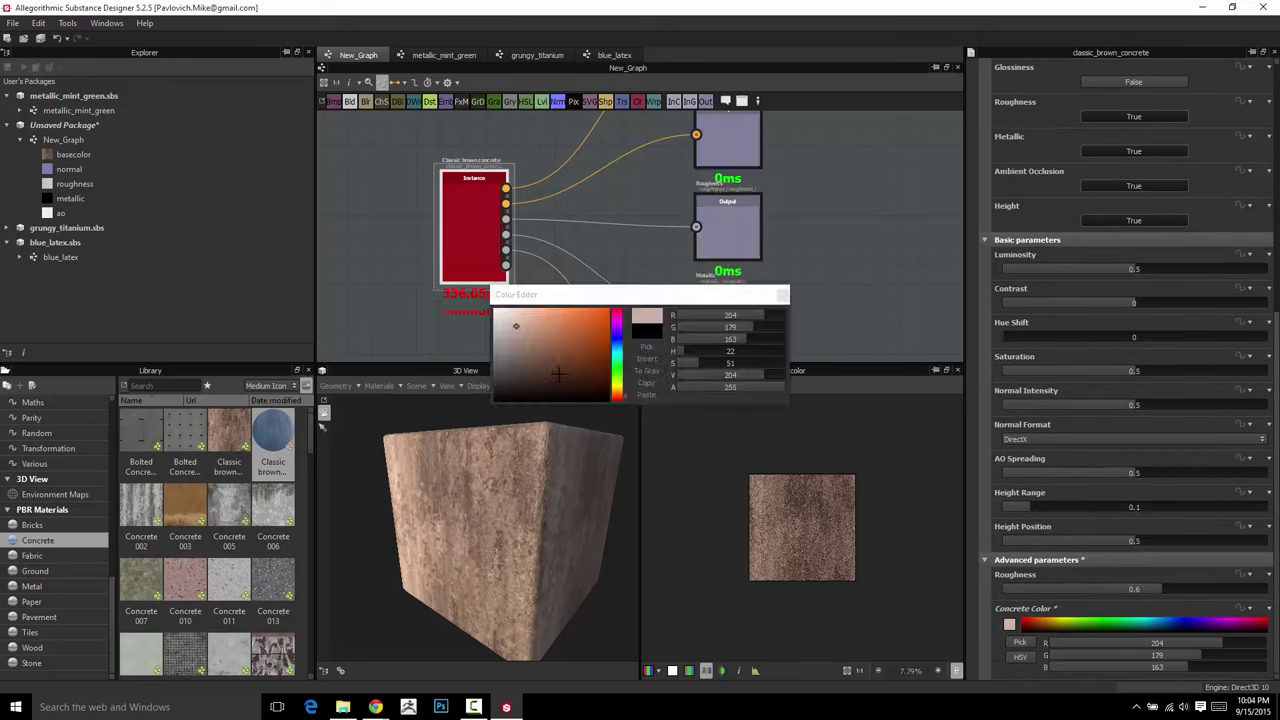
pyautogui.click(503, 358)
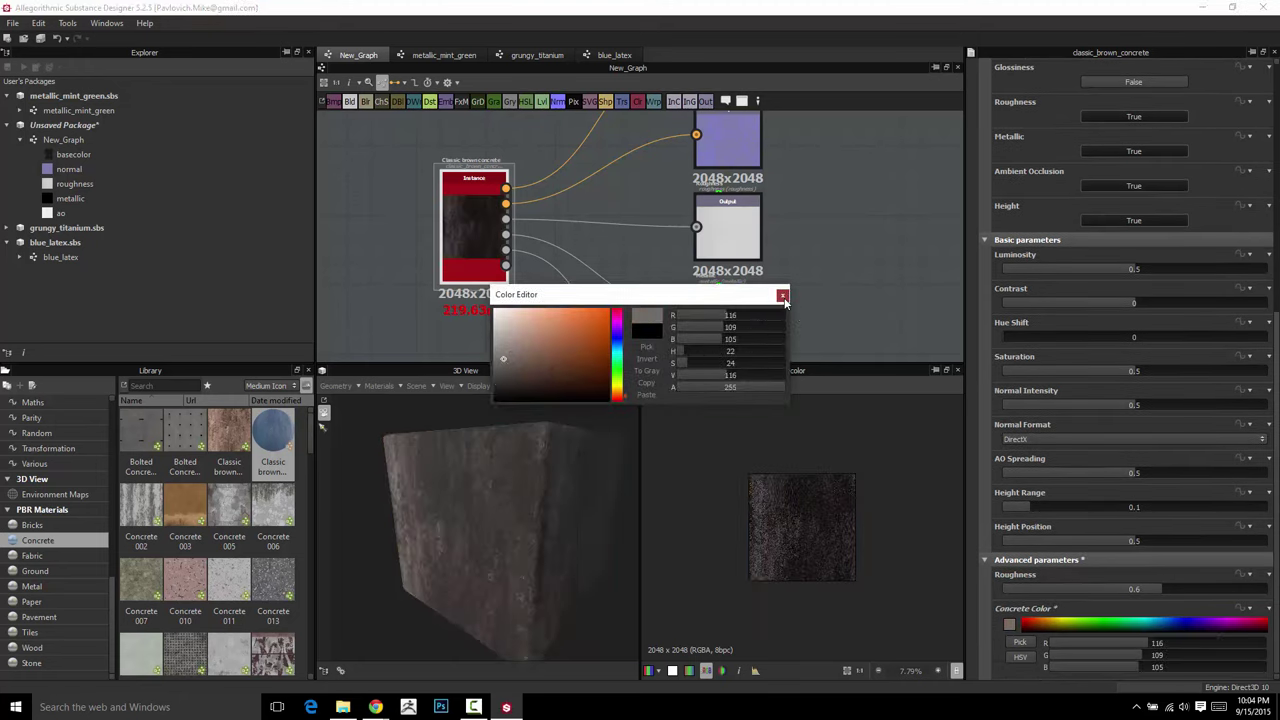
pyautogui.click(782, 296)
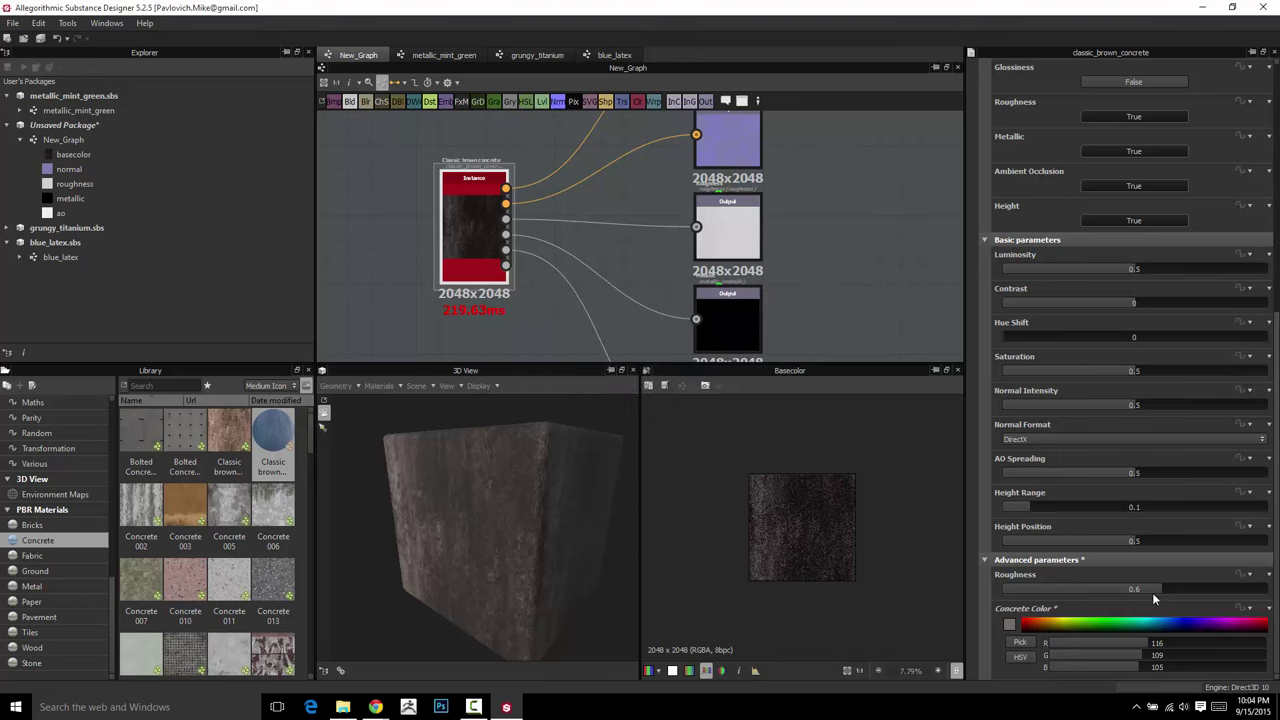
pyautogui.click(1120, 589)
pyautogui.moveTo(543, 485); pyautogui.dragTo(573, 502)
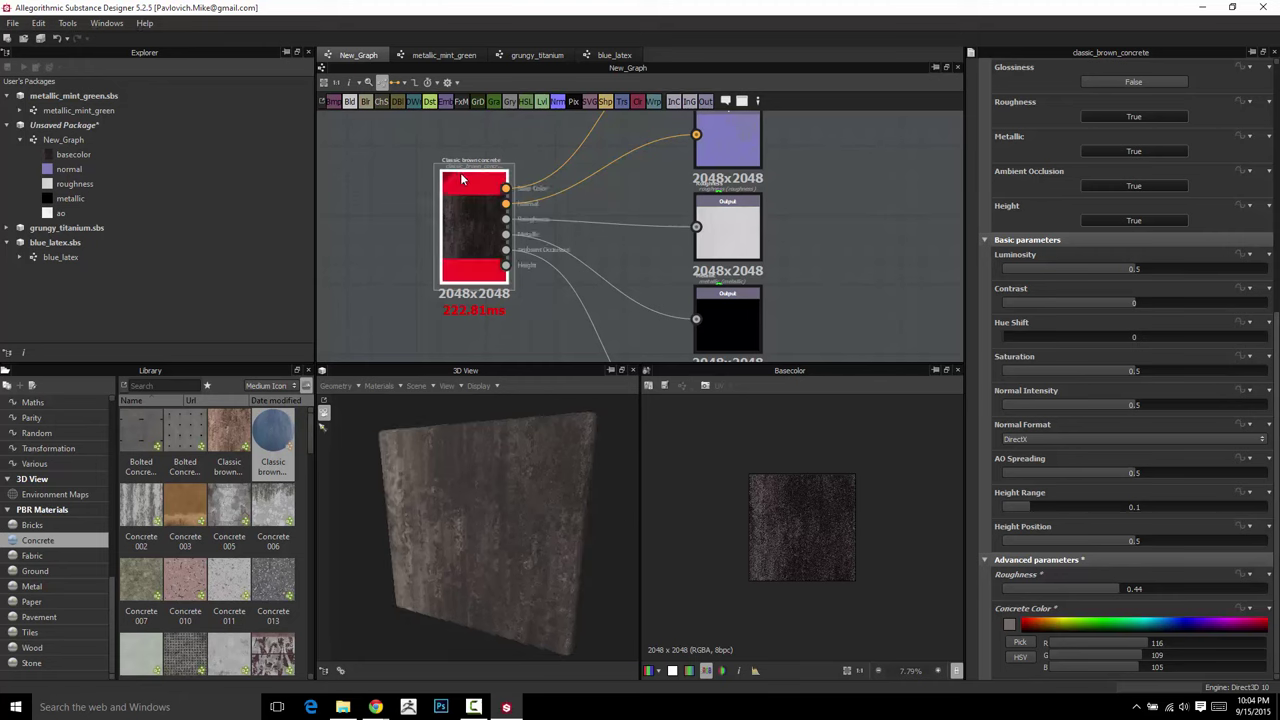
# Examine the 3D view's default material properties, including Tiling, and return to the concrete node's parameters
pyautogui.click(396, 388)
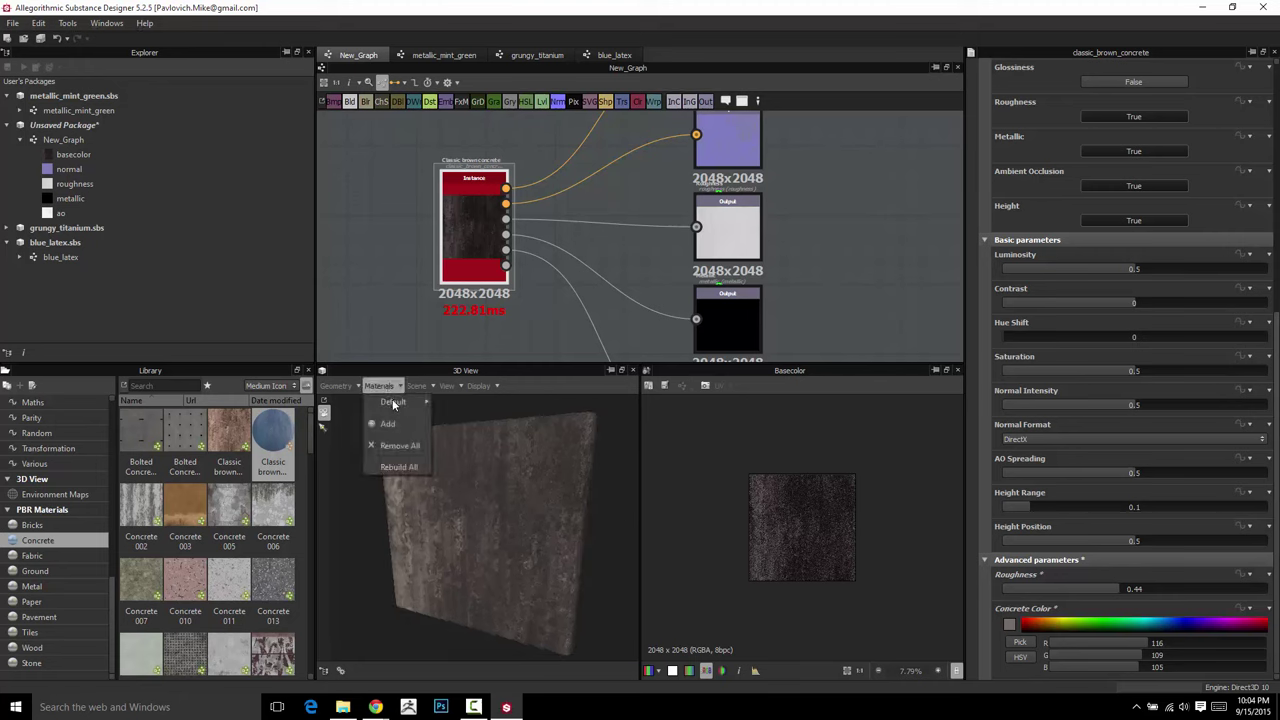
pyautogui.click(480, 403)
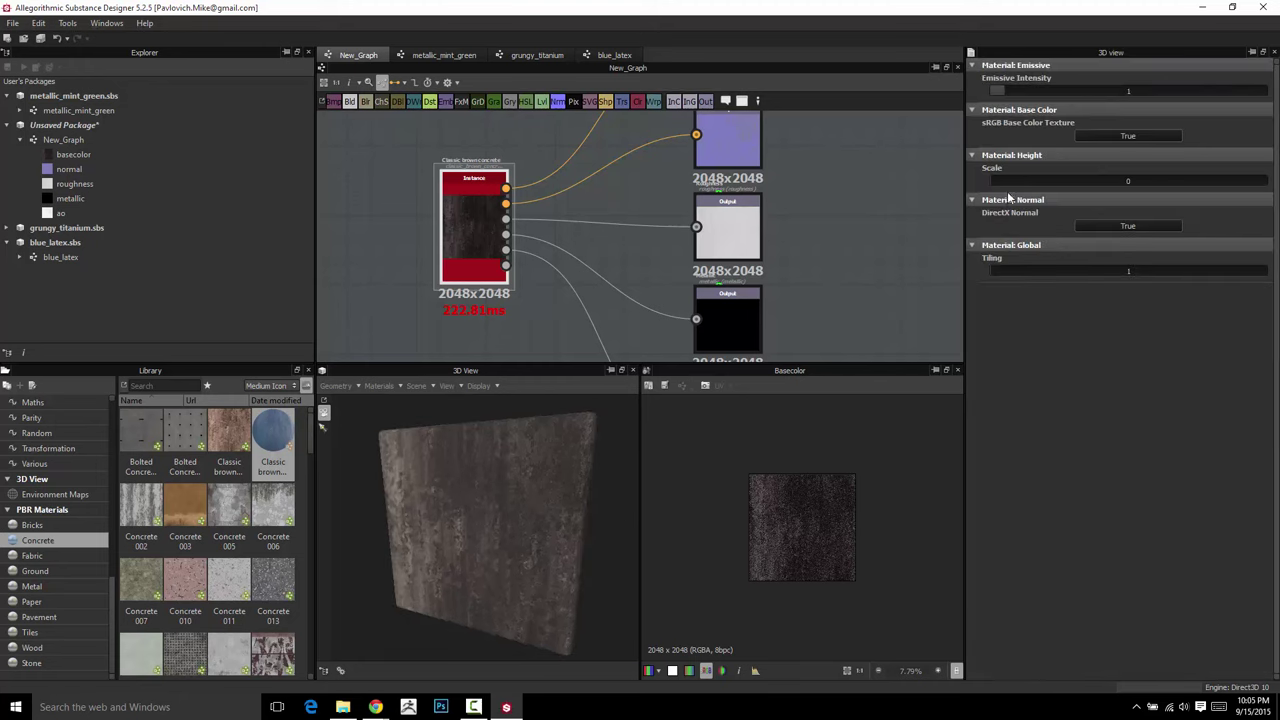
pyautogui.moveTo(1015, 277); pyautogui.dragTo(942, 284)
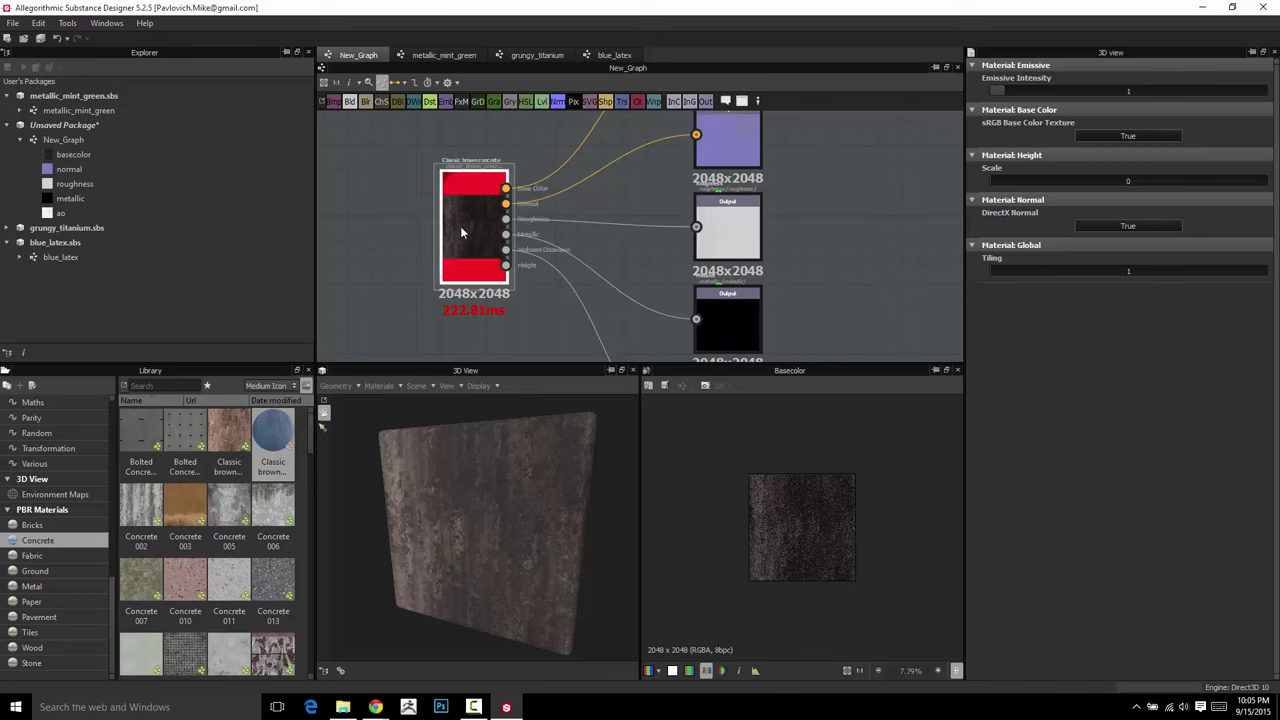
pyautogui.click(486, 195)
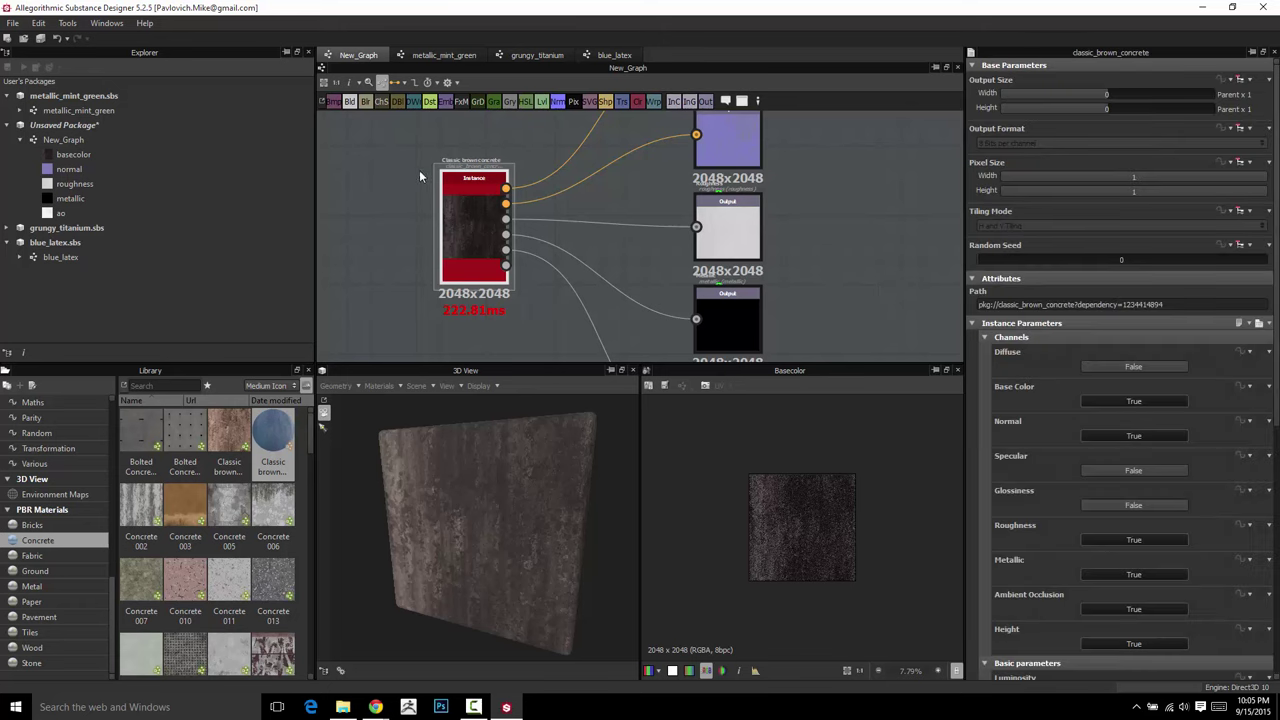
pyautogui.scroll(-5, 420, 177)
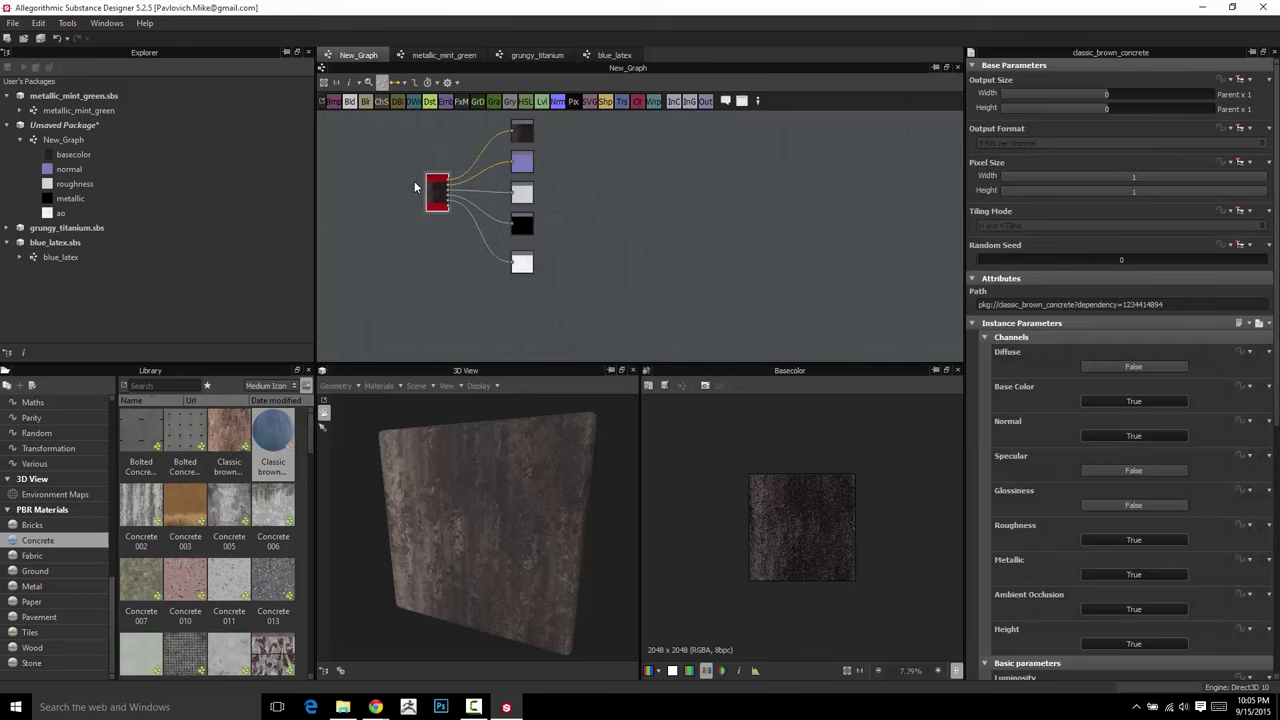
pyautogui.moveTo(414, 187); pyautogui.dragTo(414, 206, button='middle')
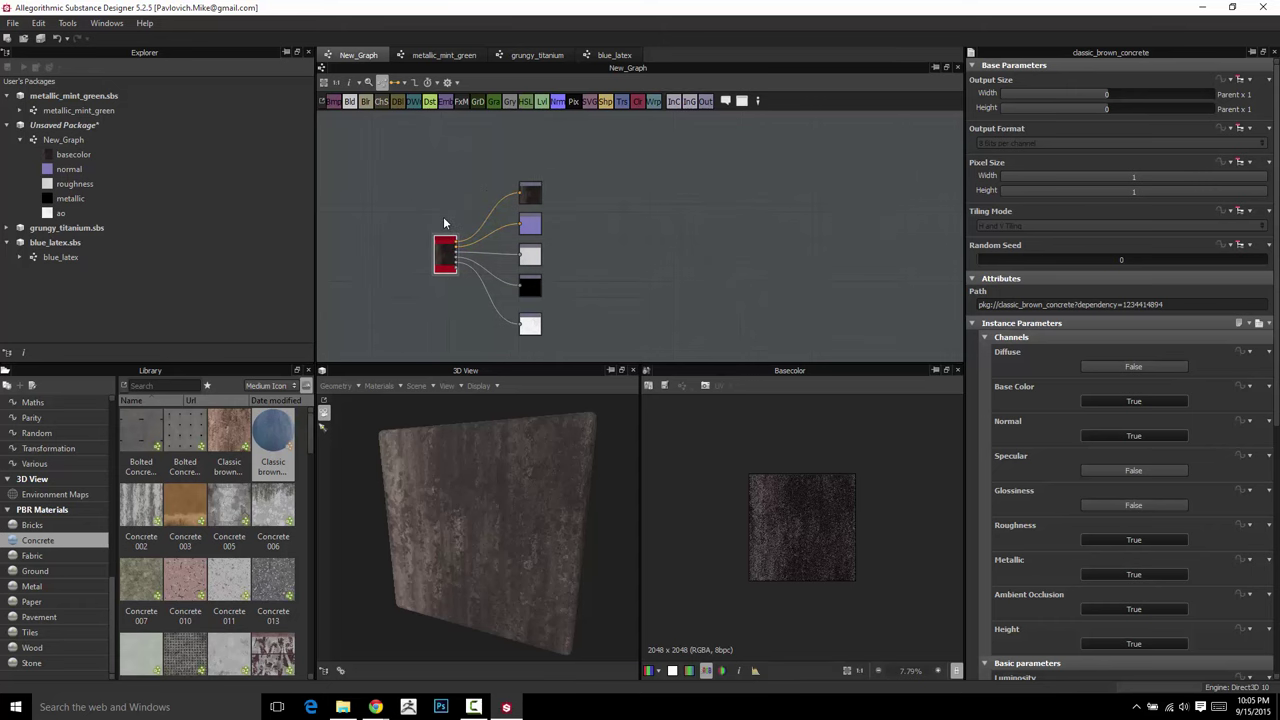
# Switch to File Explorer and open the helmet folder inside GDC_FemalePainterDemo on the Desktop
pyautogui.press('super')
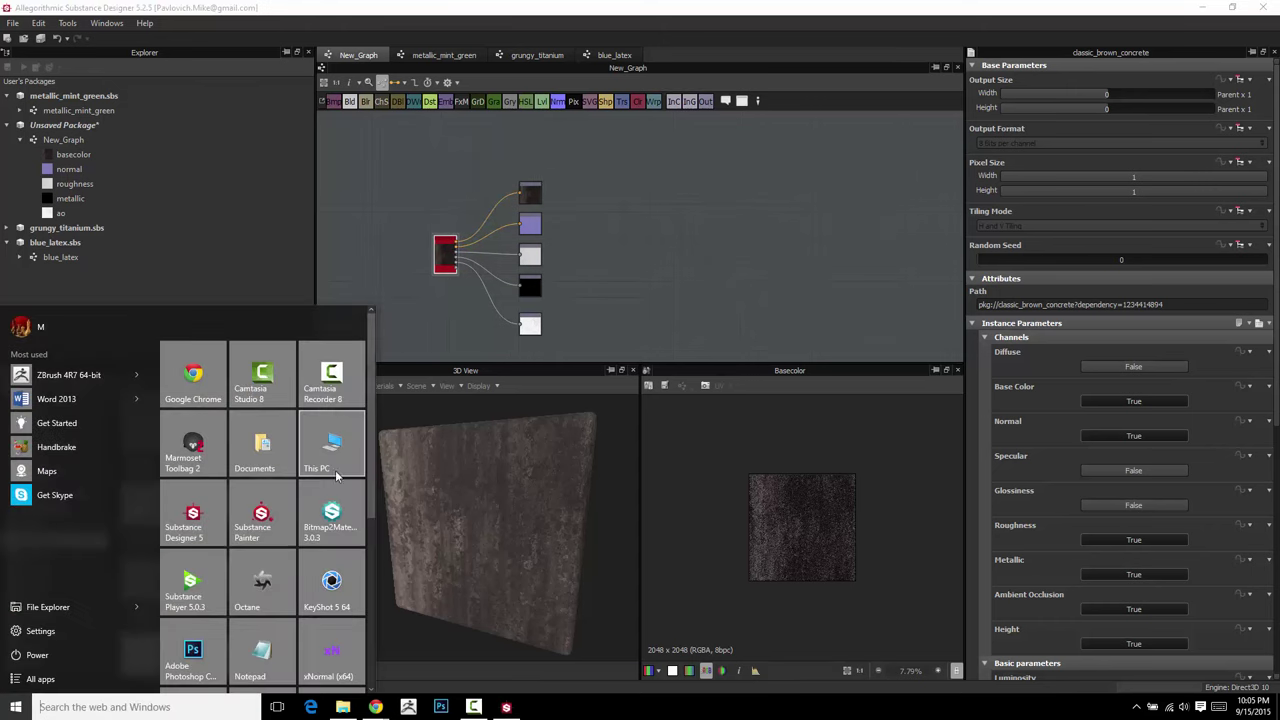
pyautogui.click(317, 446)
pyautogui.press('super+e')
pyautogui.click(238, 265)
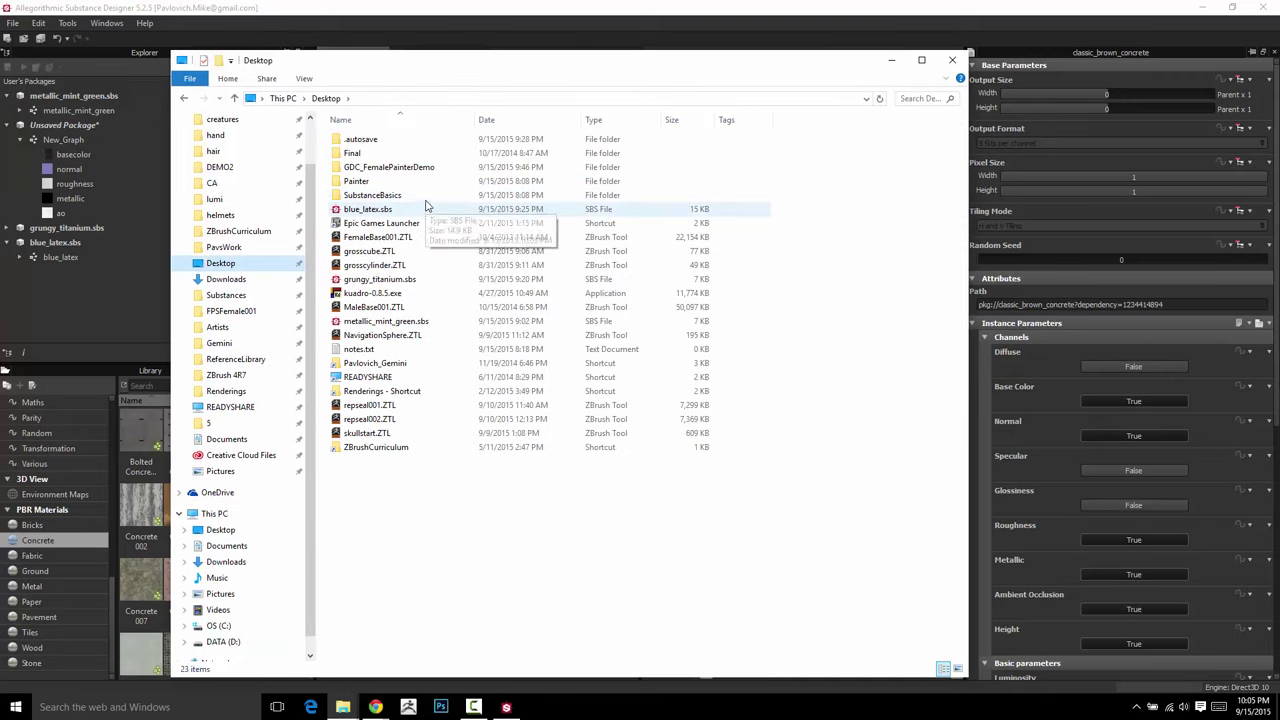
pyautogui.doubleClick(415, 168)
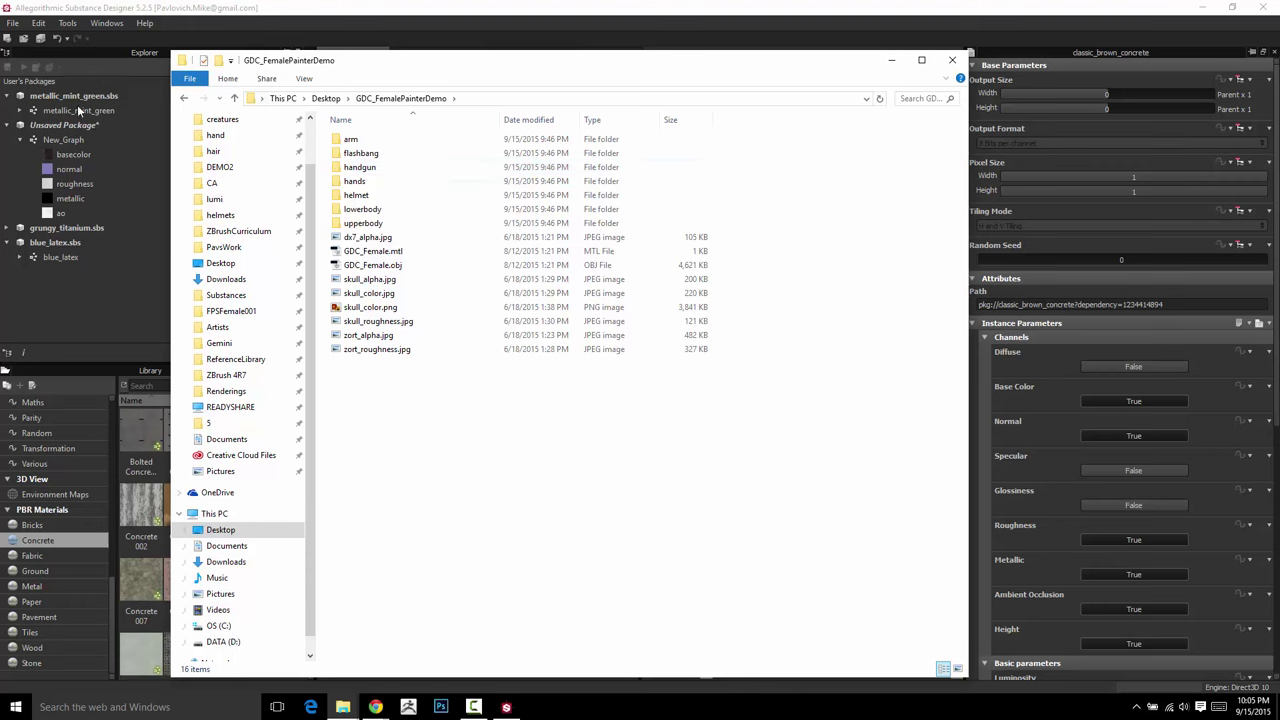
pyautogui.moveTo(165, 49); pyautogui.dragTo(362, 103)
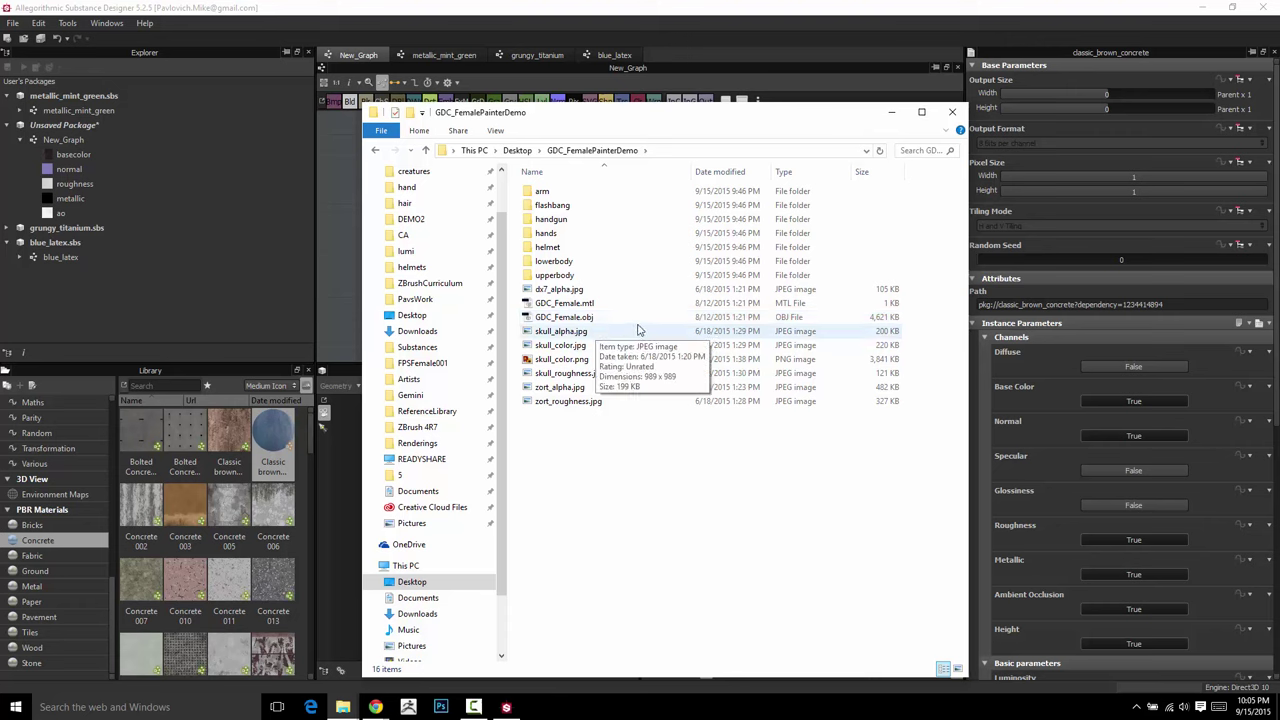
pyautogui.doubleClick(572, 248)
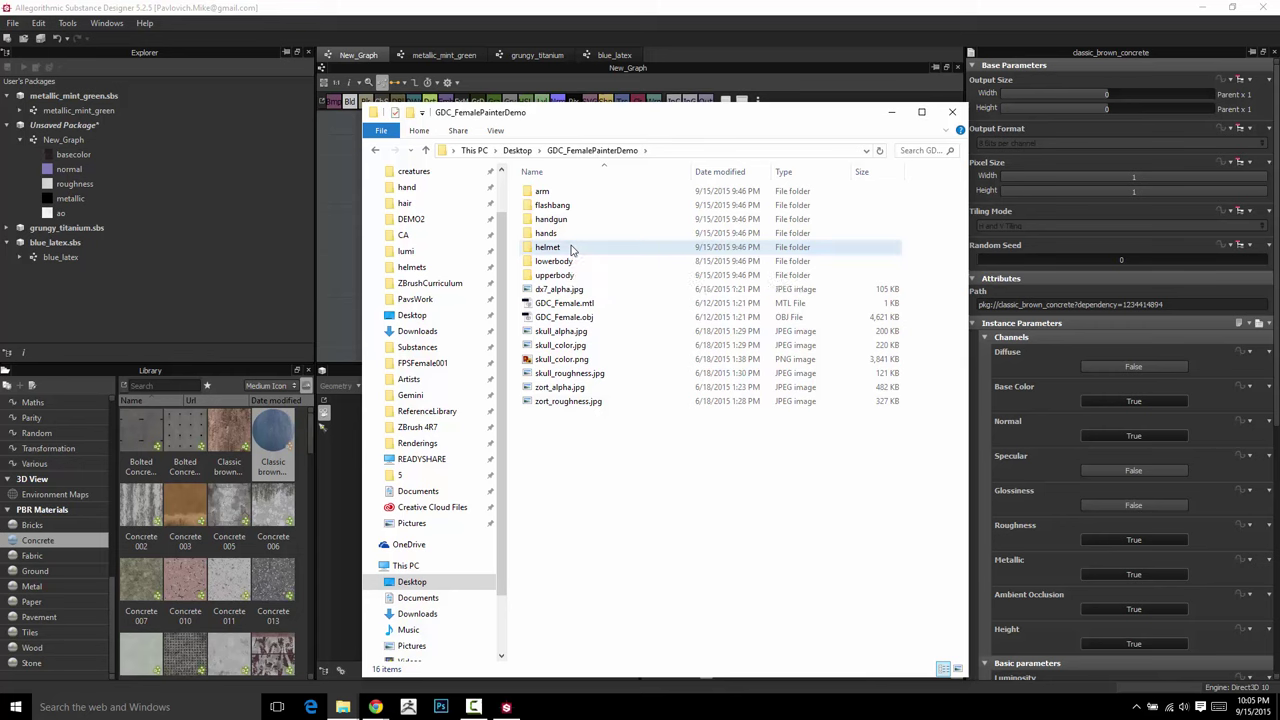
pyautogui.rightClick(741, 380)
pyautogui.moveTo(768, 389)
pyautogui.click(643, 461)
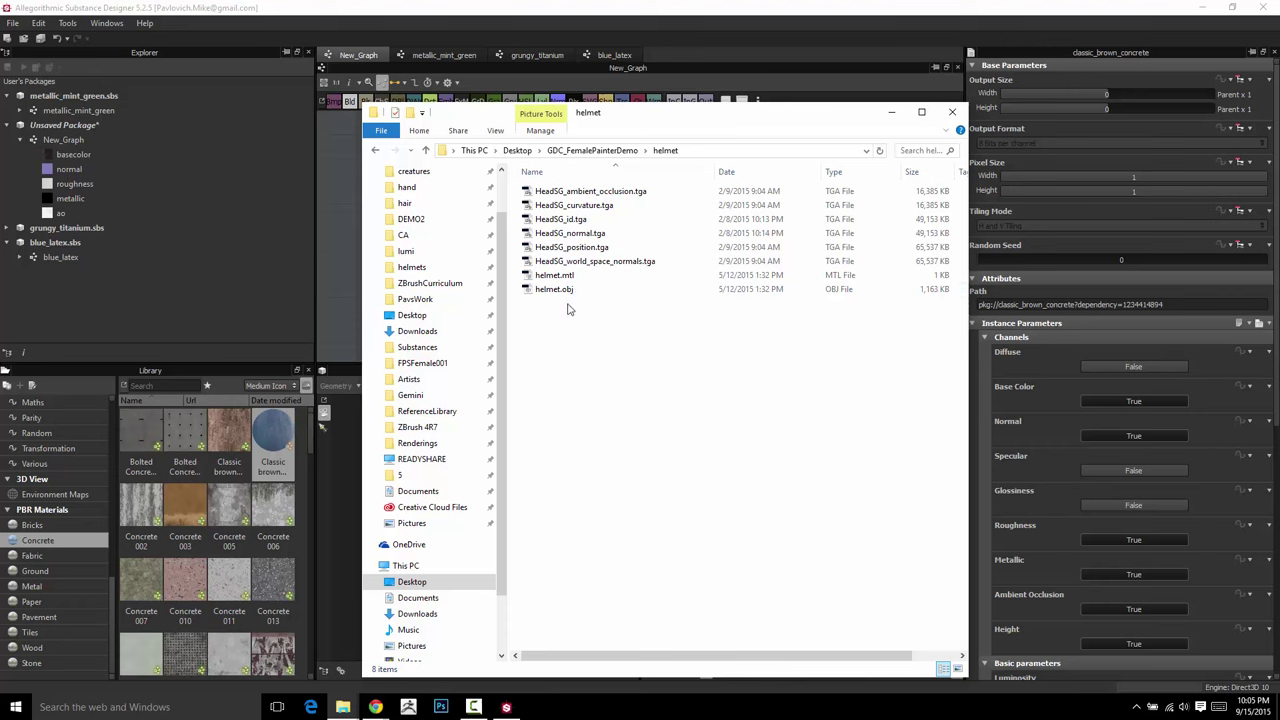
# Select the six HeadSG TGA maps and helmet.obj without helmet.mtl, and move the folder window clear of the package list
pyautogui.click(555, 291)
pyautogui.moveTo(657, 369); pyautogui.dragTo(554, 293)
pyautogui.moveTo(596, 357); pyautogui.dragTo(543, 186)
pyautogui.keyDown('ctrl'); pyautogui.click(580, 276); pyautogui.keyUp('ctrl')
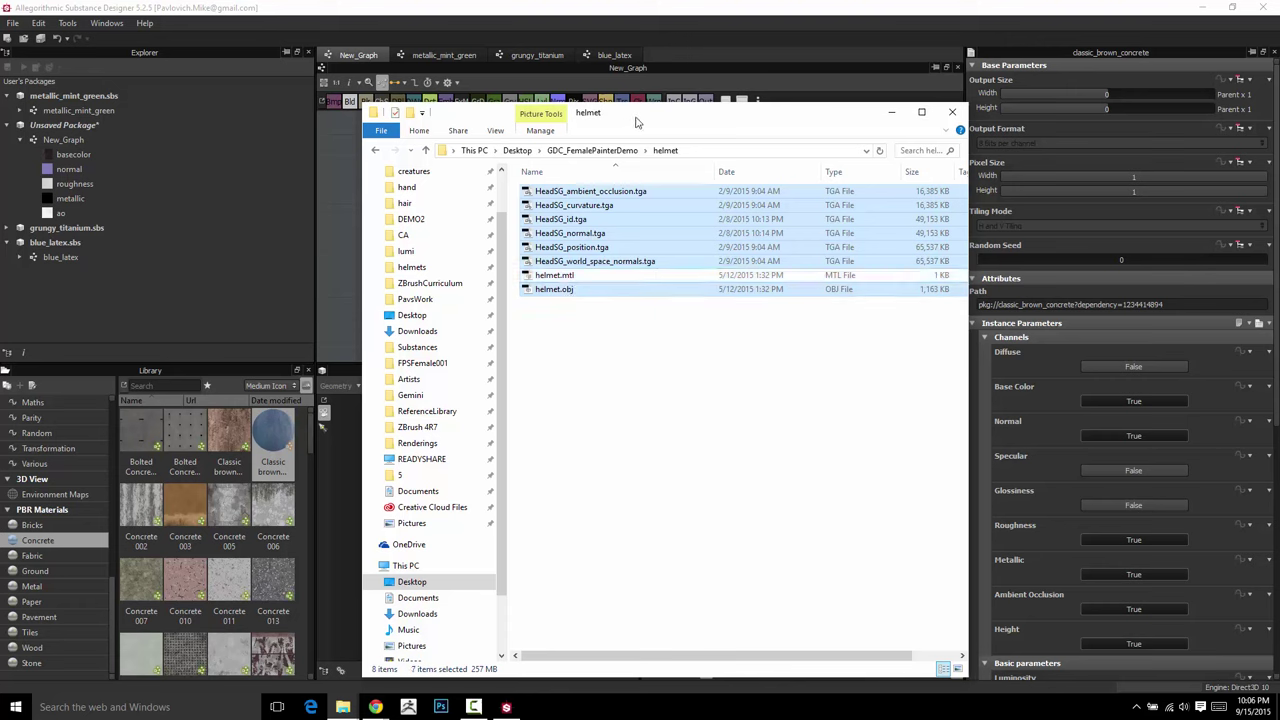
pyautogui.moveTo(642, 122); pyautogui.dragTo(651, 339)
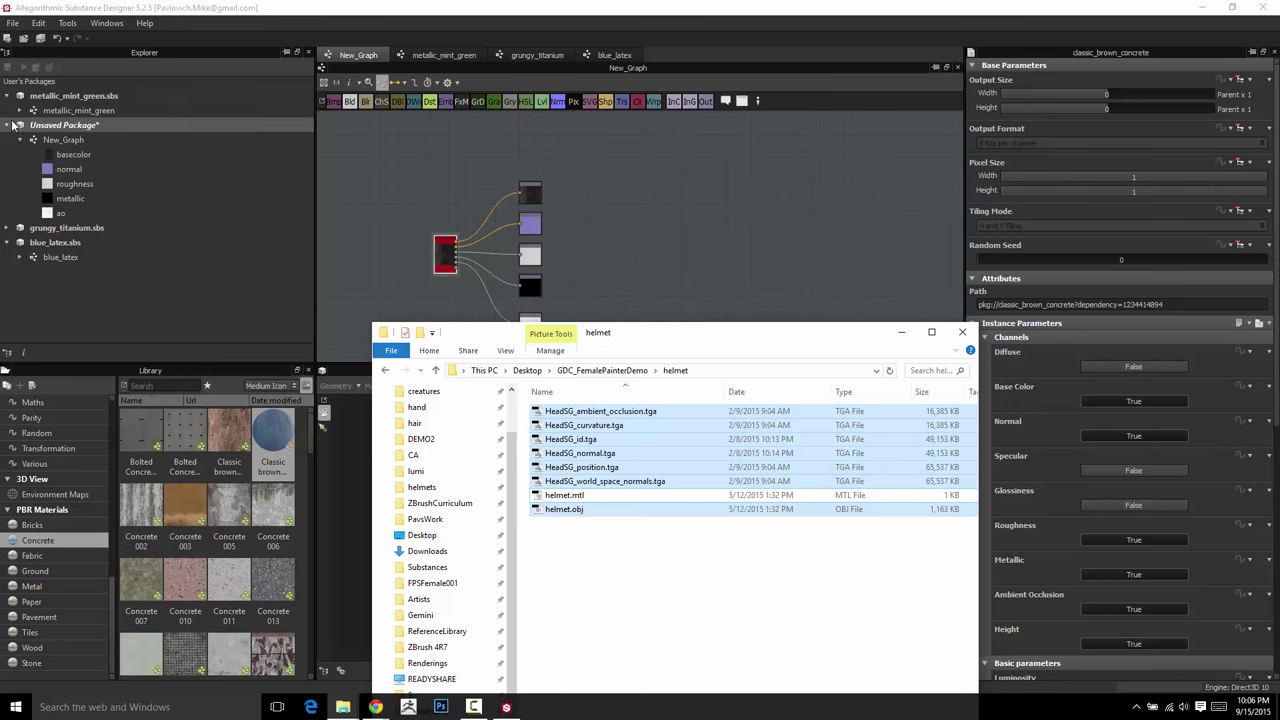
# Collapse the unsaved concrete package and create a new 2048 px graph from the Physically Based (Metallic/Roughness) template
pyautogui.click(8, 127)
pyautogui.click(13, 22)
pyautogui.click(35, 36)
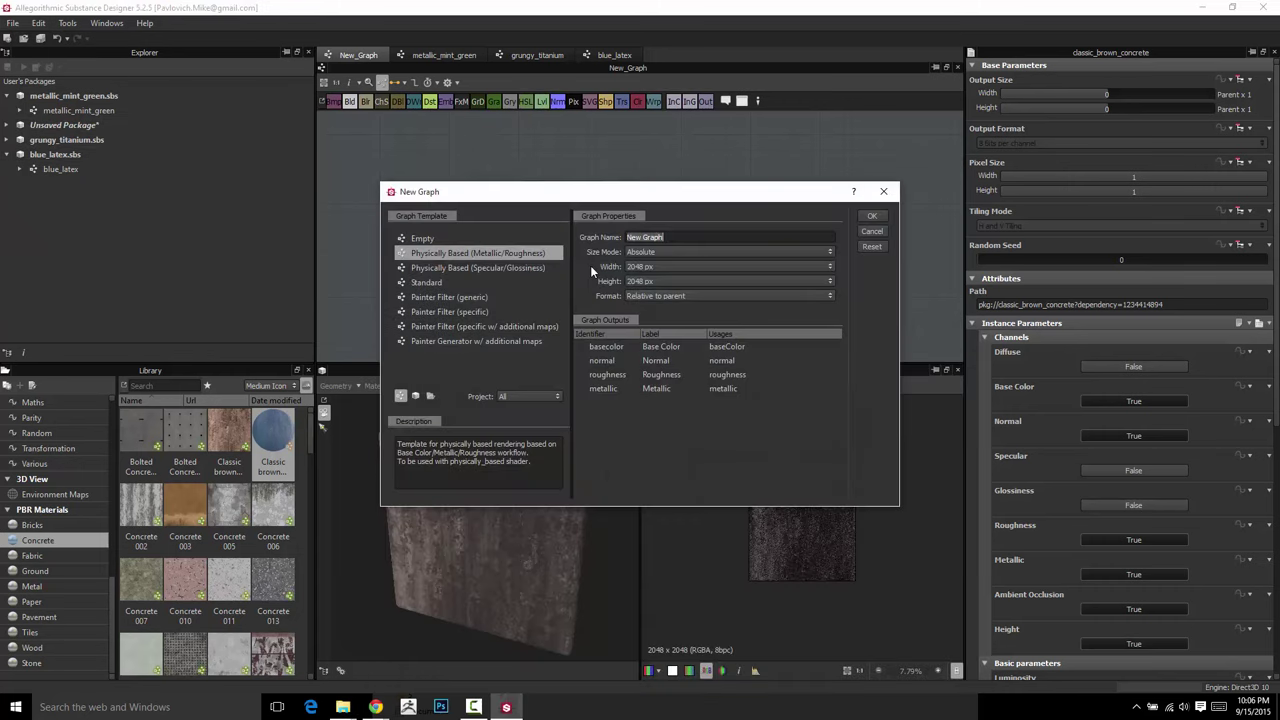
pyautogui.click(872, 216)
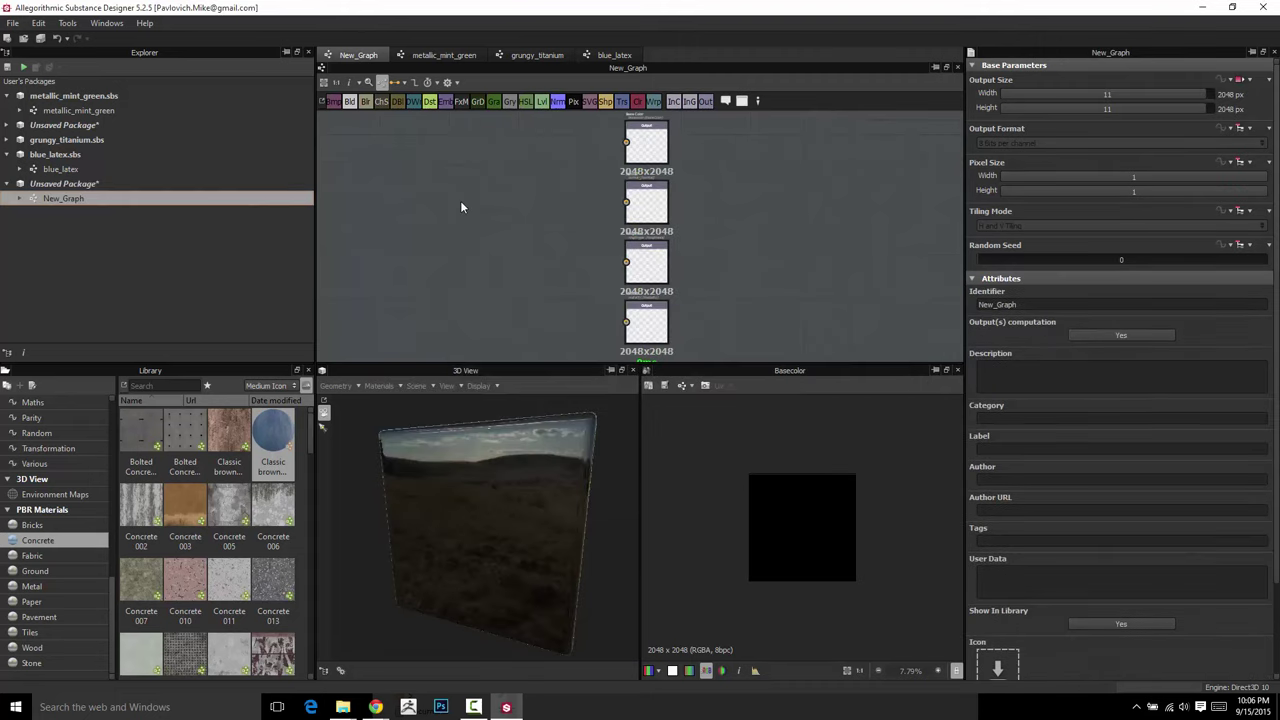
pyautogui.scroll(-2, 461, 207)
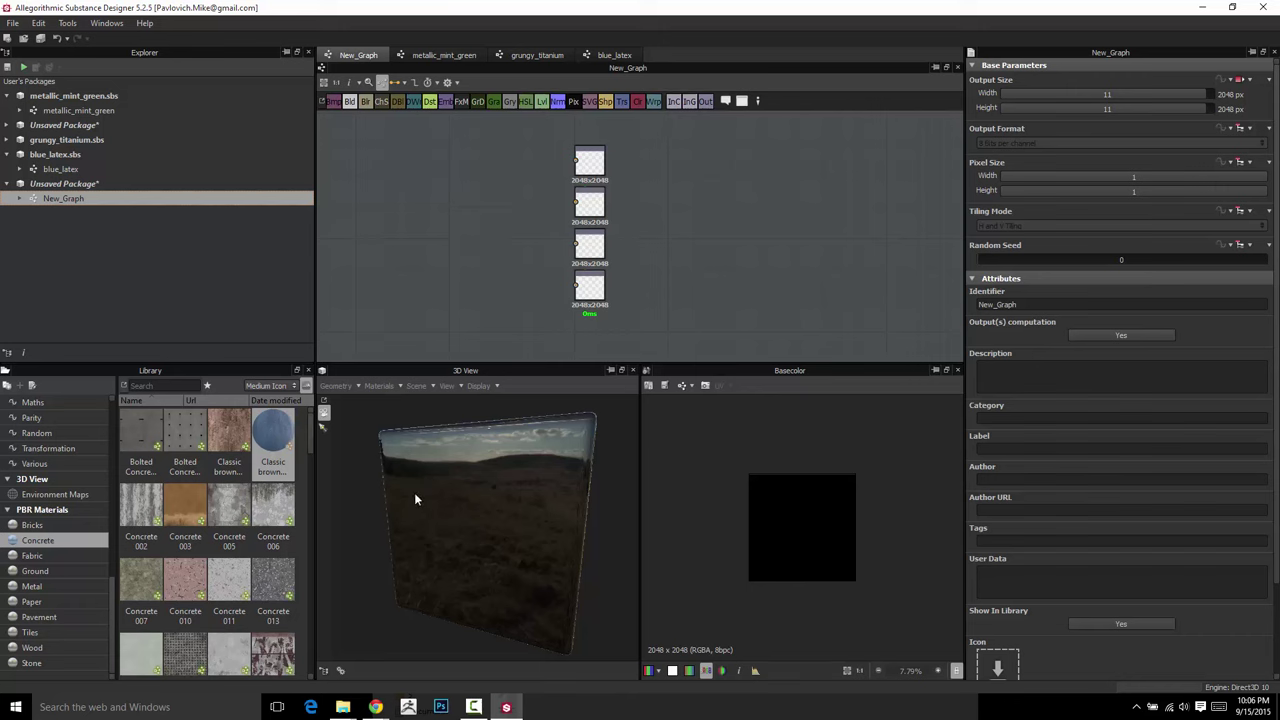
# Import helmet.obj and all six HeadSG texture maps from the helmet folder into the new unsaved package as resources
pyautogui.moveTo(342, 707)
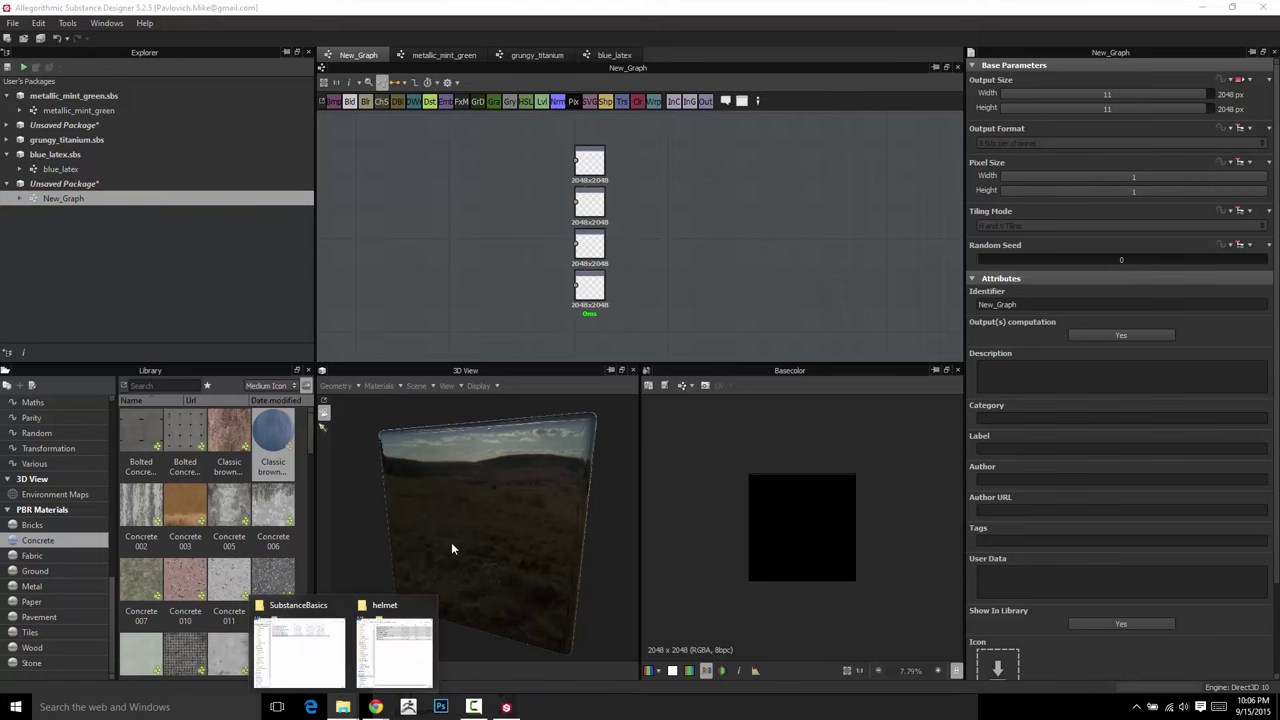
pyautogui.click(371, 612)
pyautogui.moveTo(637, 363); pyautogui.dragTo(823, 213)
pyautogui.moveTo(797, 292); pyautogui.dragTo(773, 393)
pyautogui.moveTo(778, 292); pyautogui.dragTo(76, 186)
pyautogui.click(110, 190)
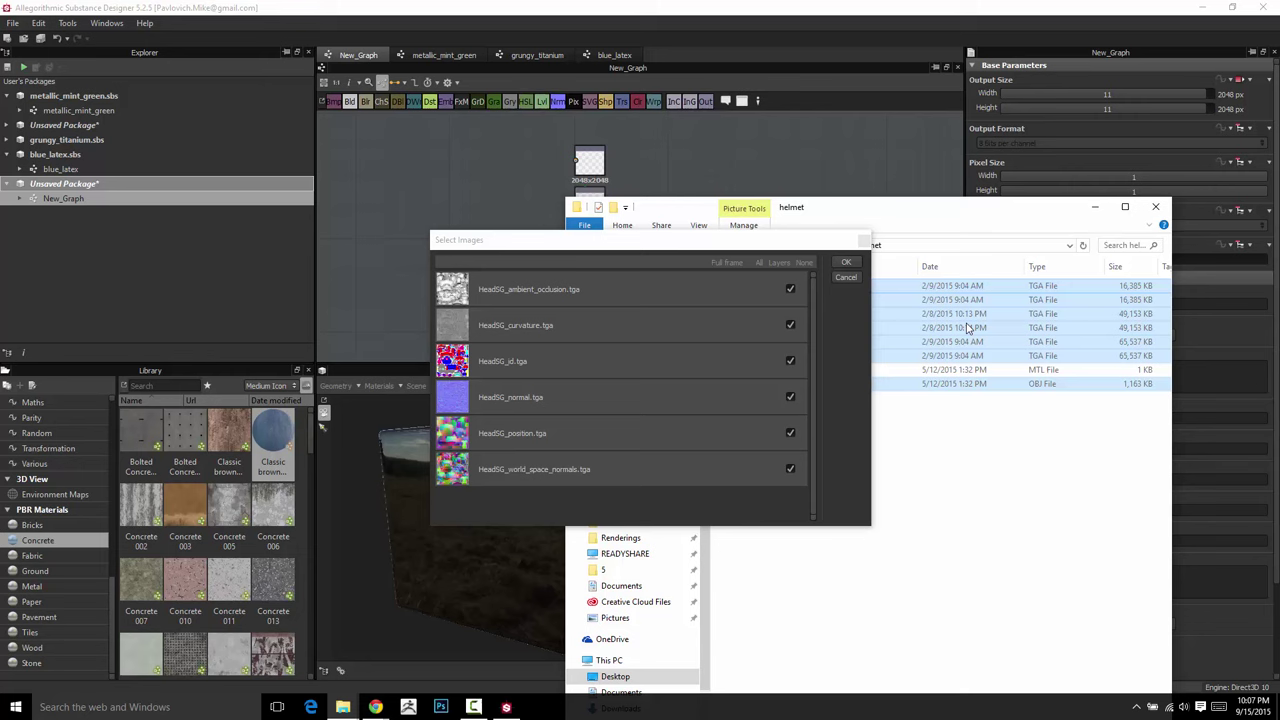
pyautogui.click(846, 262)
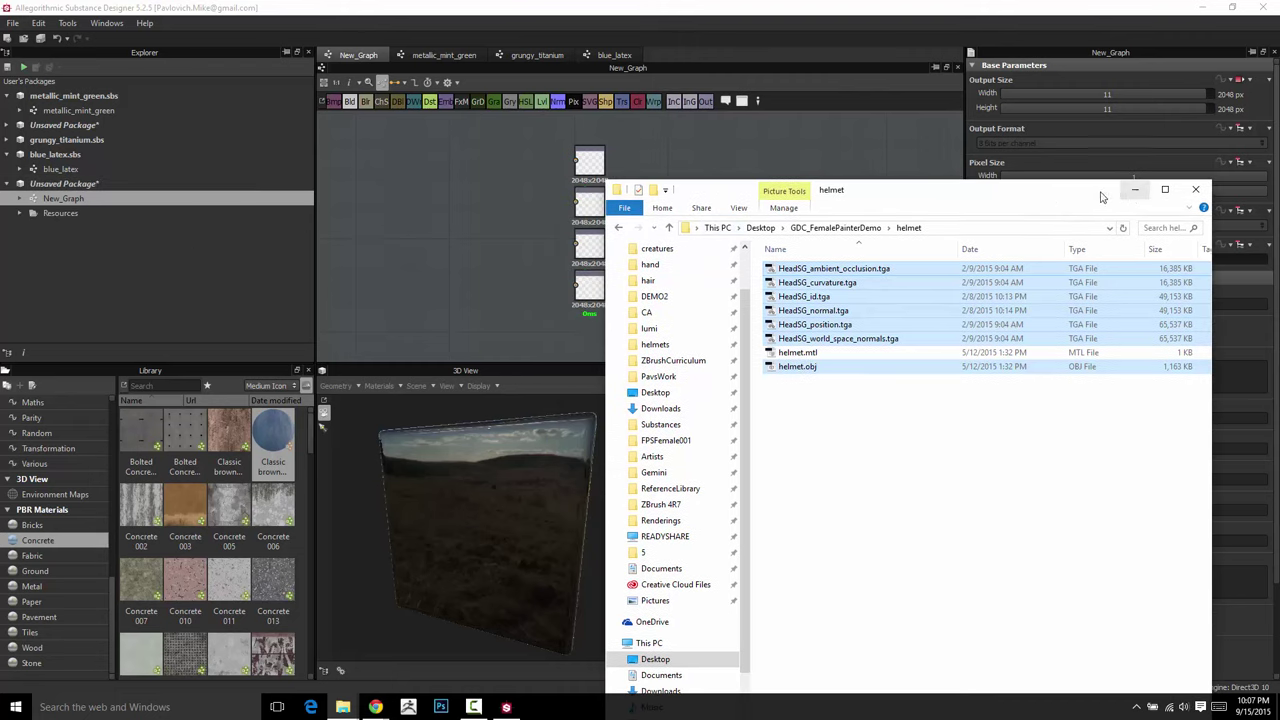
pyautogui.click(1155, 207)
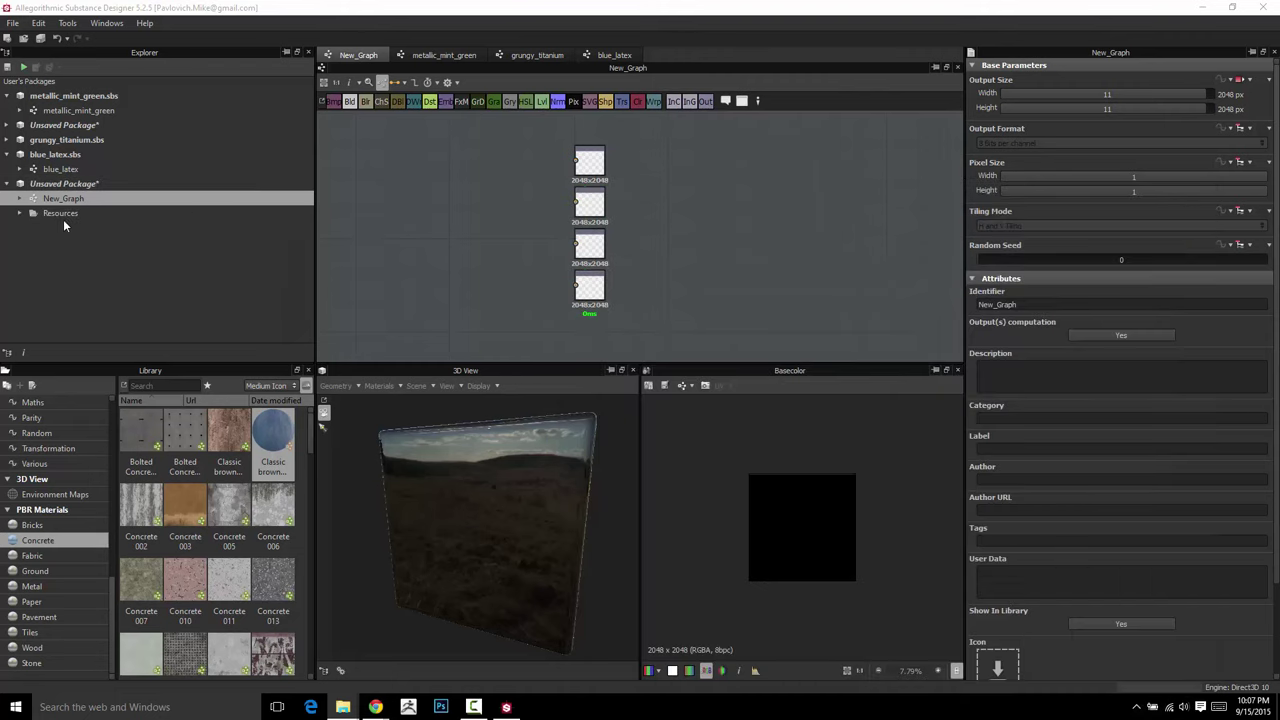
# Expand the new package's Resources folder and load the helmet mesh into the 3D view
pyautogui.click(19, 213)
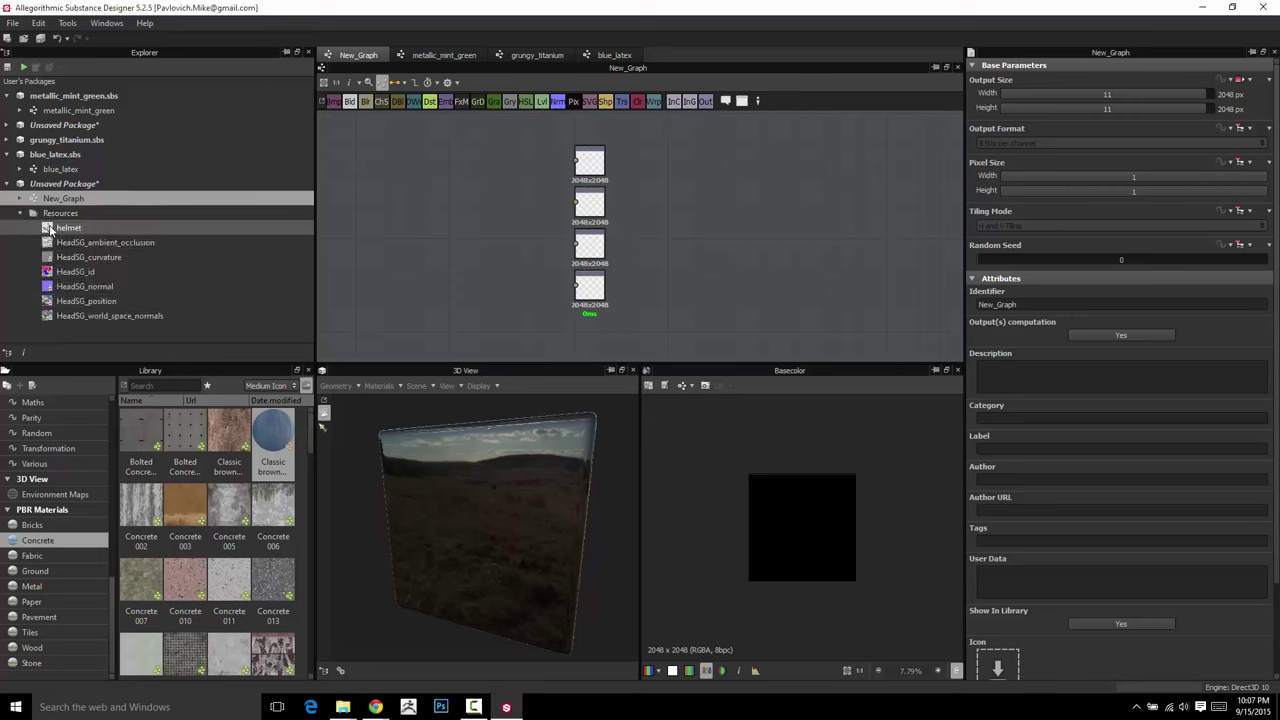
pyautogui.doubleClick(52, 228)
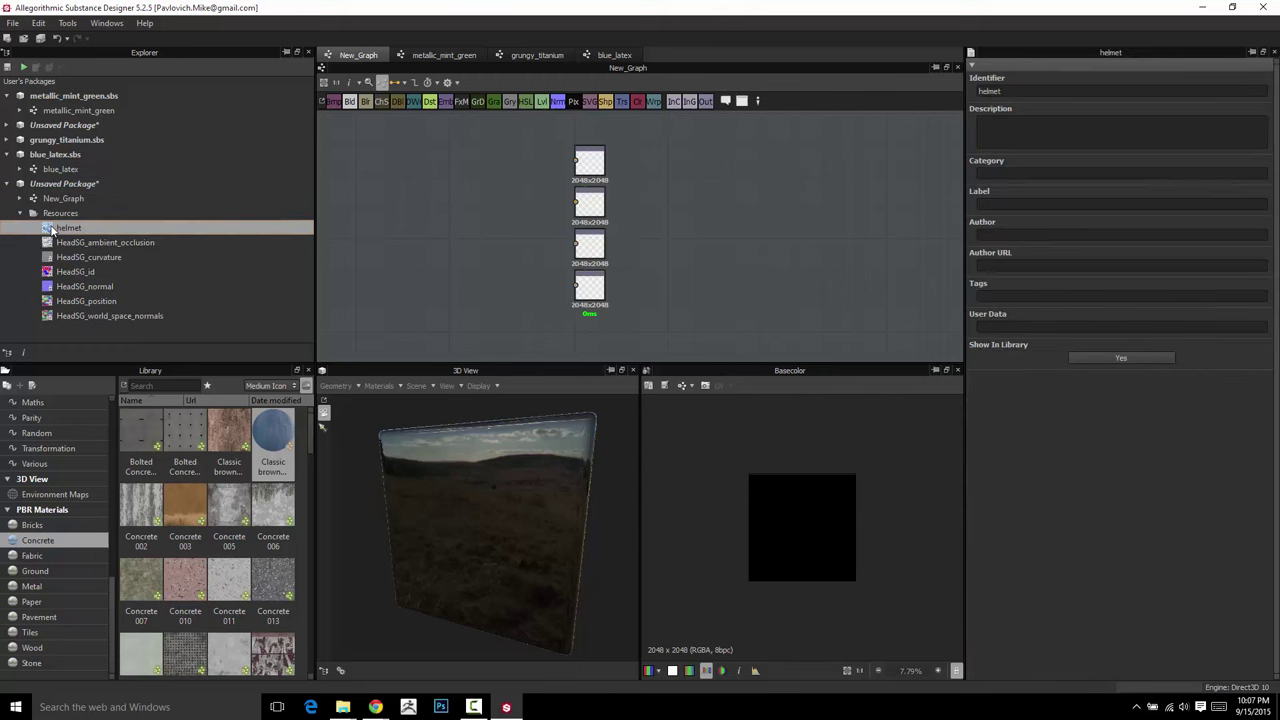
pyautogui.moveTo(476, 528); pyautogui.dragTo(446, 494)
# Hide the grid and the background environment image in the 3D view
pyautogui.click(482, 386)
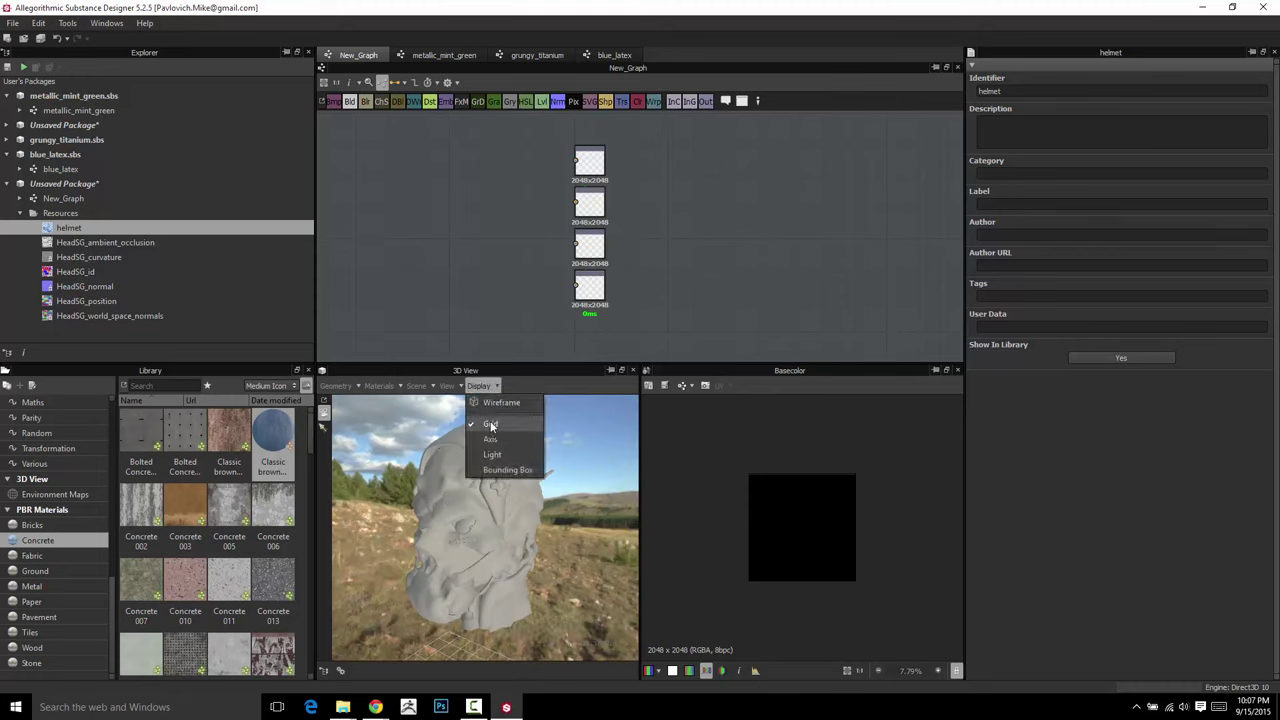
pyautogui.click(489, 424)
pyautogui.click(418, 386)
pyautogui.click(428, 403)
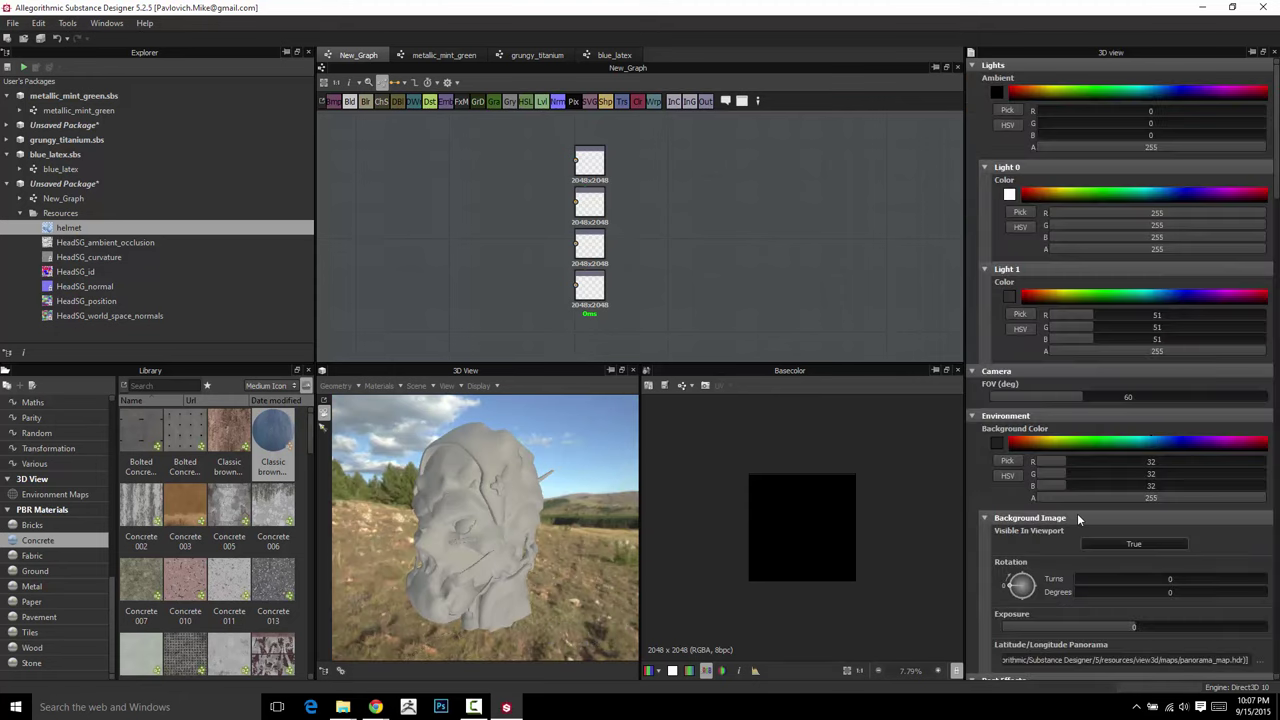
pyautogui.click(1118, 544)
pyautogui.moveTo(468, 463)
pyautogui.mouseDown()
pyautogui.moveTo(431, 462)
pyautogui.moveTo(420, 494)
pyautogui.moveTo(535, 562)
pyautogui.moveTo(489, 489)
pyautogui.moveTo(463, 492)
pyautogui.moveTo(528, 518)
pyautogui.moveTo(486, 506)
pyautogui.moveTo(541, 479)
pyautogui.mouseUp()
# Examine the shader options of the helmet's material, the empty graph outputs and the helmet mesh in the 3D view
pyautogui.click(391, 384)
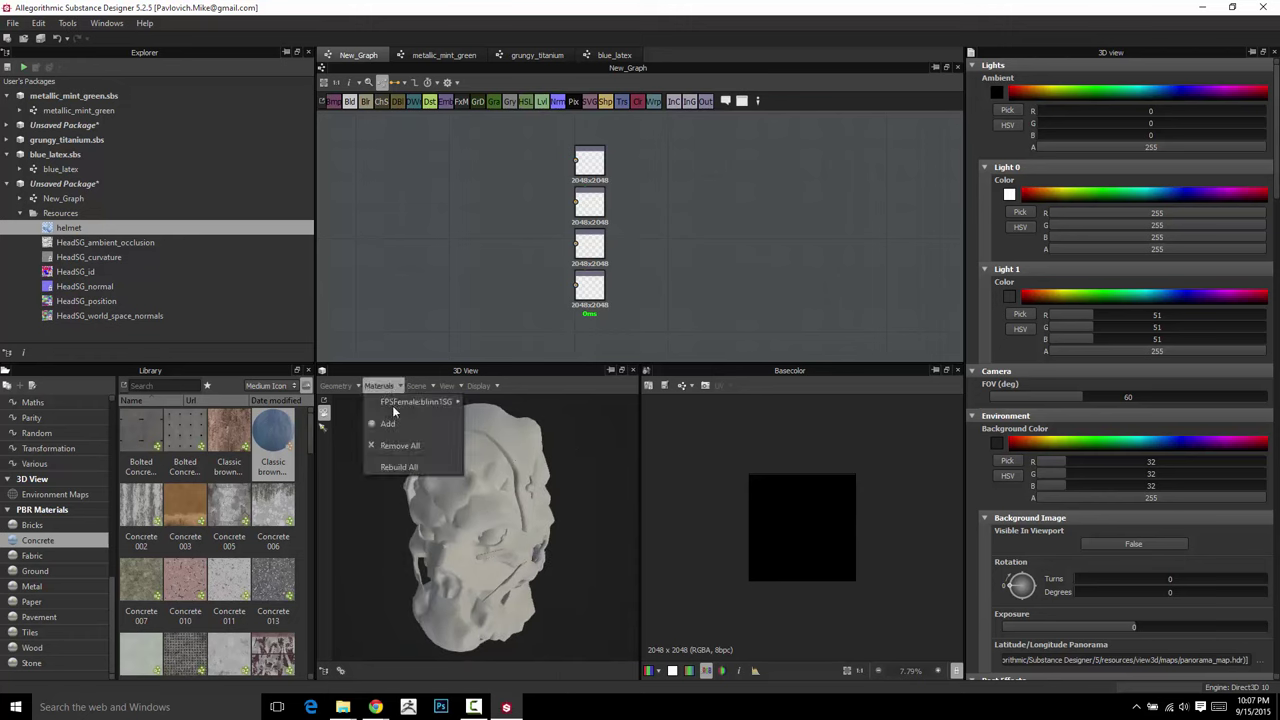
pyautogui.moveTo(404, 403)
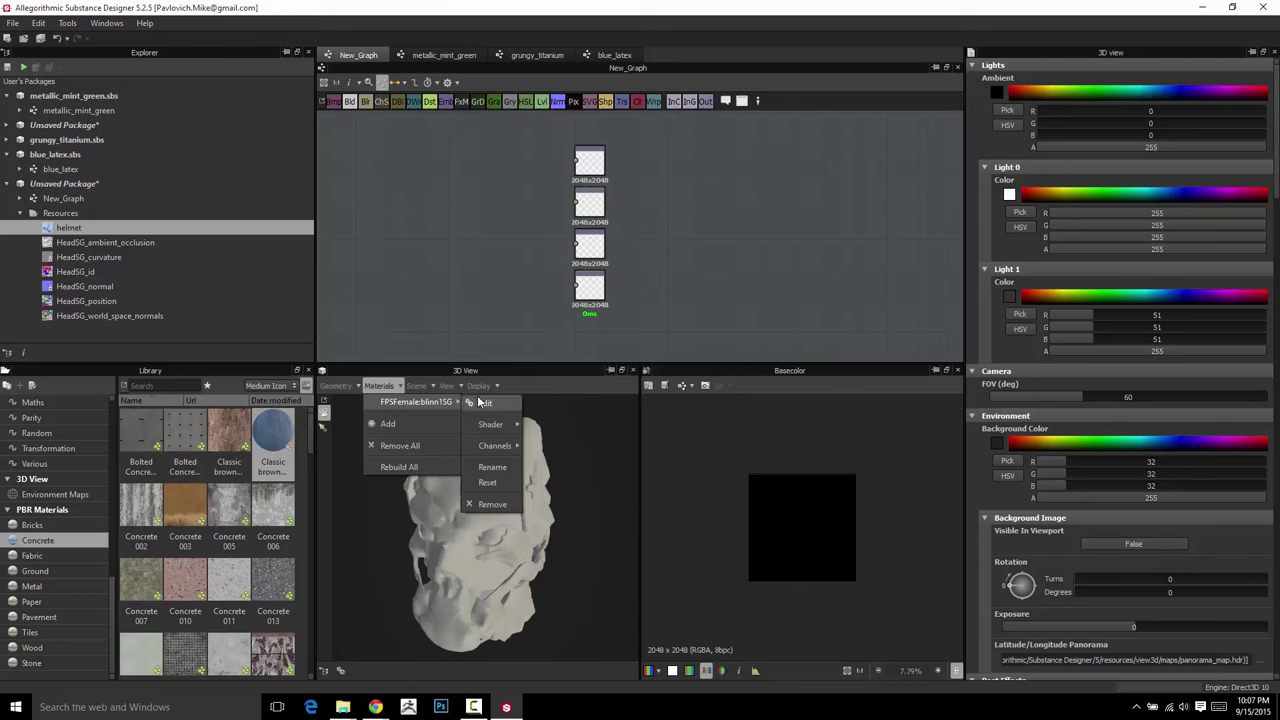
pyautogui.moveTo(495, 425)
pyautogui.moveTo(567, 476)
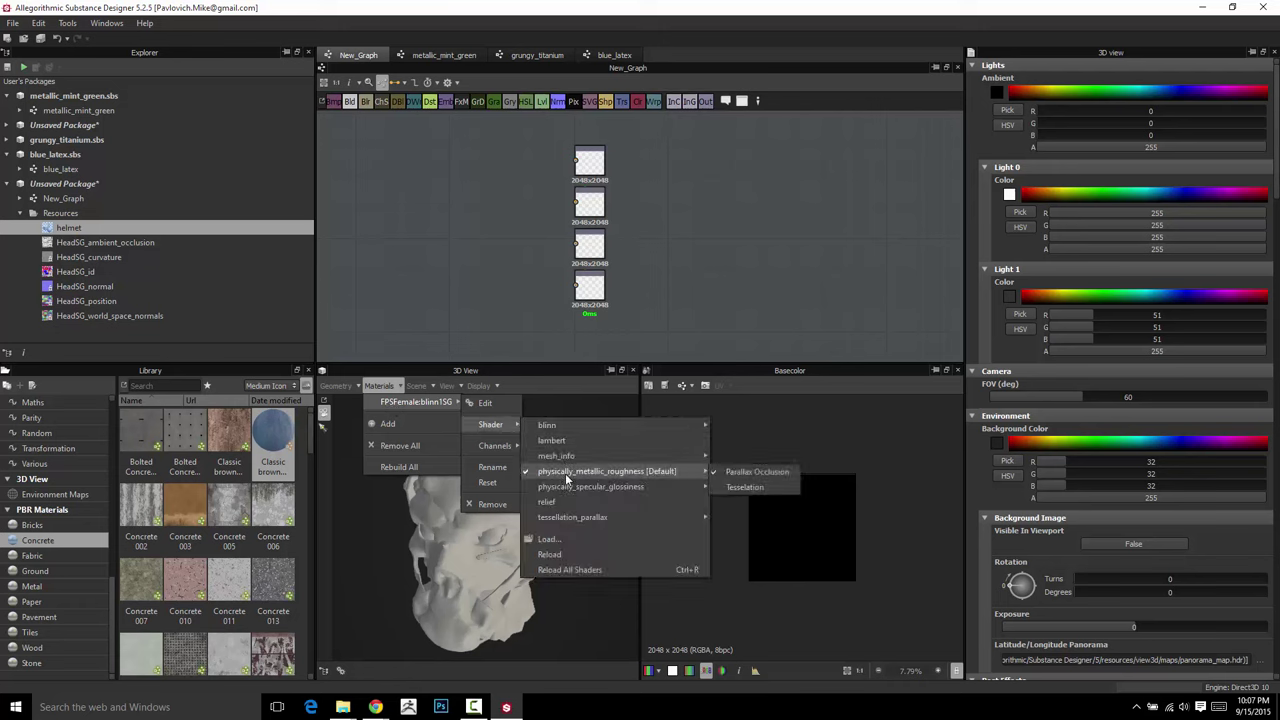
pyautogui.click(474, 221)
pyautogui.moveTo(466, 208); pyautogui.dragTo(533, 224, button='middle')
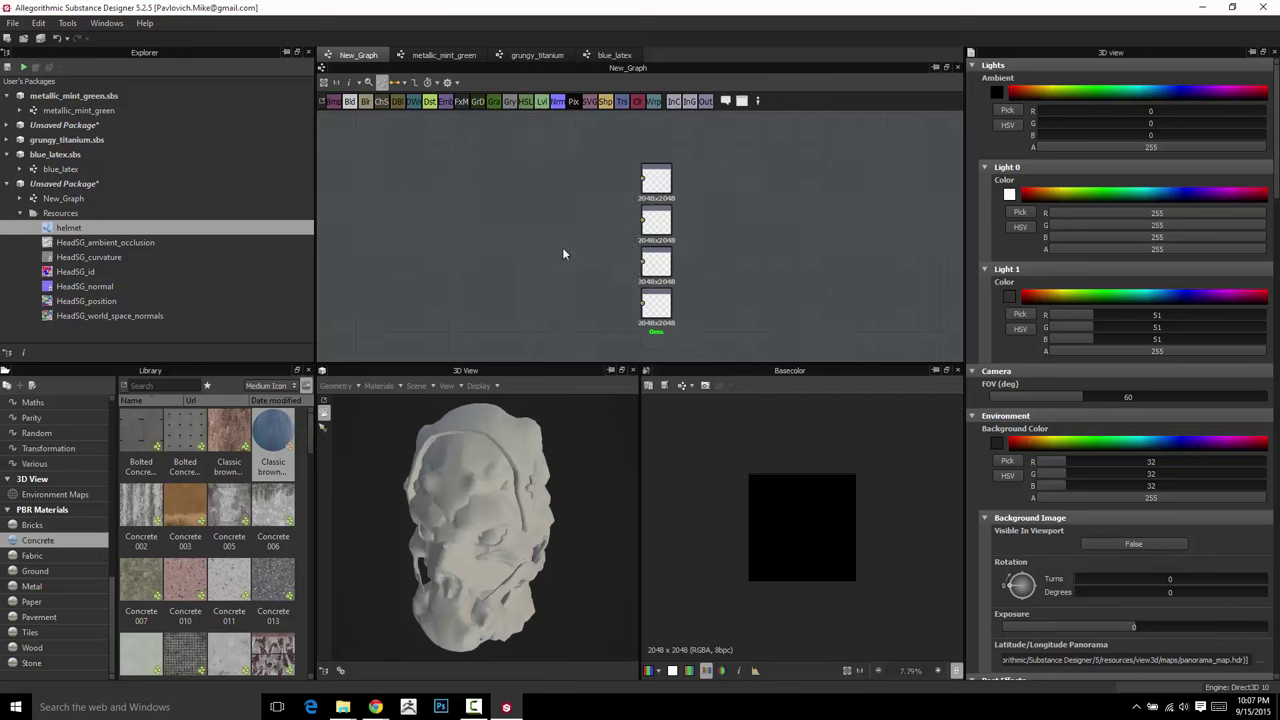
pyautogui.scroll(3, 606, 249)
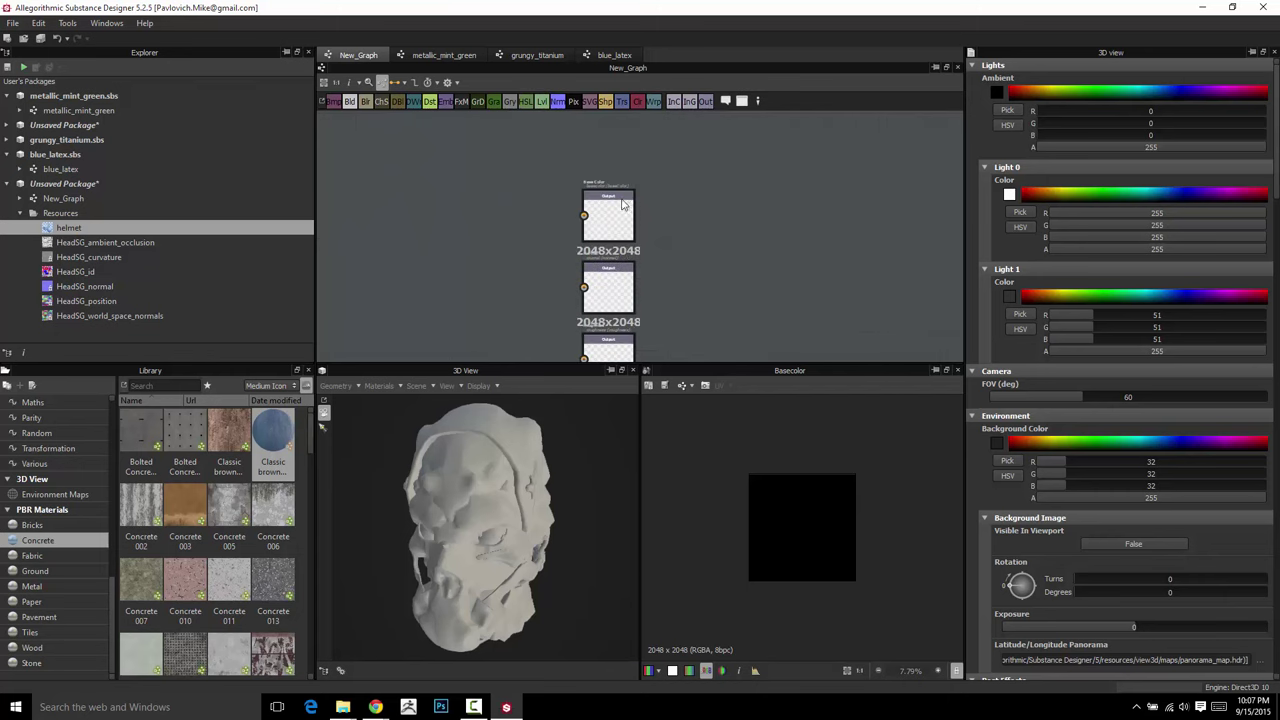
pyautogui.moveTo(509, 537); pyautogui.dragTo(472, 540)
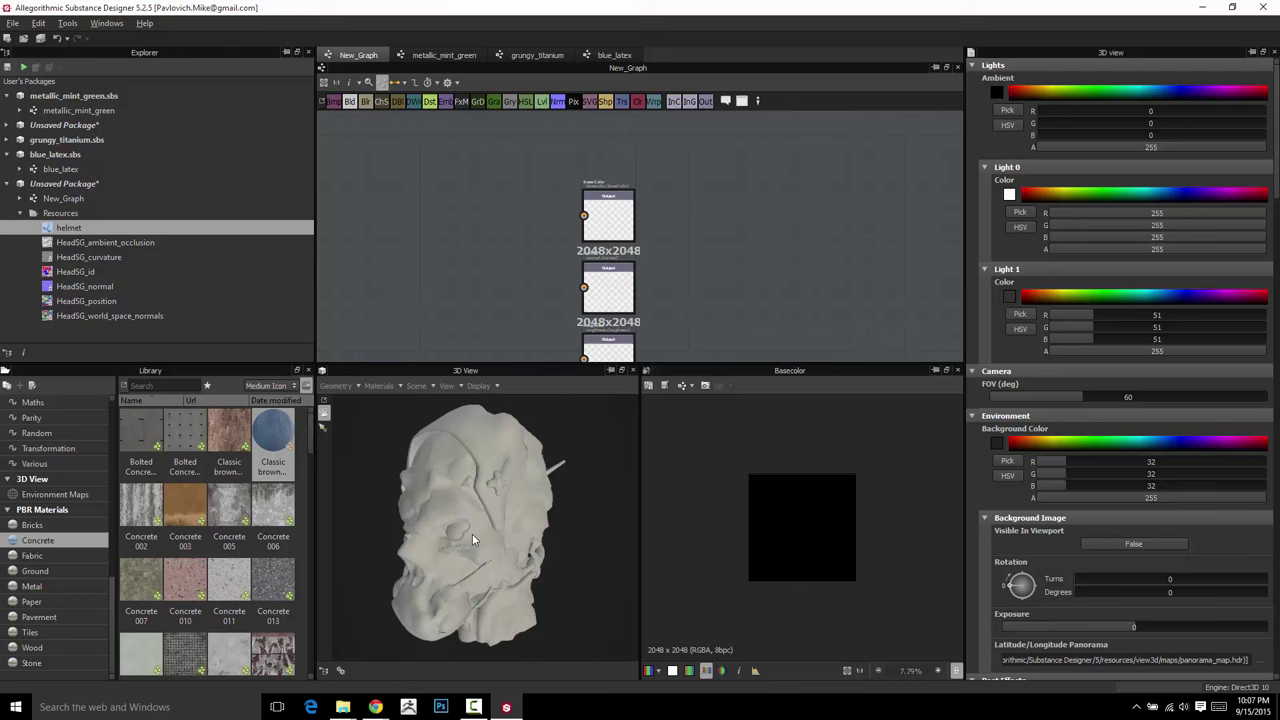
# Add all six HeadSG texture maps from the package resources to the new graph as bitmap nodes
pyautogui.click(99, 243)
pyautogui.keyDown('shift'); pyautogui.click(110, 316); pyautogui.keyUp('shift')
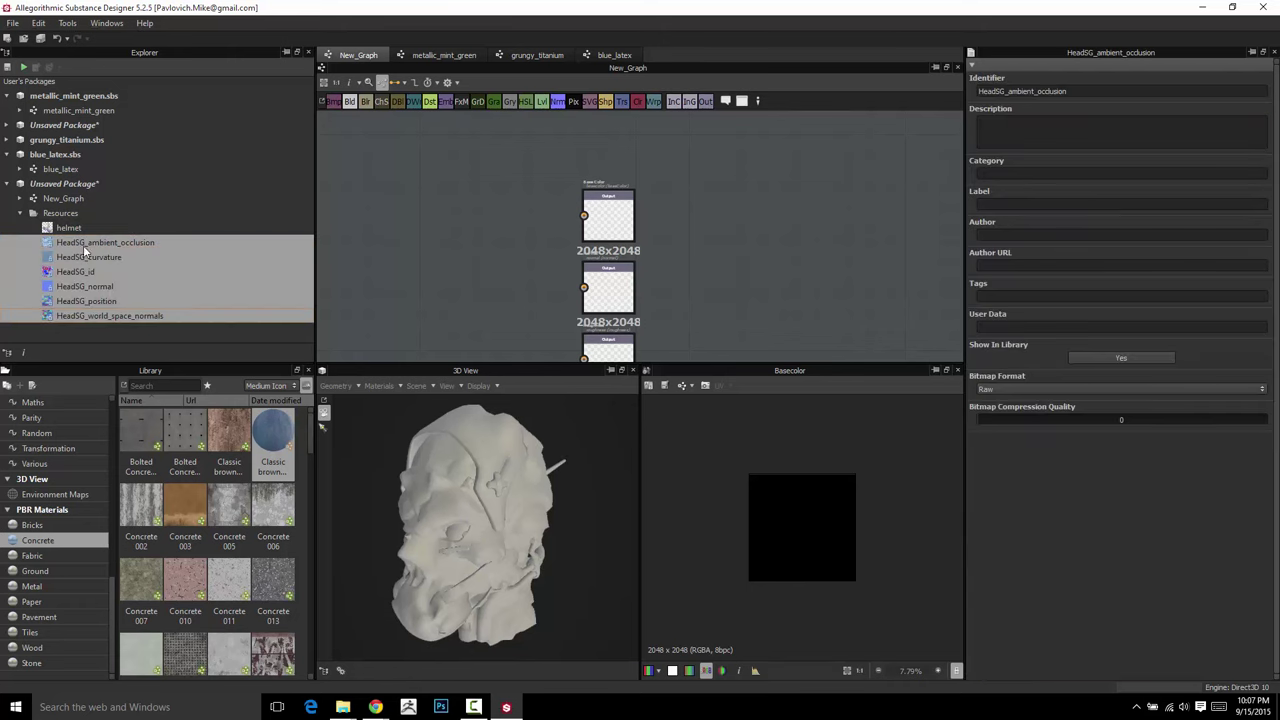
pyautogui.moveTo(97, 245); pyautogui.dragTo(432, 250)
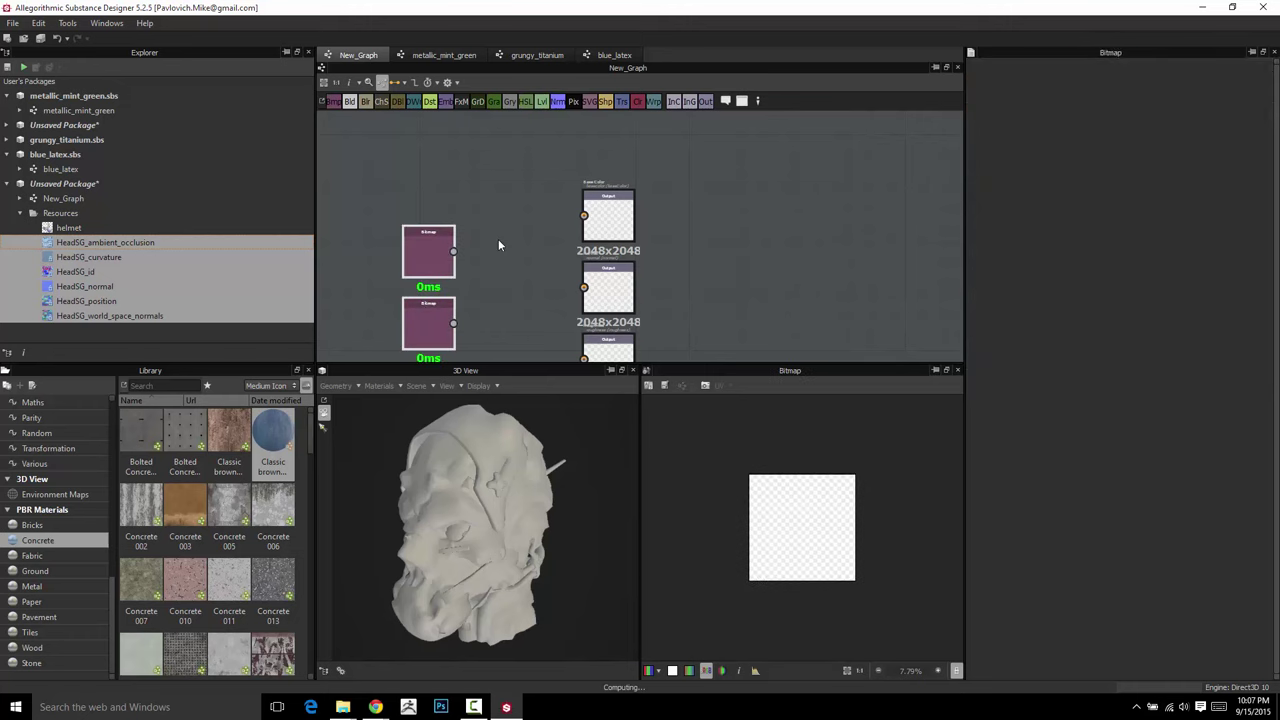
pyautogui.scroll(-3, 500, 230)
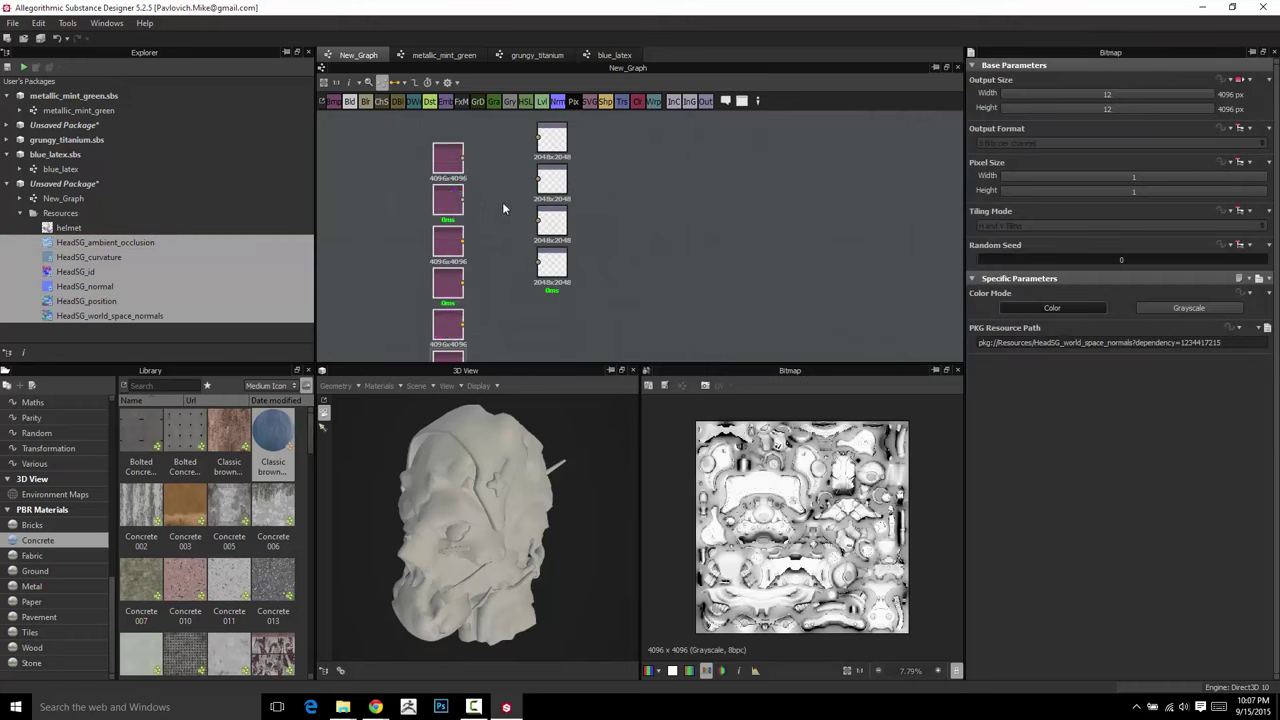
# Examine the baked maps one by one in the 2D view, from ambient occlusion through position to world space normals
pyautogui.click(448, 165)
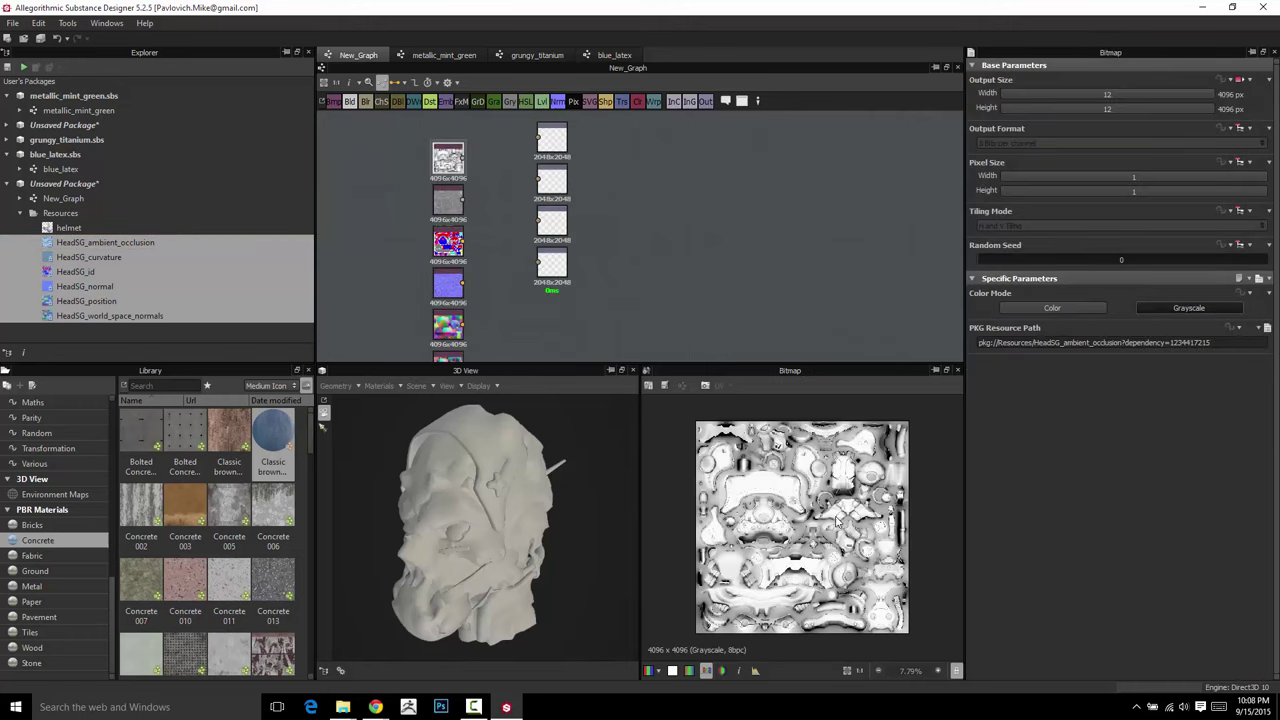
pyautogui.scroll(2, 839, 523)
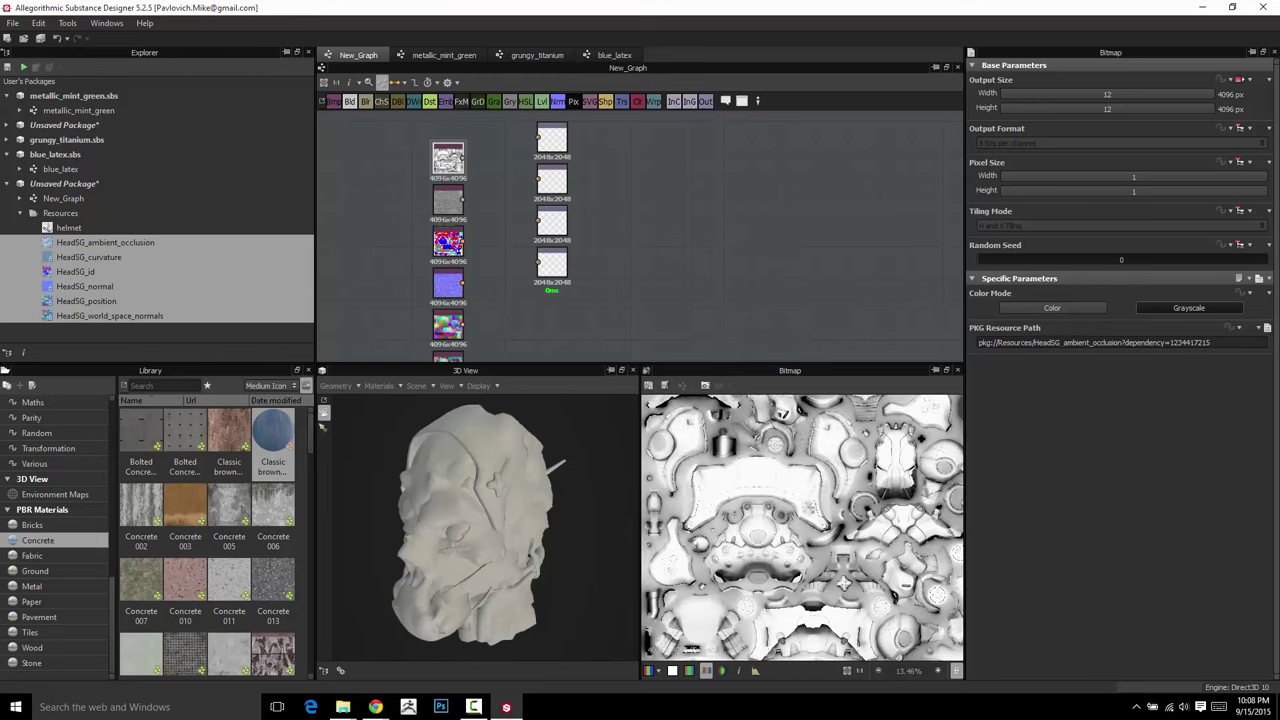
pyautogui.moveTo(487, 239)
pyautogui.mouseDown(button='middle')
pyautogui.moveTo(506, 290)
pyautogui.moveTo(471, 230)
pyautogui.mouseUp(button='middle')
pyautogui.doubleClick(473, 254)
pyautogui.click(477, 302)
pyautogui.click(461, 263)
pyautogui.click(463, 314)
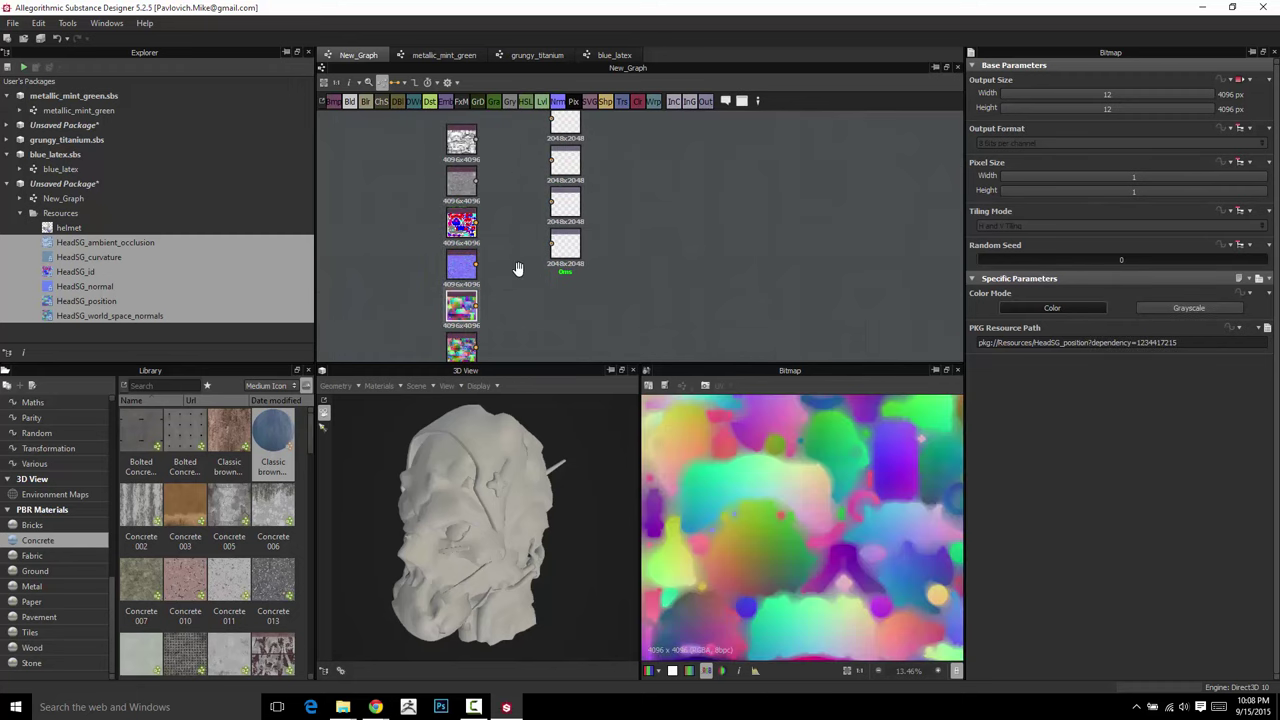
pyautogui.moveTo(516, 263); pyautogui.dragTo(504, 193, button='middle')
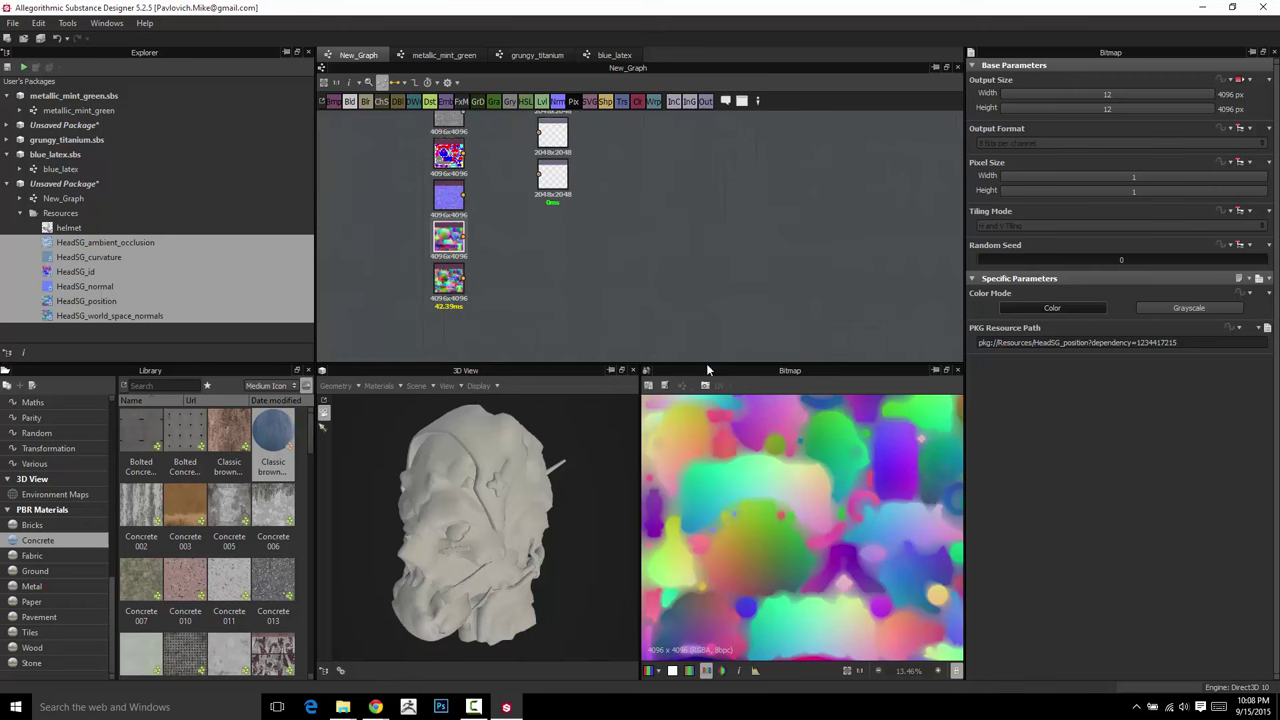
pyautogui.click(448, 288)
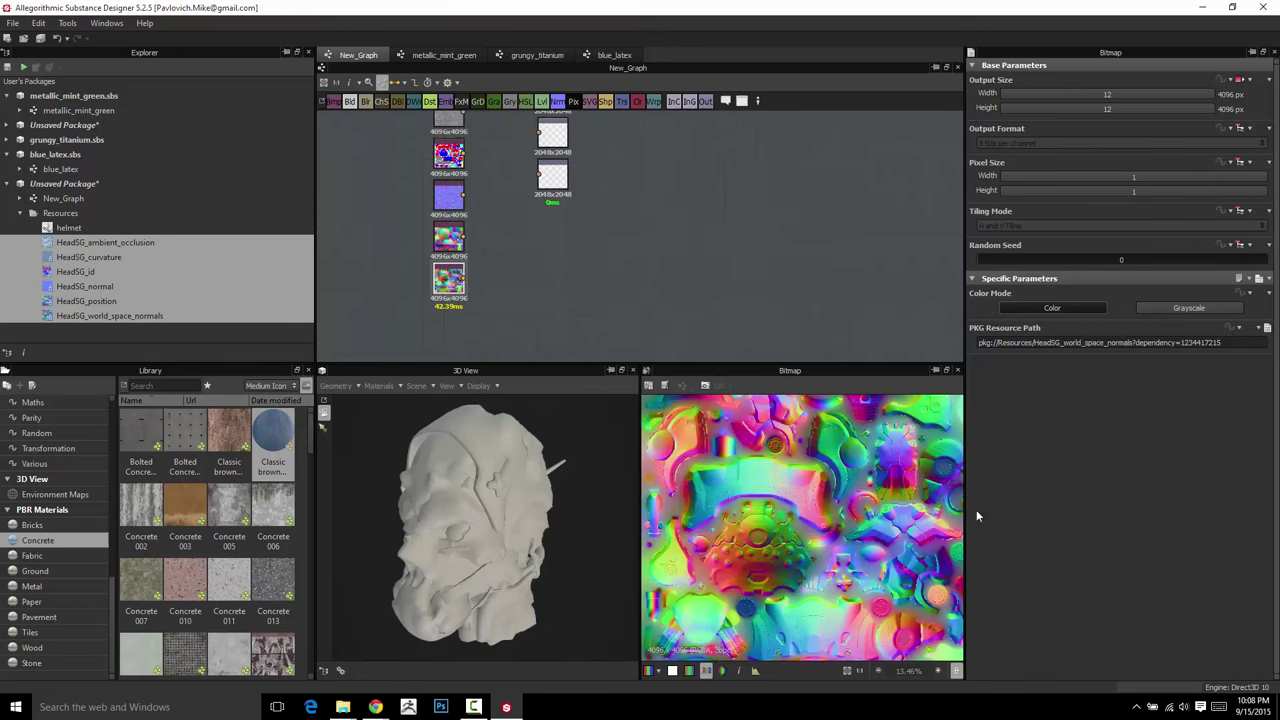
pyautogui.moveTo(612, 259); pyautogui.dragTo(585, 269, button='middle')
pyautogui.scroll(-1, 615, 258)
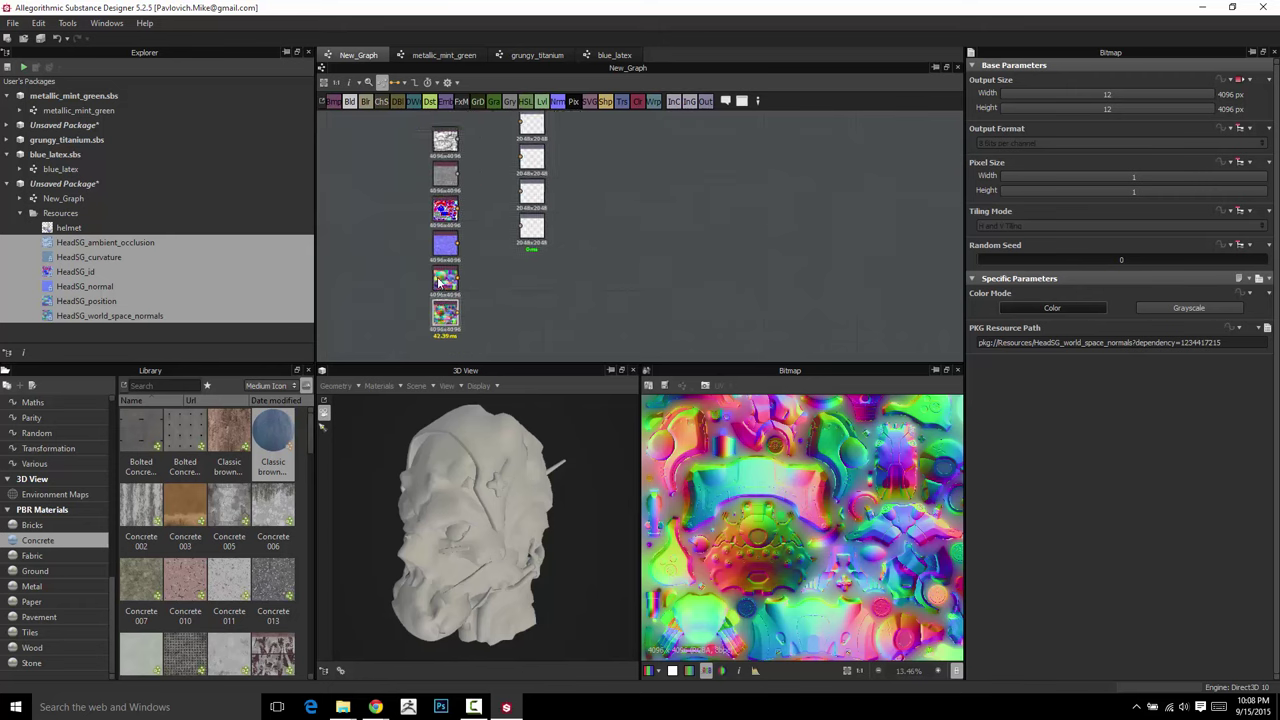
# Open Bake model Information for the helmet mesh and remove all bakers from the list
pyautogui.click(60, 228)
pyautogui.rightClick(58, 230)
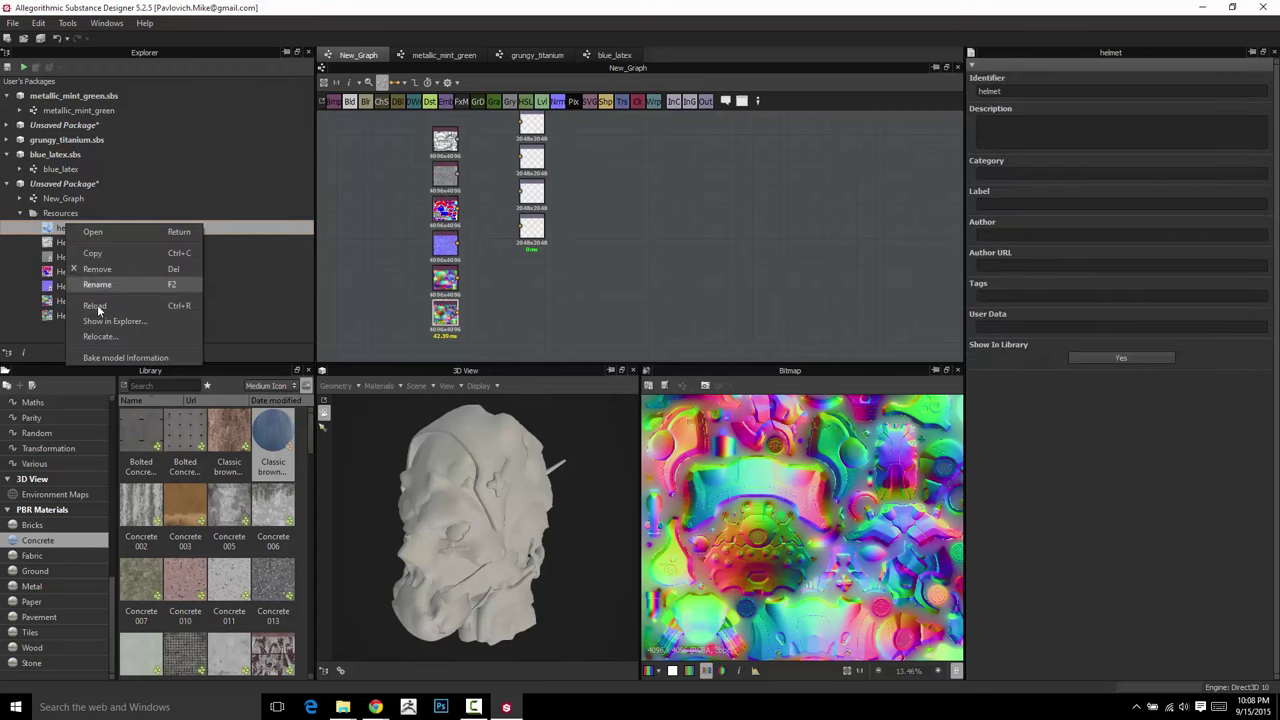
pyautogui.click(94, 357)
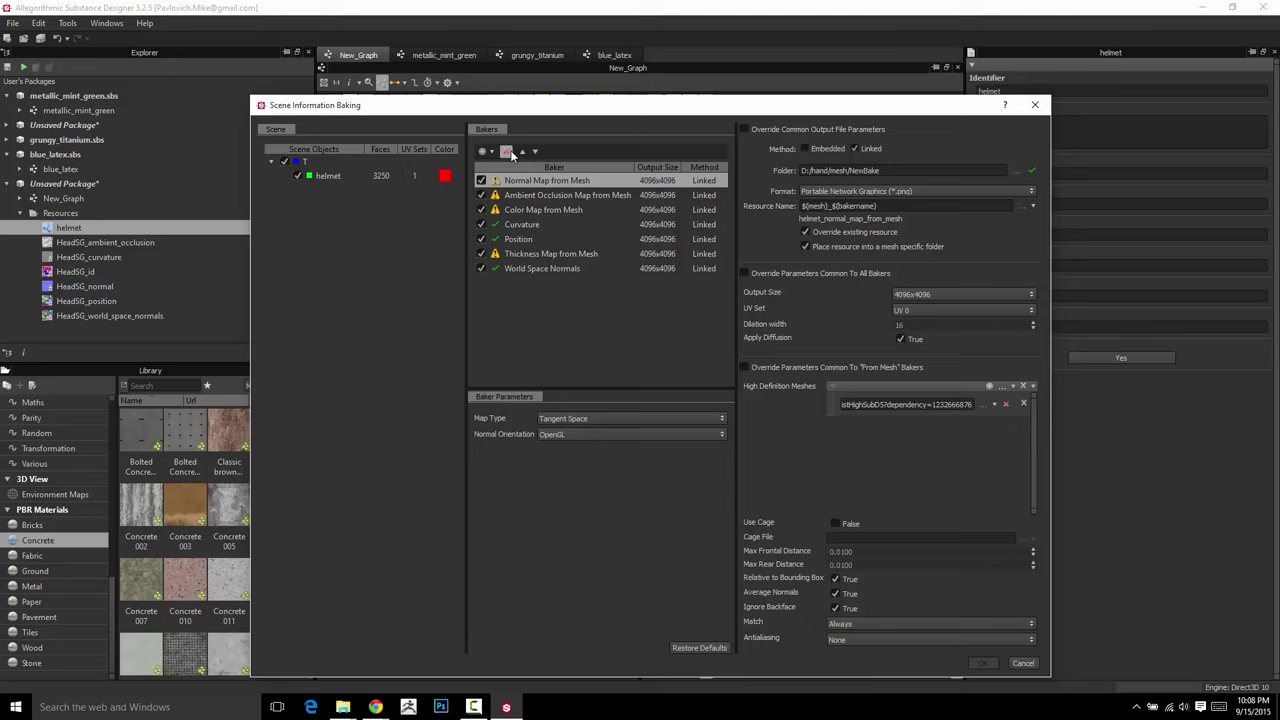
pyautogui.click(508, 152)
pyautogui.click(509, 152)
pyautogui.click(510, 152)
pyautogui.click(511, 154)
pyautogui.click(511, 154)
pyautogui.click(511, 154)
pyautogui.click(511, 154)
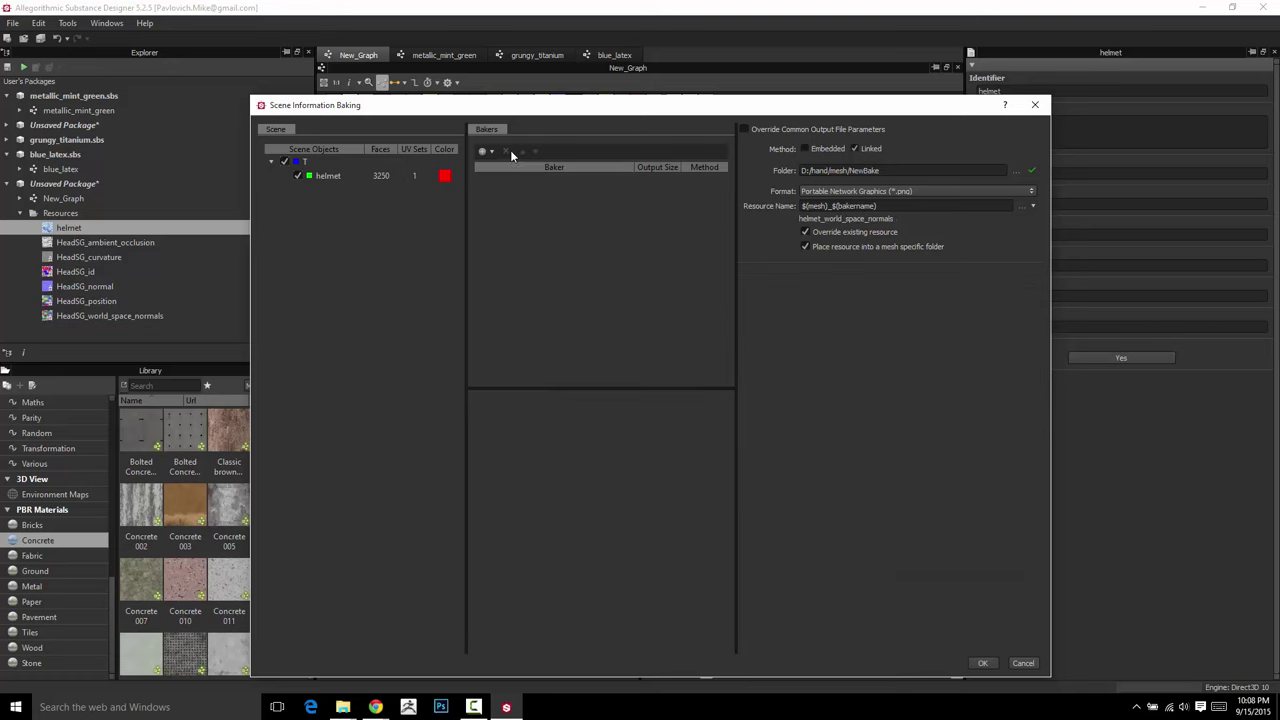
# Add a Thickness Map from Mesh baker and check the resource and file sources for its high definition mesh
pyautogui.click(487, 150)
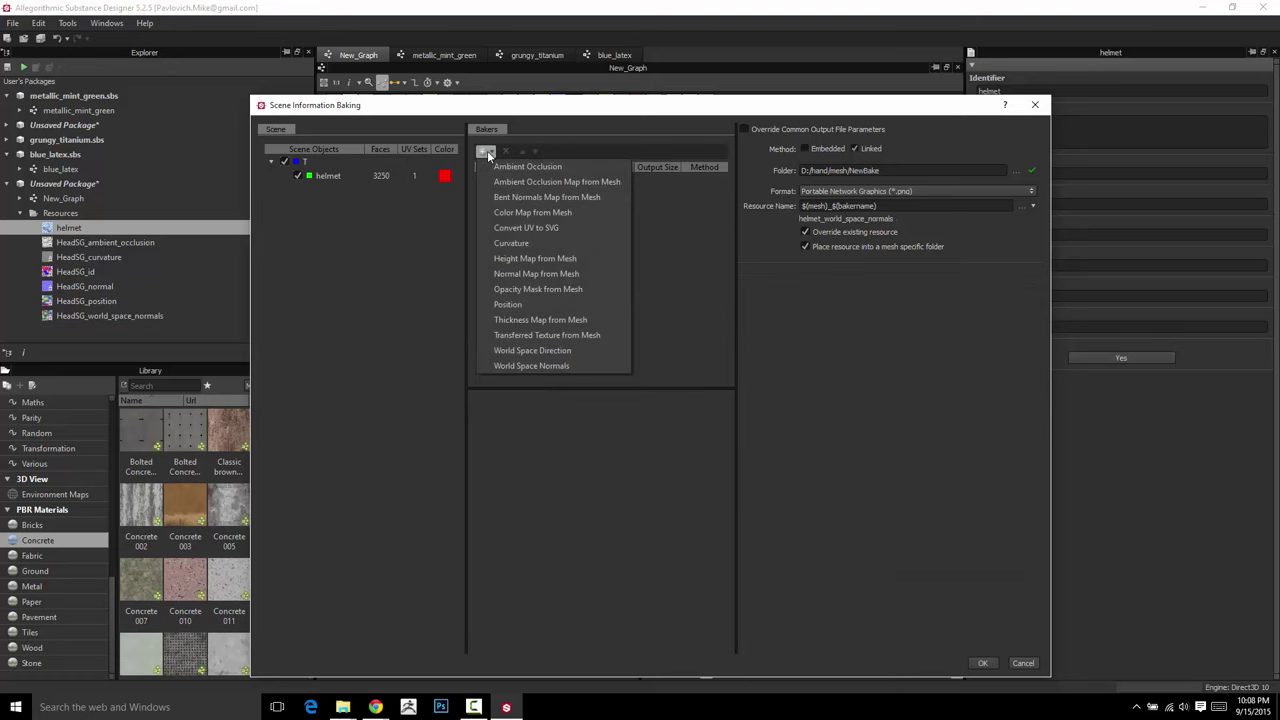
pyautogui.click(511, 320)
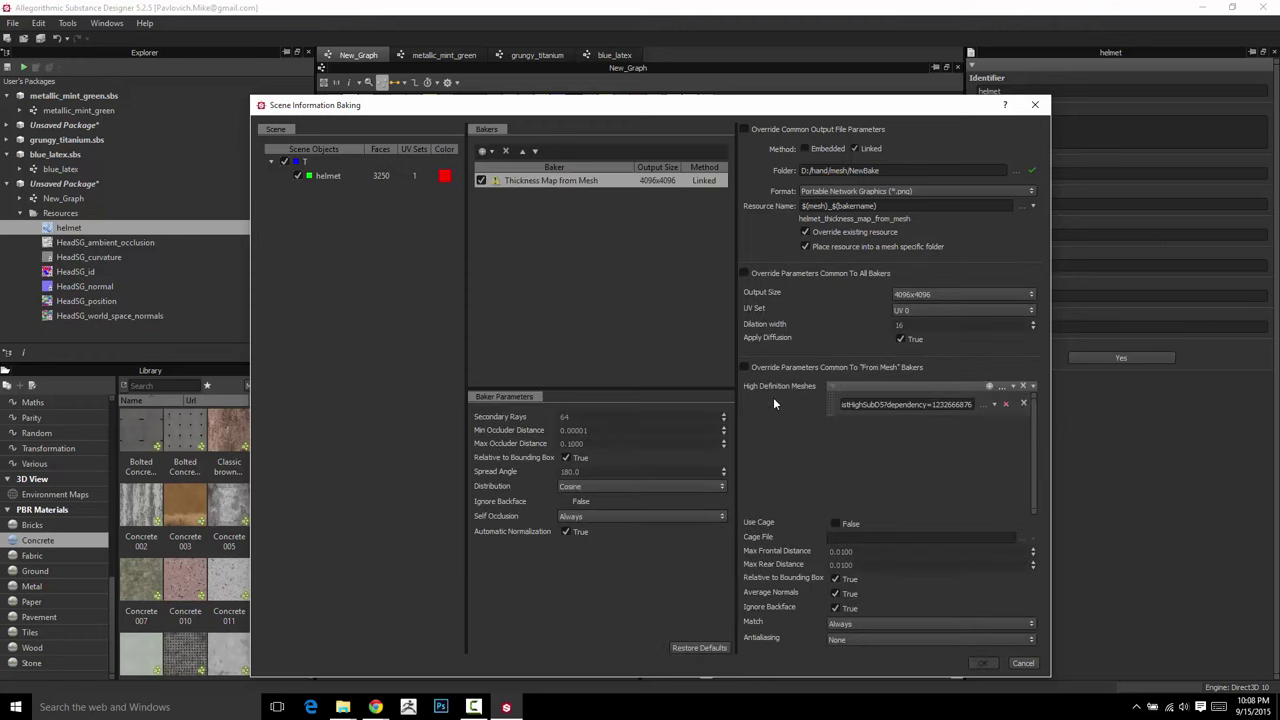
pyautogui.click(995, 405)
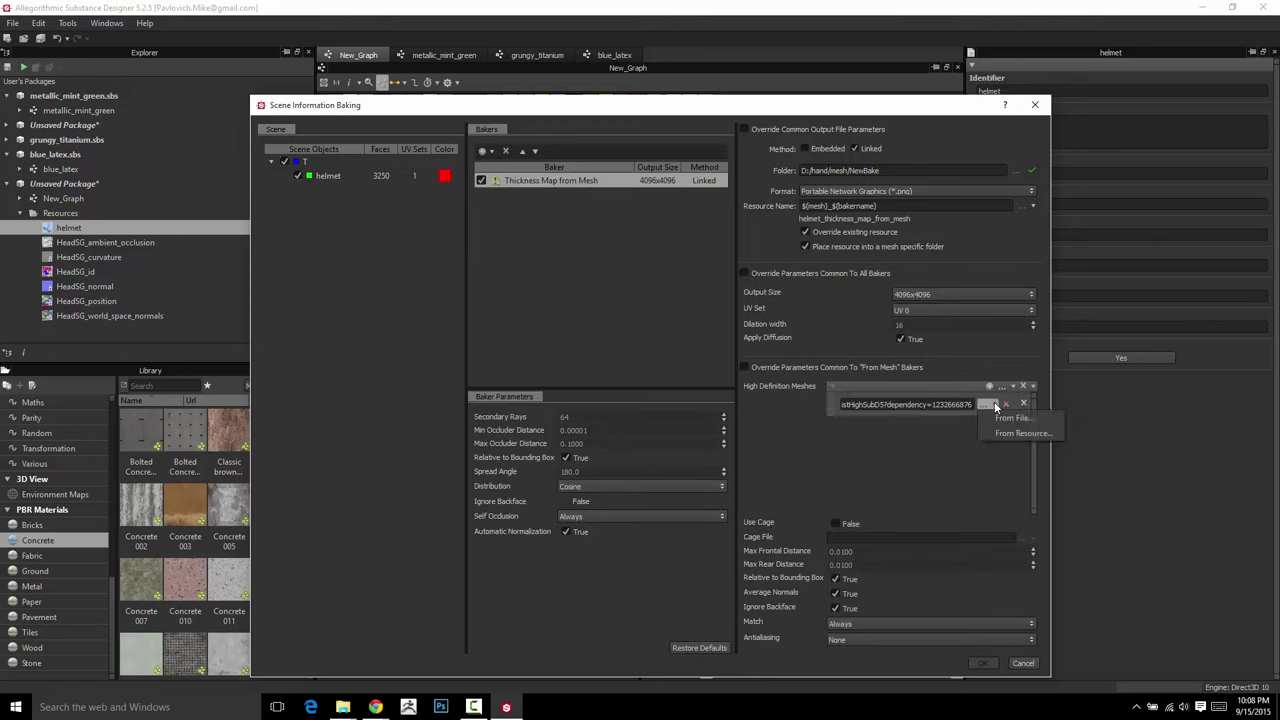
pyautogui.click(898, 449)
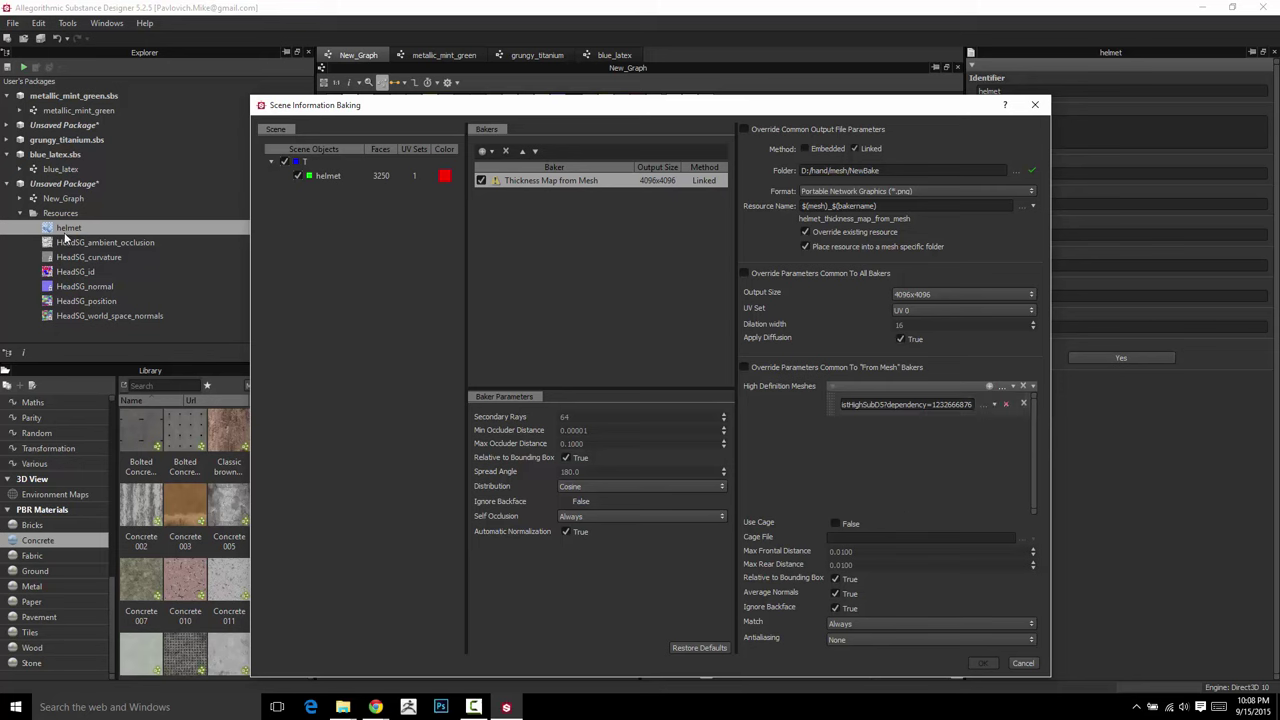
pyautogui.click(990, 405)
pyautogui.click(1018, 431)
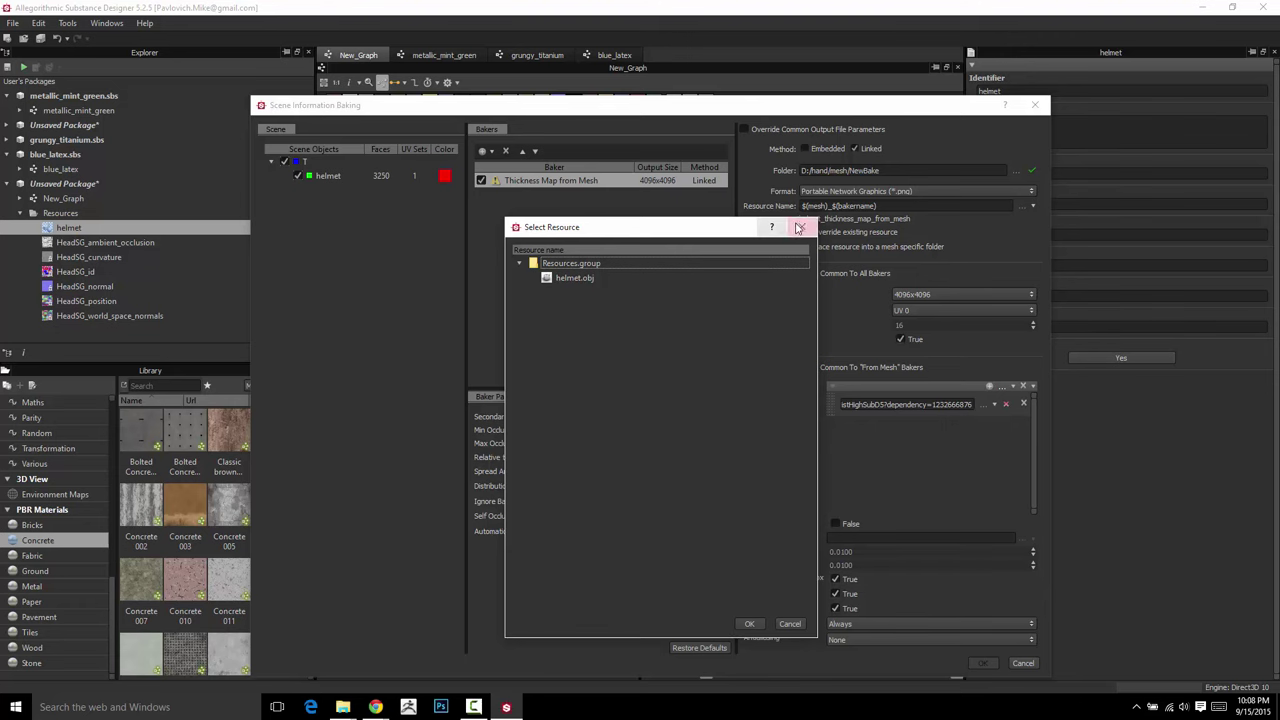
pyautogui.click(800, 228)
pyautogui.click(990, 404)
pyautogui.click(1007, 418)
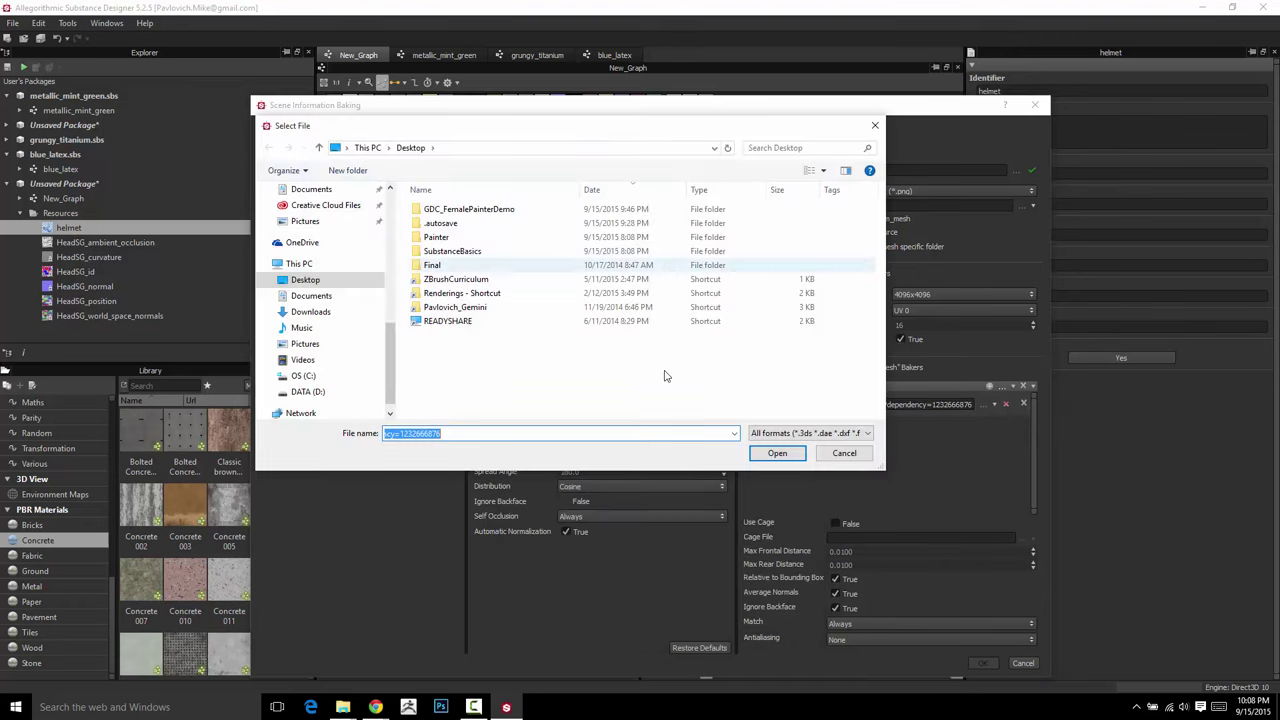
pyautogui.click(846, 452)
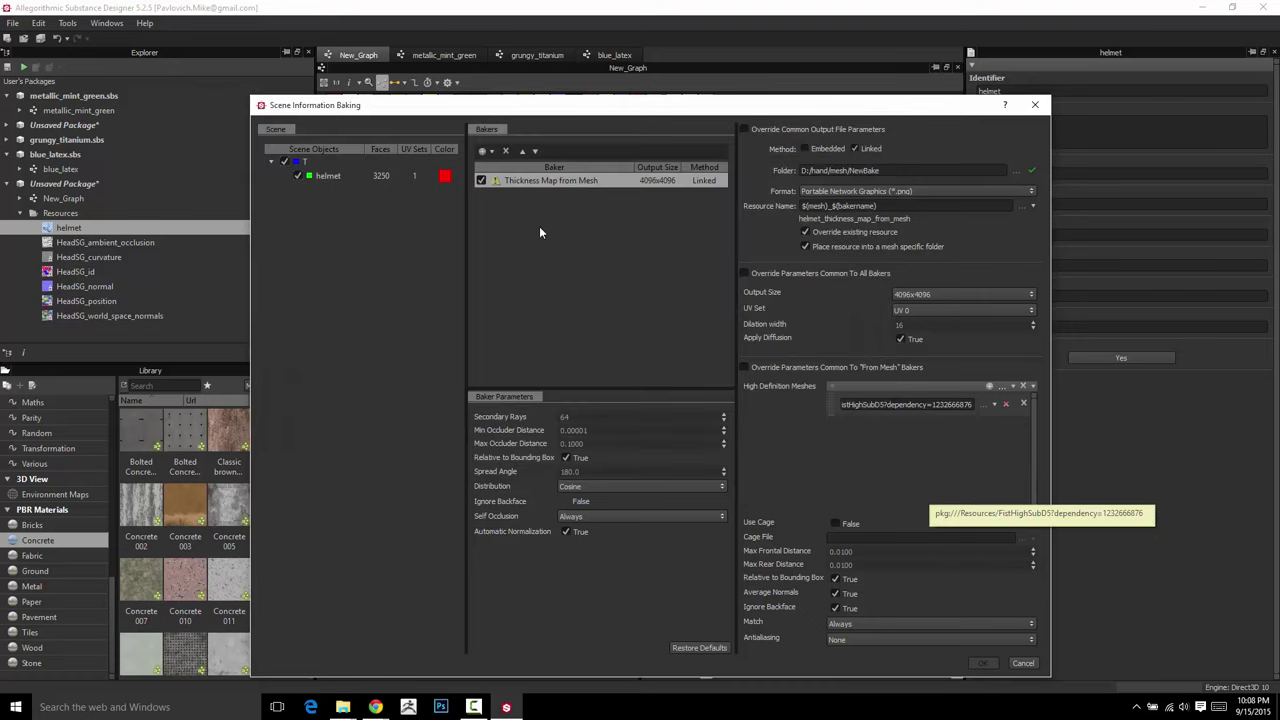
# Replace the Thickness Map from Mesh baker with a Normal Map from Mesh baker
pyautogui.click(484, 151)
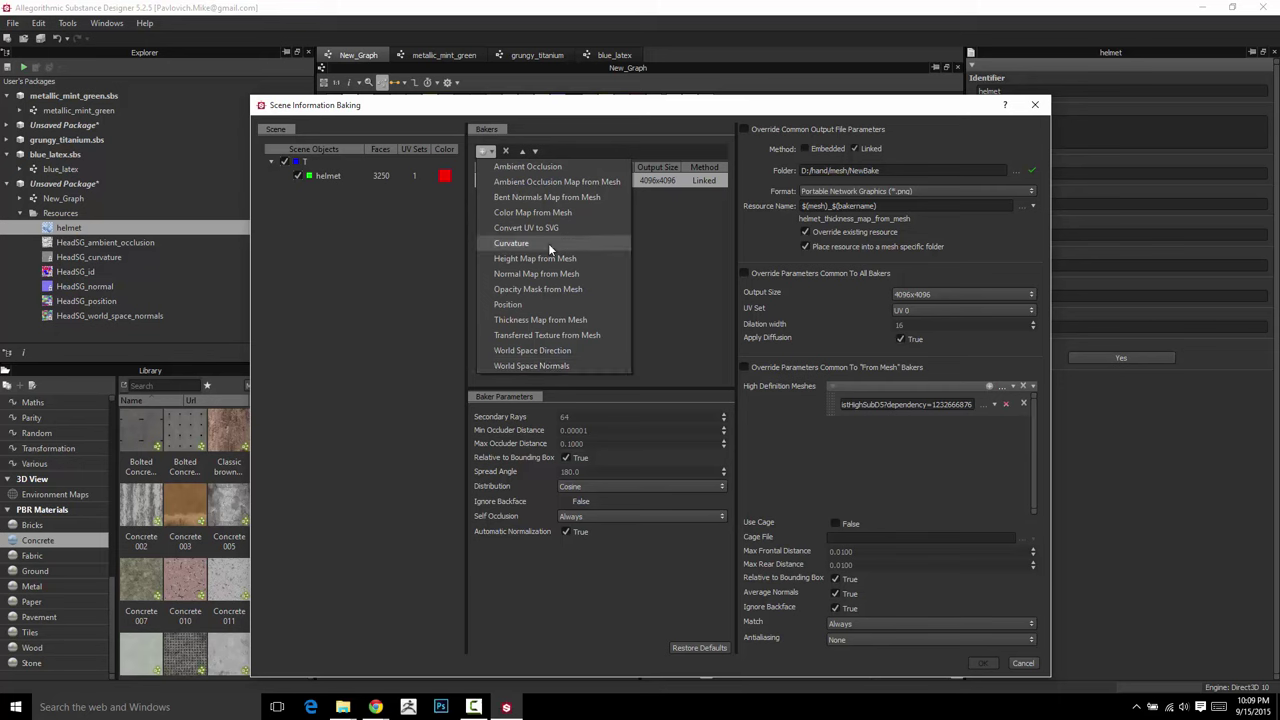
pyautogui.click(680, 222)
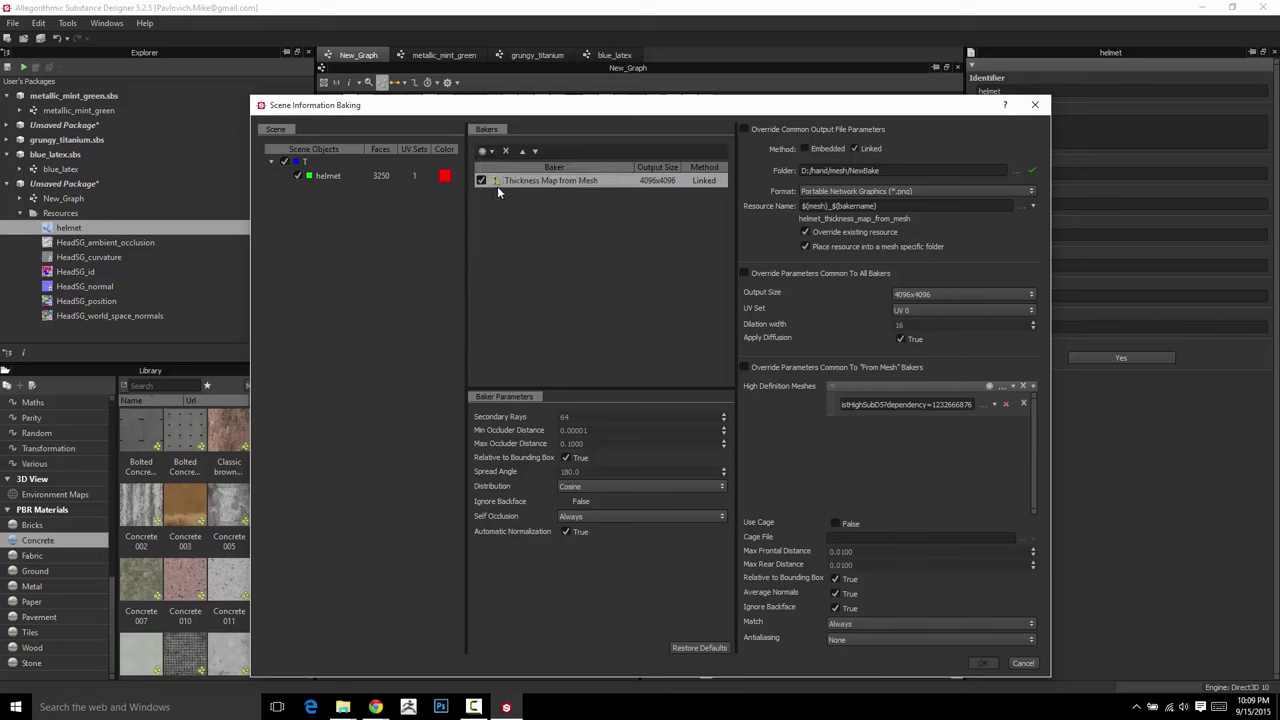
pyautogui.click(508, 152)
pyautogui.click(485, 151)
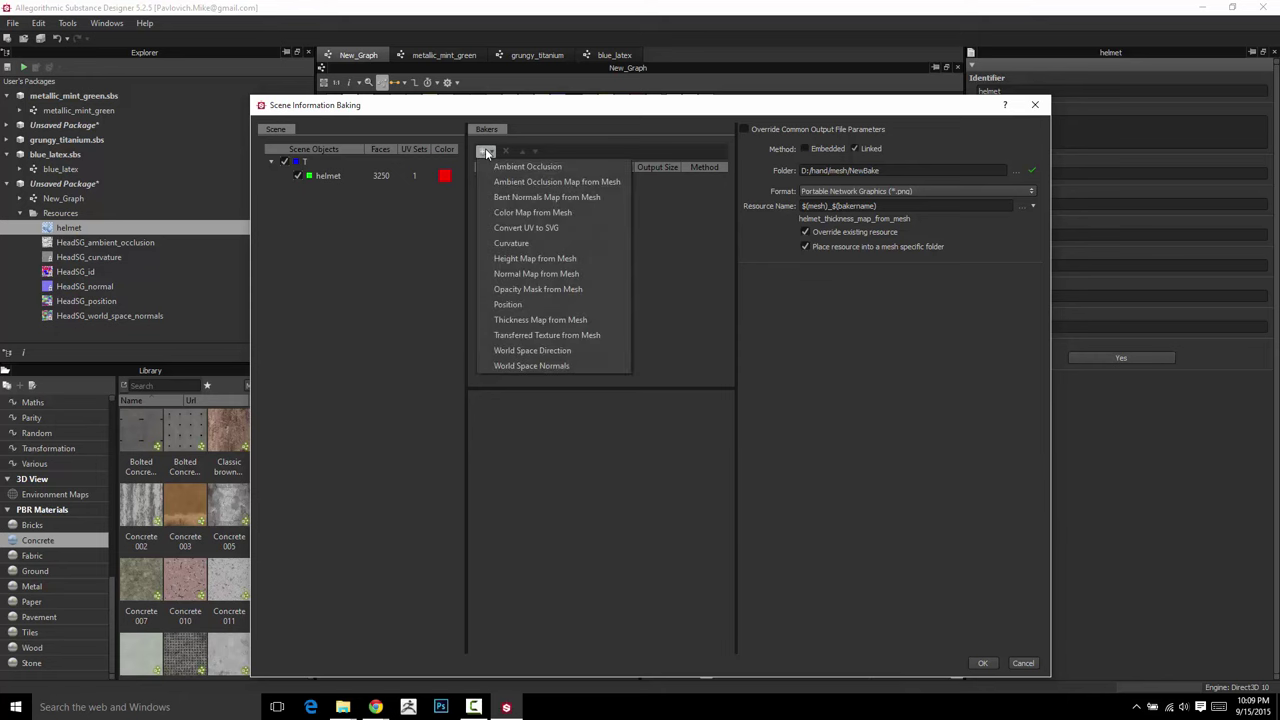
pyautogui.click(530, 274)
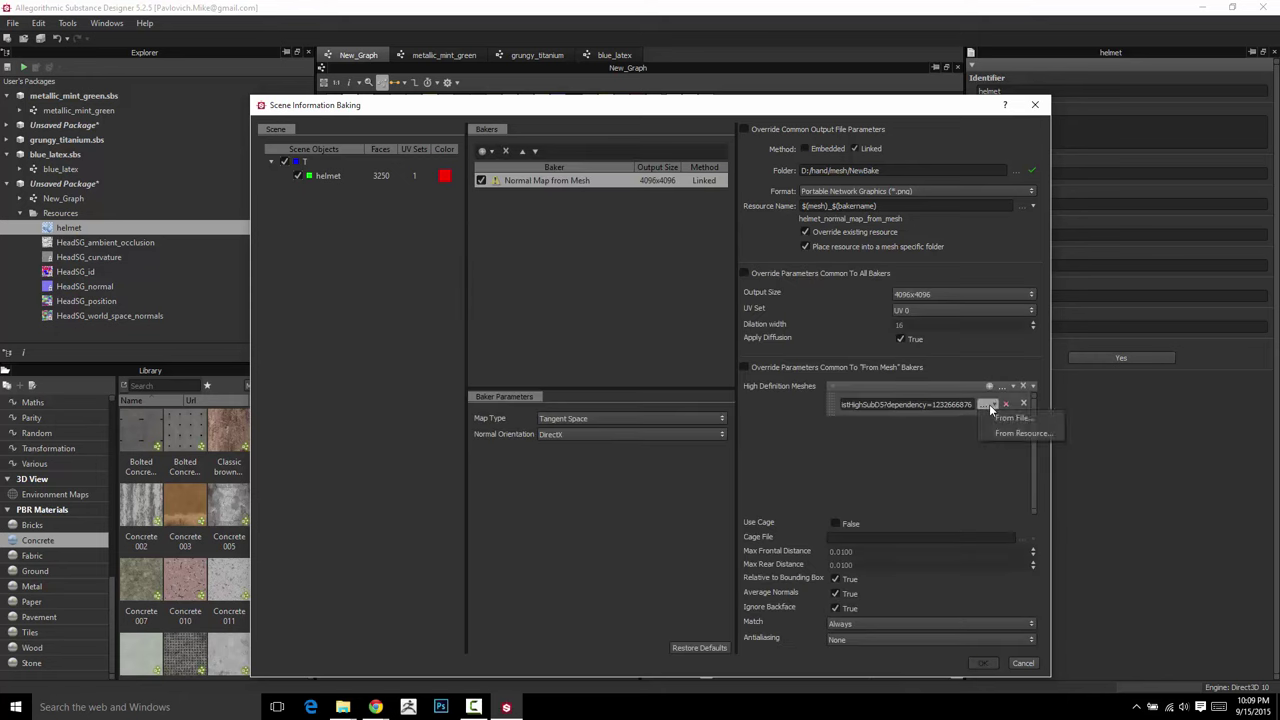
pyautogui.click(202, 256)
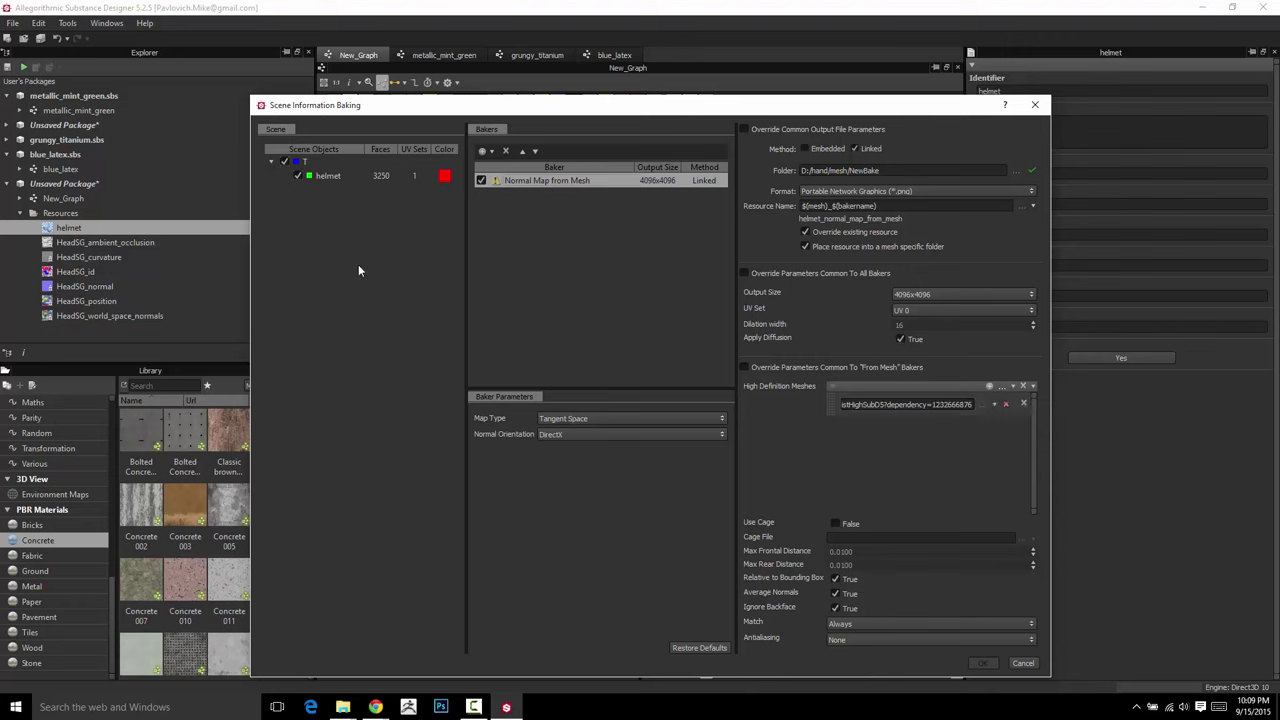
# Add an Ambient Occlusion baker and use the previous Normal Map from Mesh baker as its normal map
pyautogui.click(485, 151)
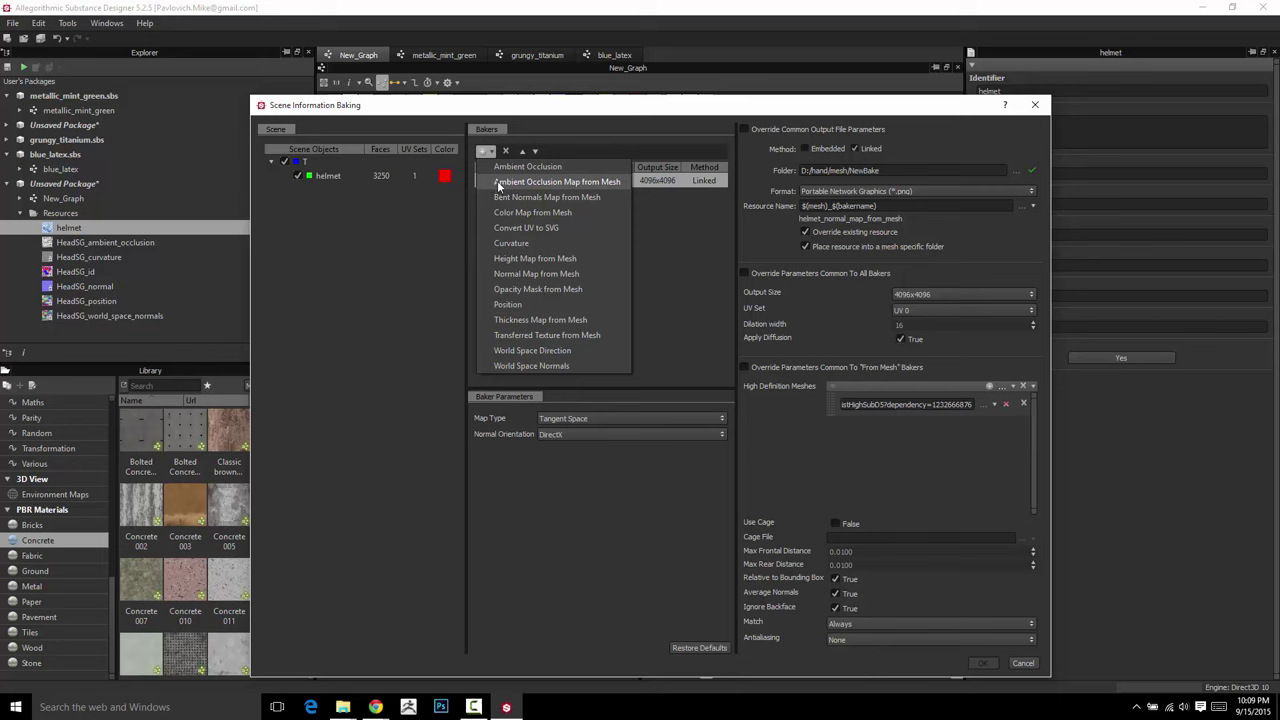
pyautogui.click(514, 169)
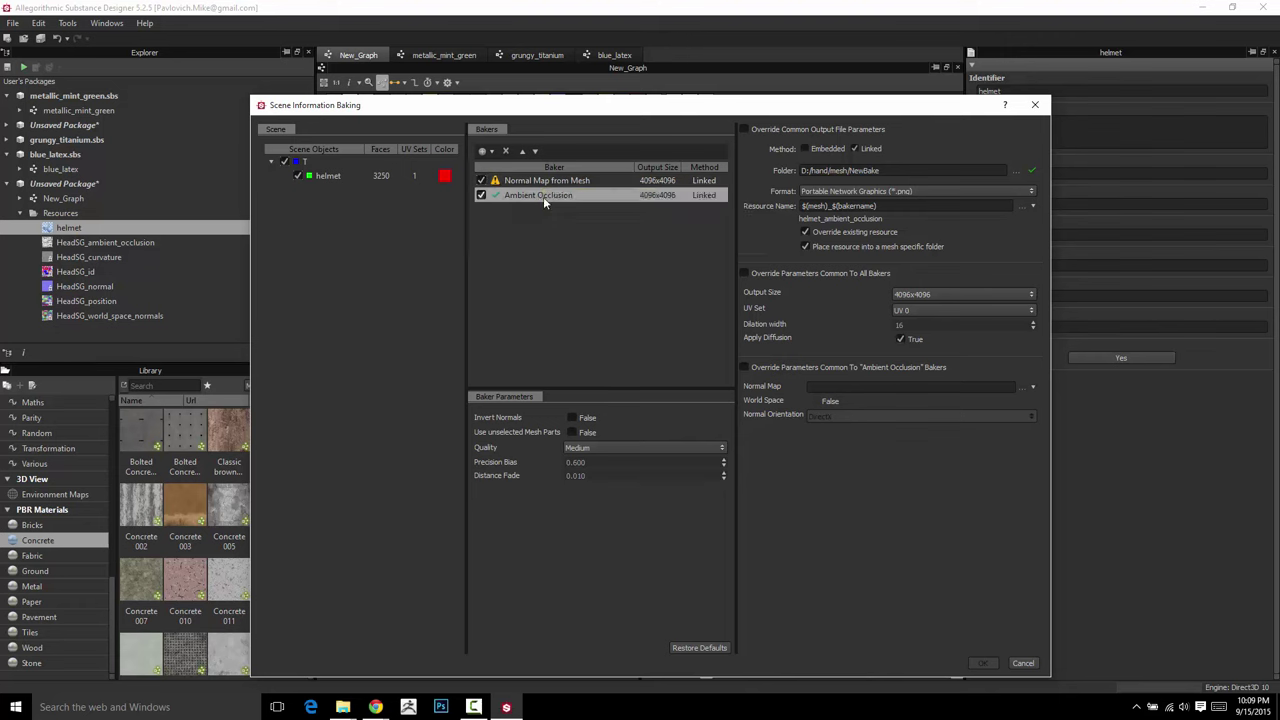
pyautogui.click(1025, 387)
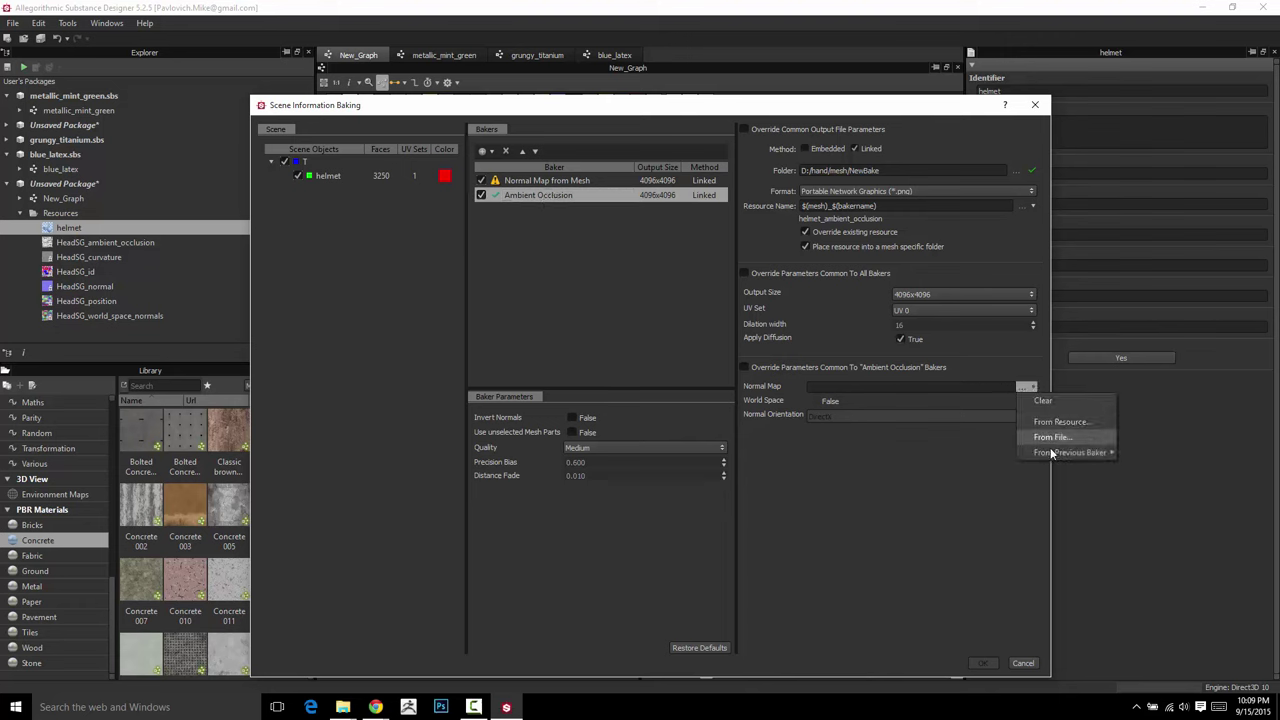
pyautogui.moveTo(1051, 455)
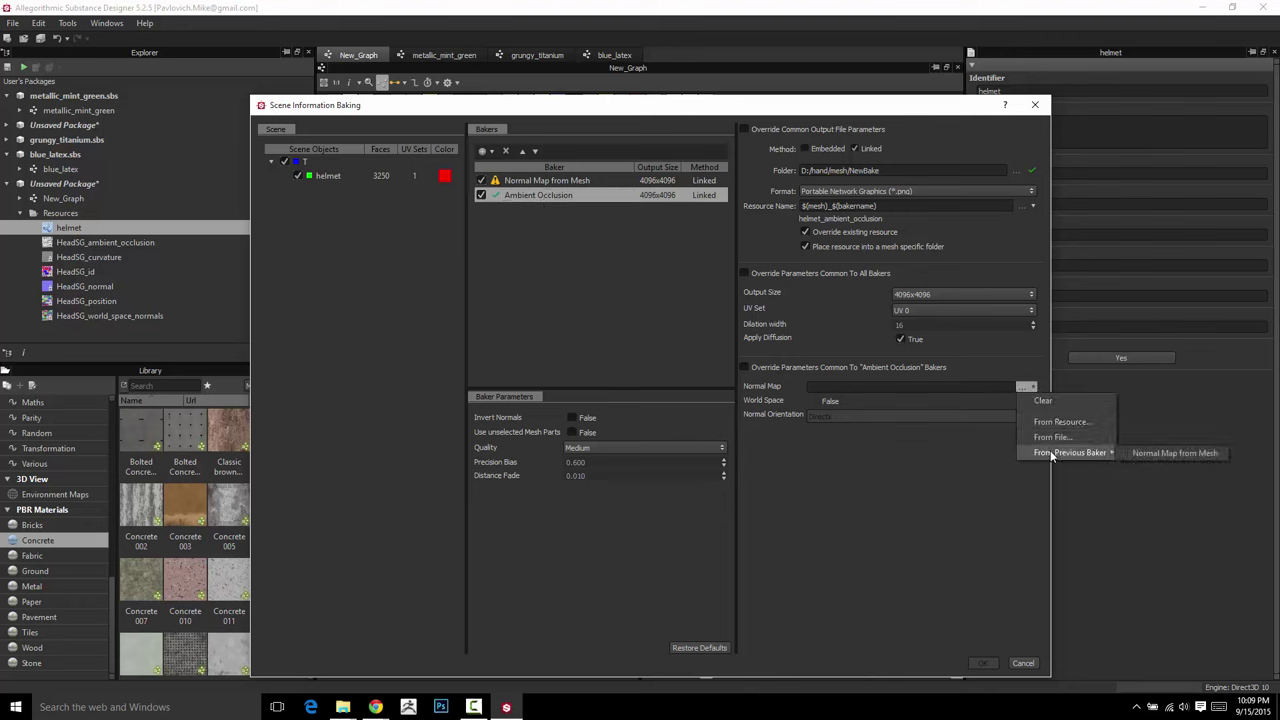
pyautogui.click(1185, 456)
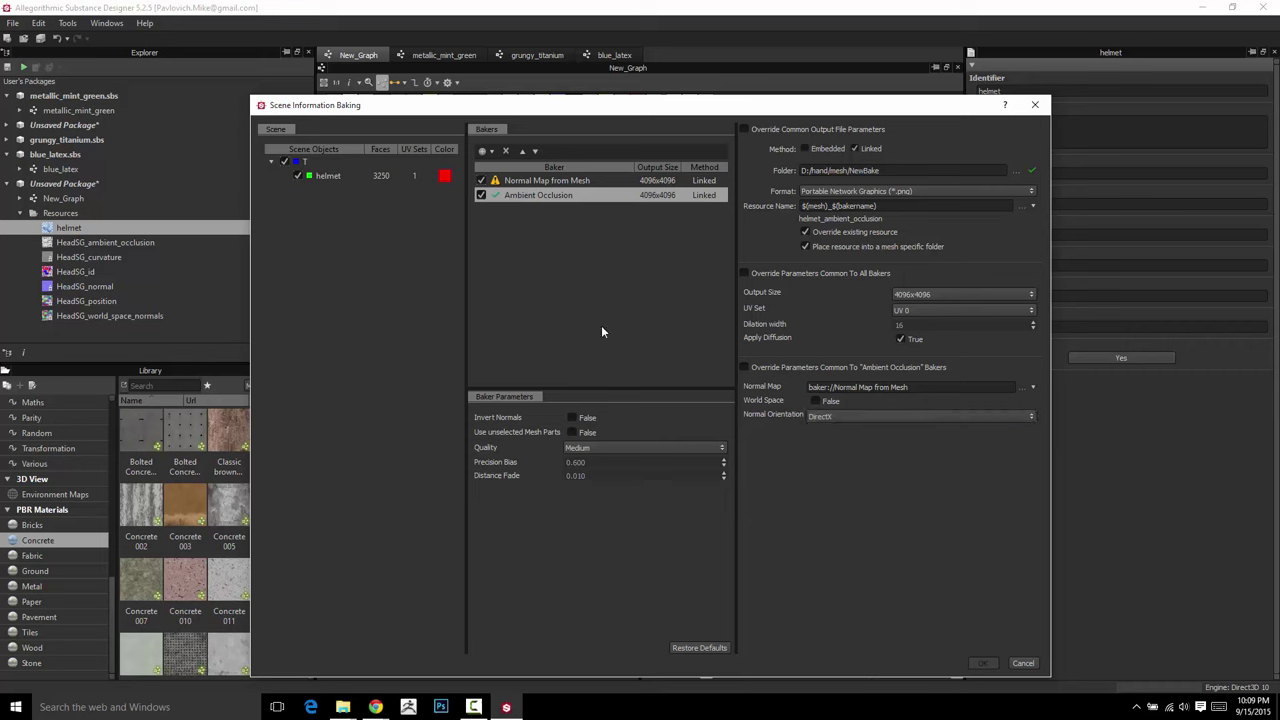
# Add a Curvature baker and check the previous-baker choices for its normal map
pyautogui.click(486, 151)
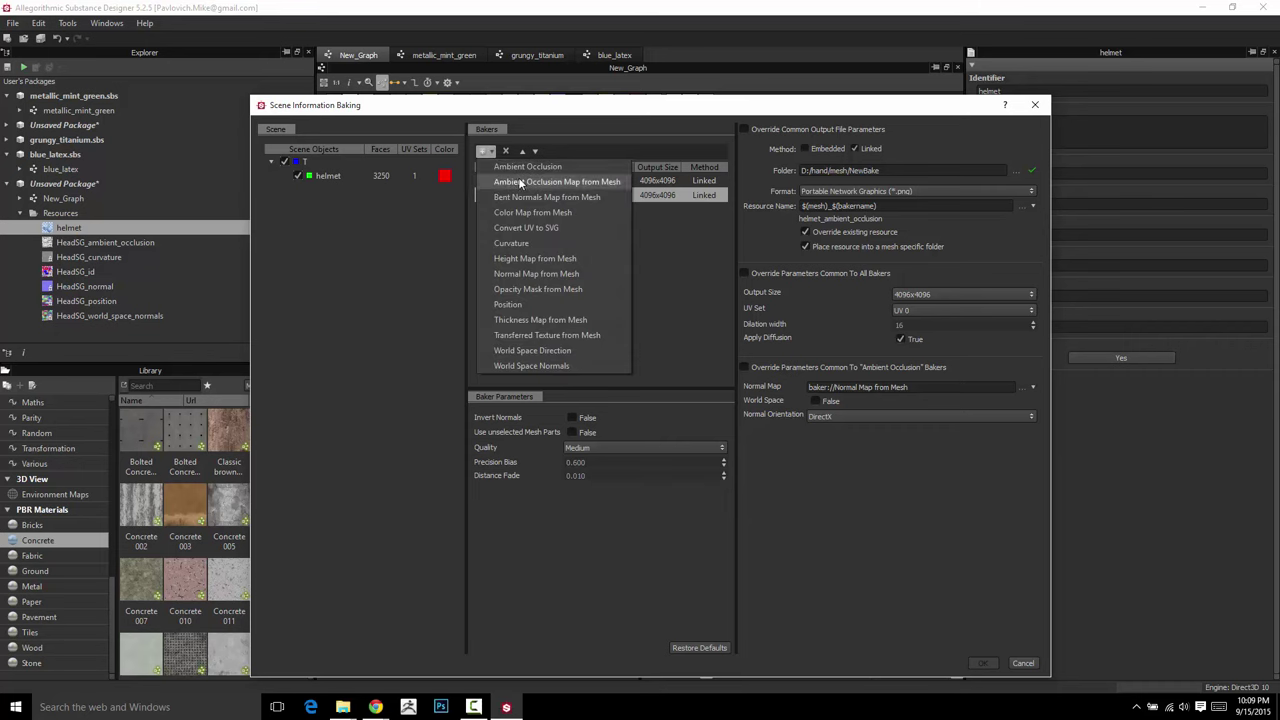
pyautogui.click(514, 242)
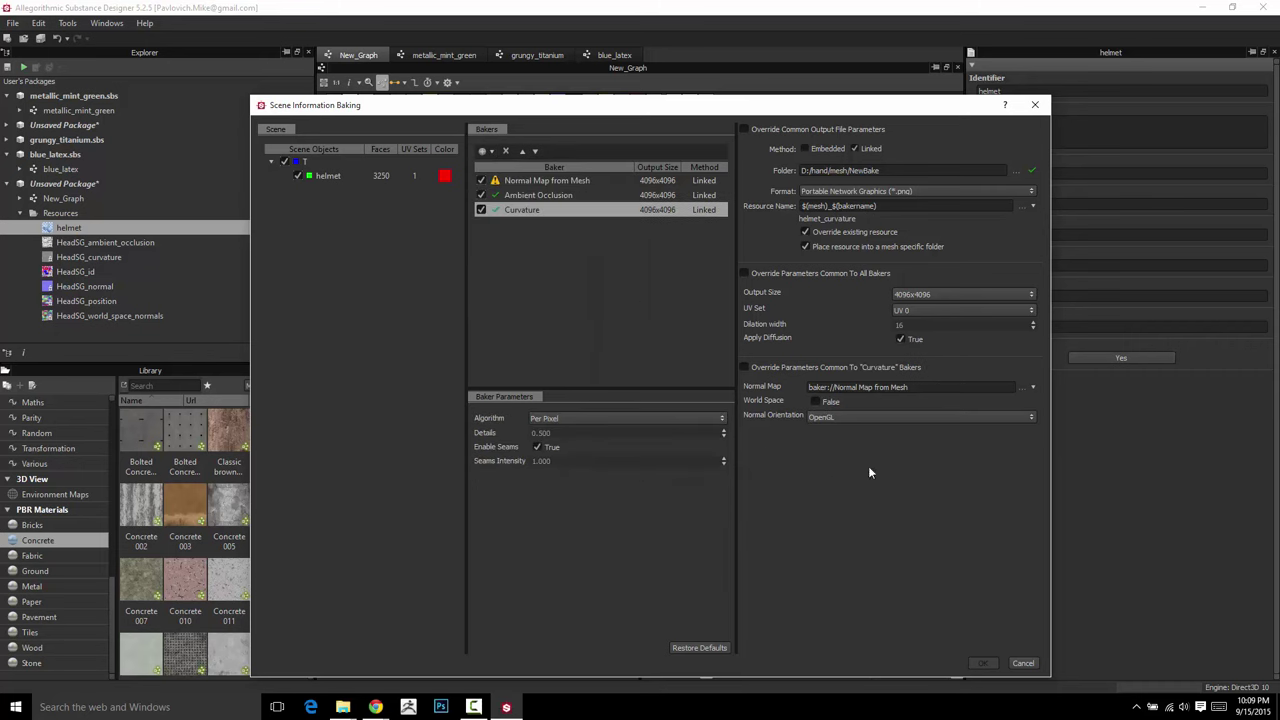
pyautogui.click(1024, 389)
pyautogui.moveTo(1047, 453)
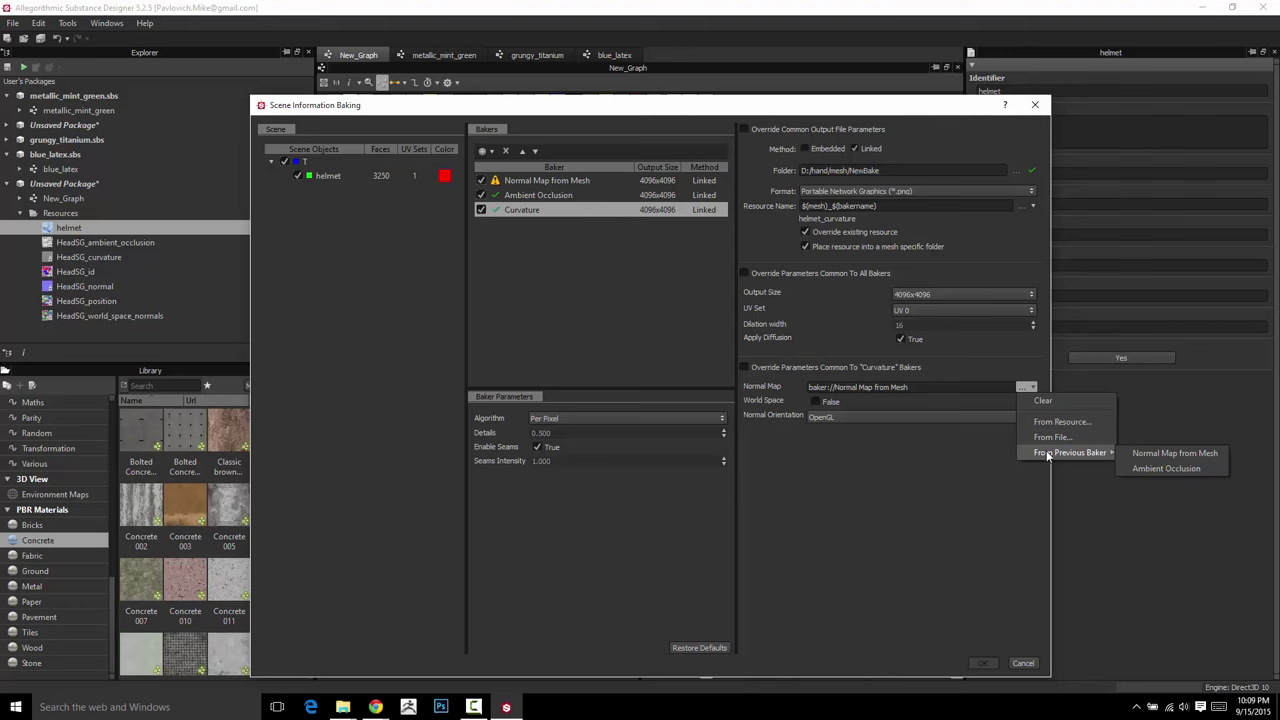
pyautogui.click(910, 390)
# Compare the normal orientation settings of the Curvature and Normal Map from Mesh bakers
pyautogui.click(840, 416)
pyautogui.click(840, 416)
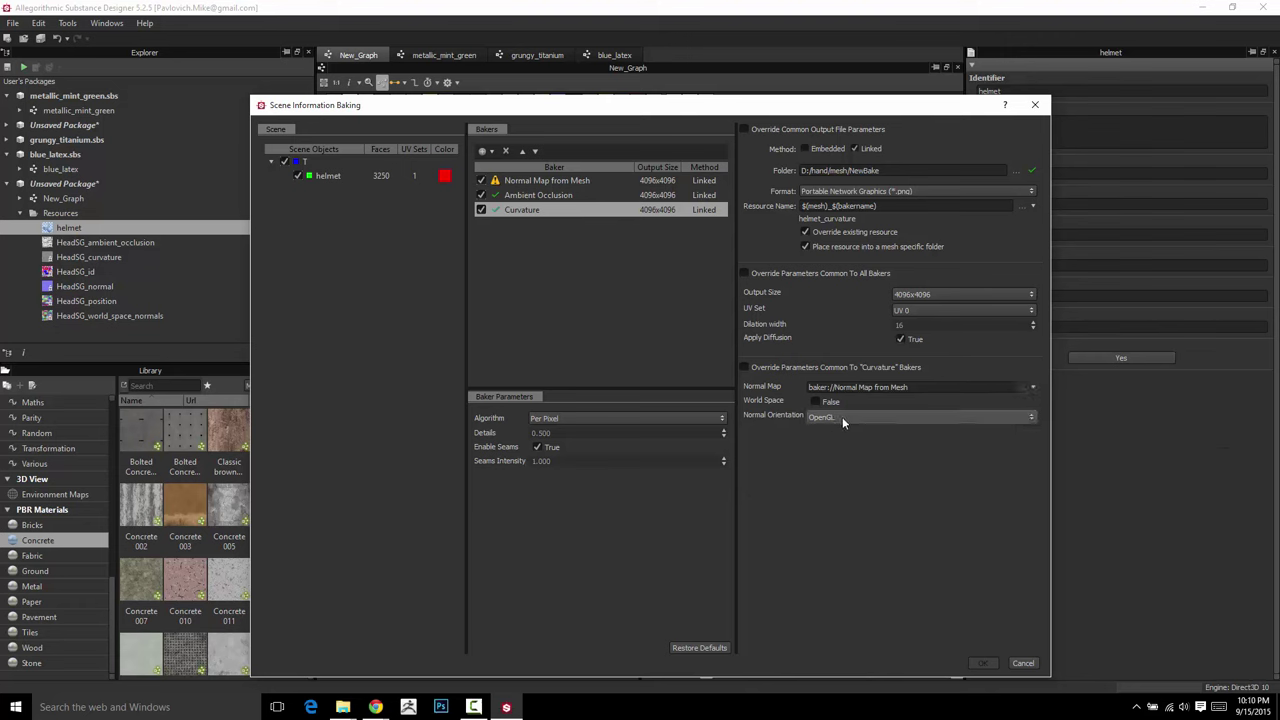
pyautogui.click(560, 180)
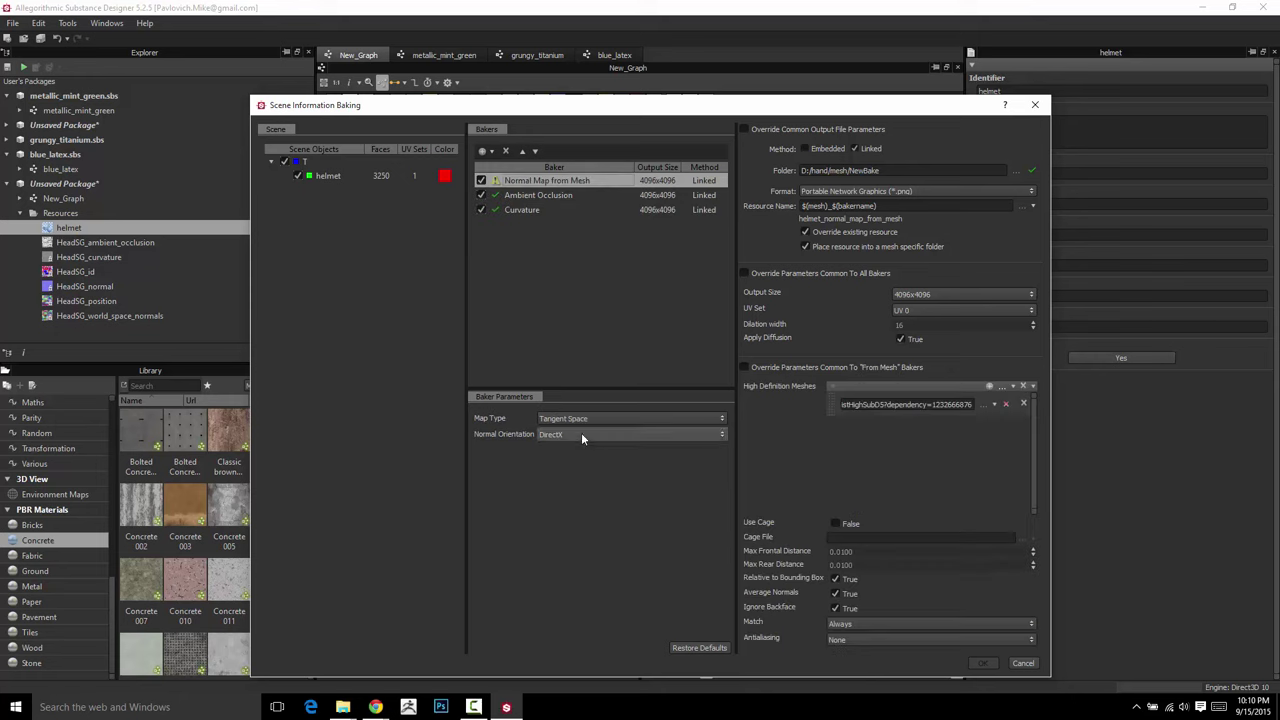
pyautogui.click(530, 211)
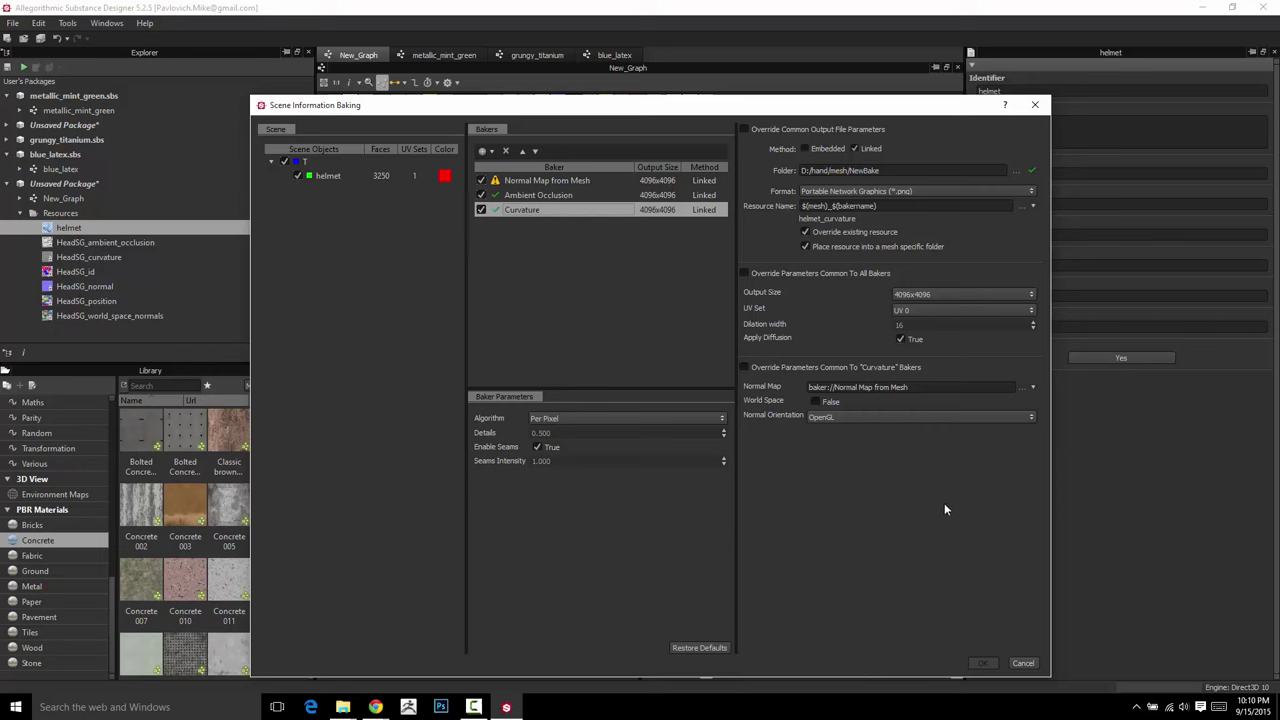
# Add a Position baker with BSphere normalization and its mode kept at All Axis
pyautogui.click(485, 151)
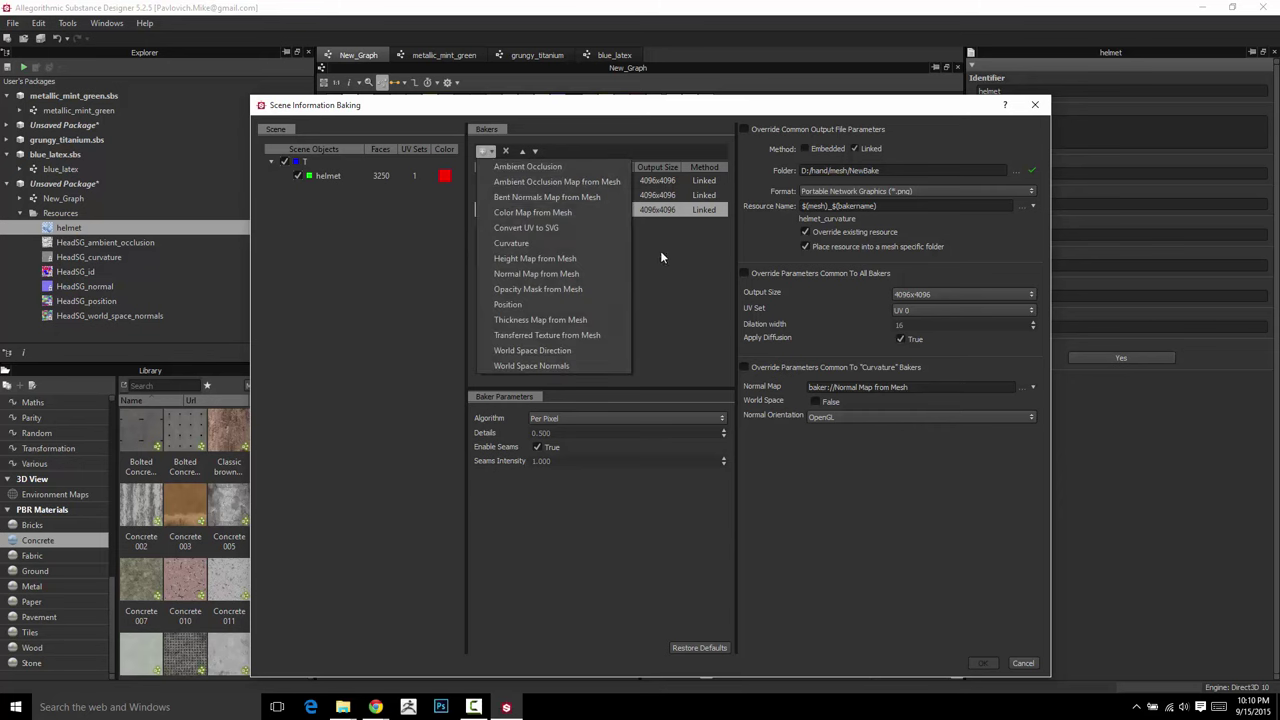
pyautogui.click(533, 304)
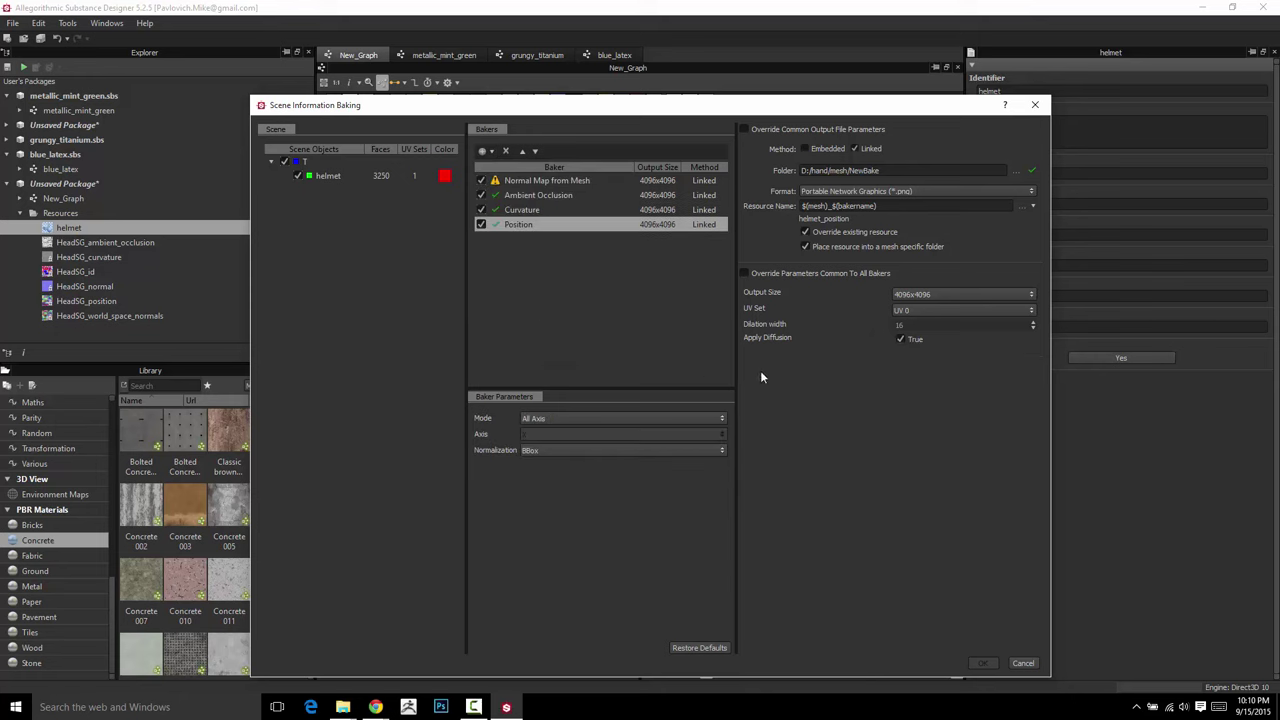
pyautogui.click(710, 451)
pyautogui.click(702, 470)
pyautogui.click(716, 419)
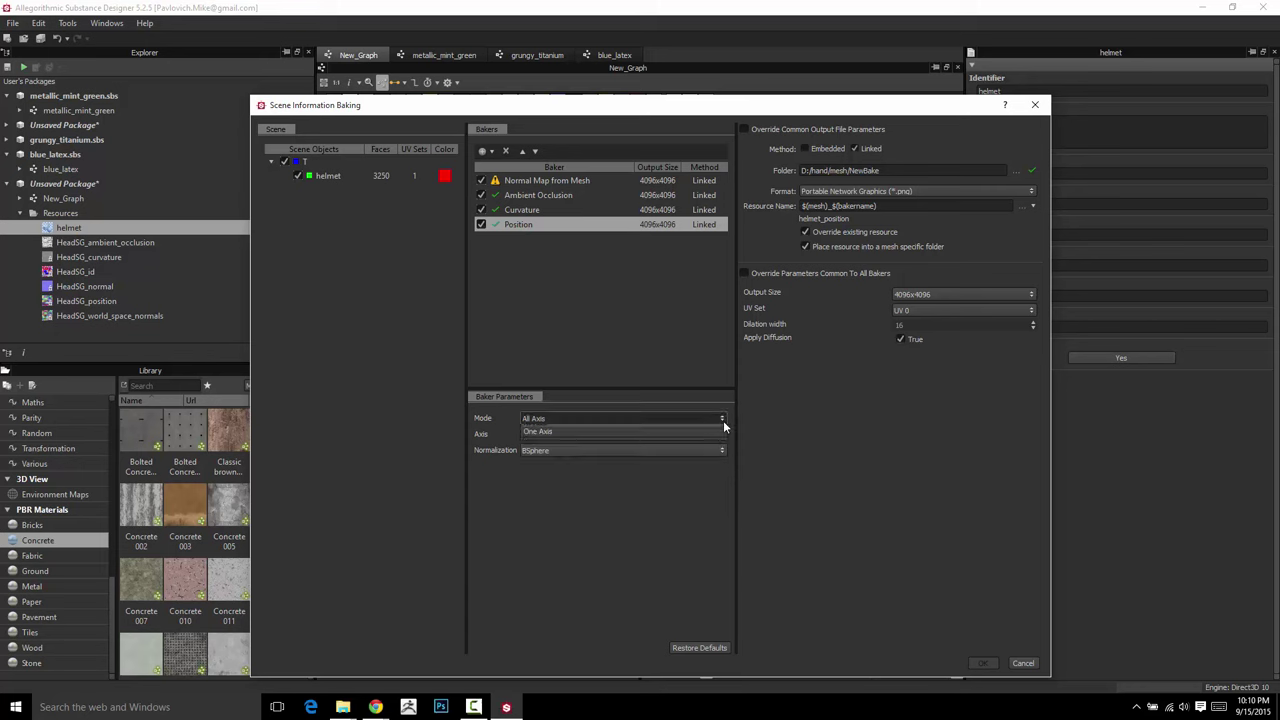
pyautogui.click(716, 421)
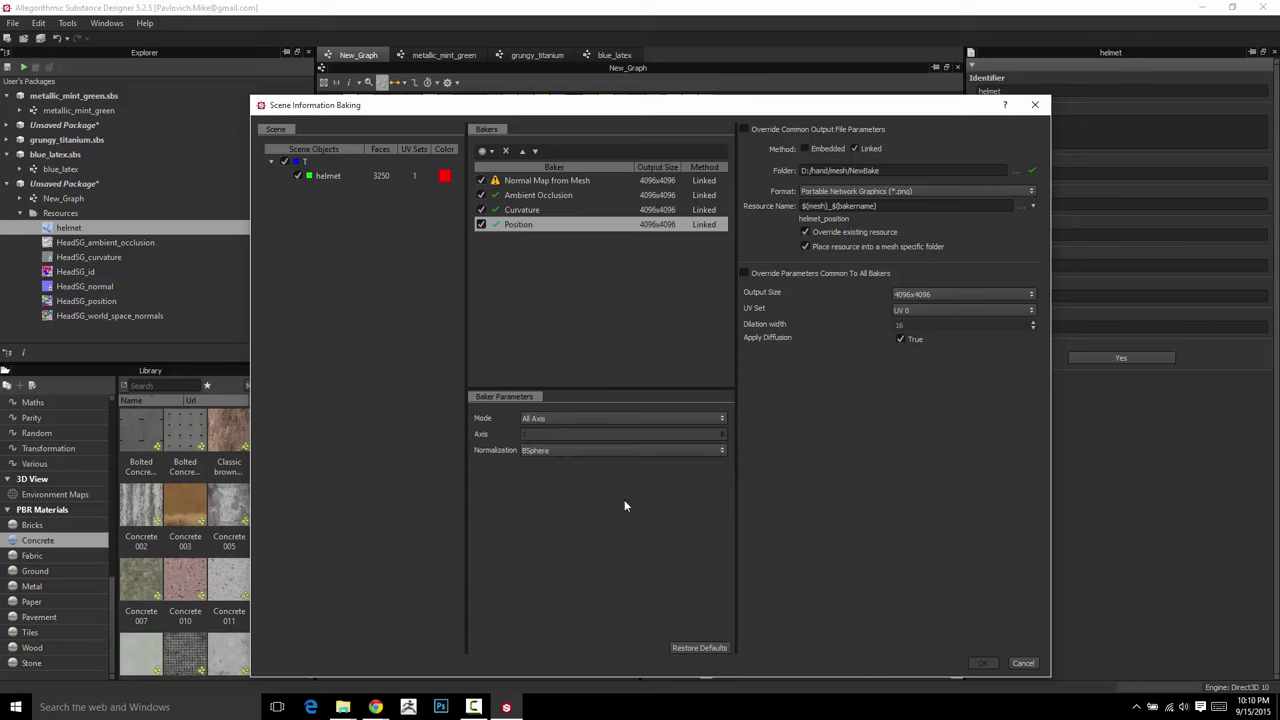
pyautogui.click(604, 419)
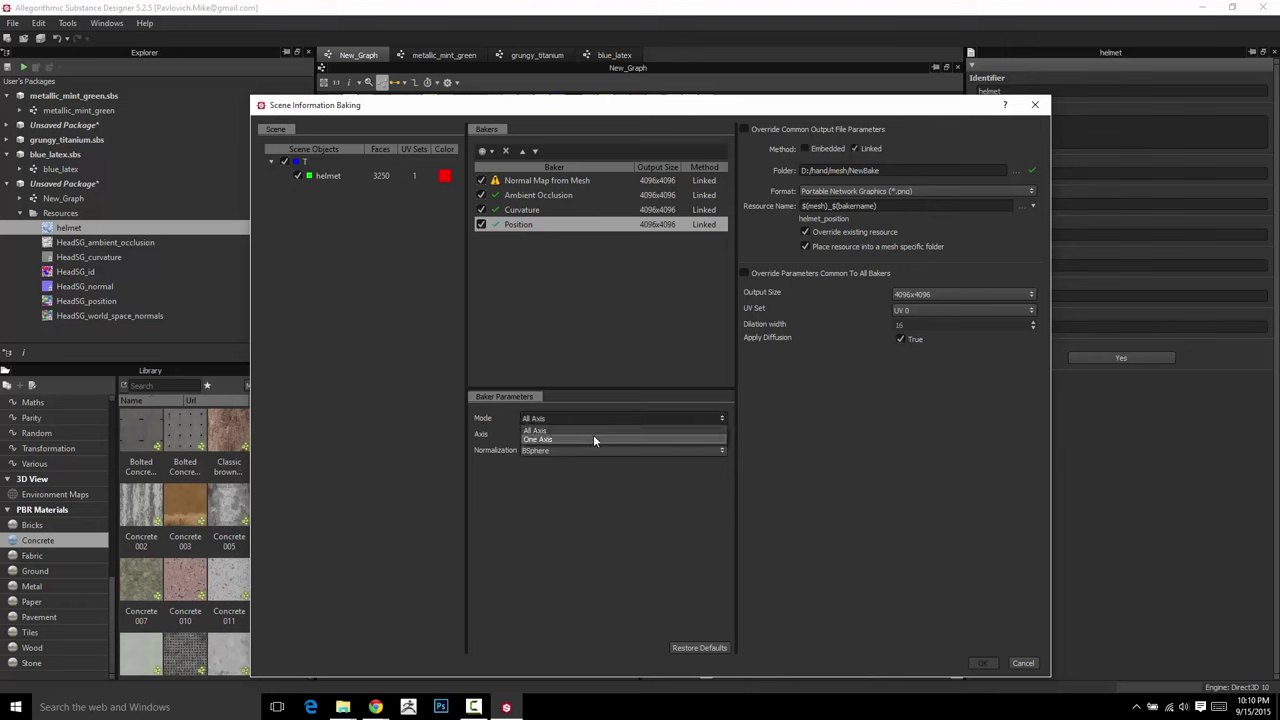
pyautogui.click(594, 432)
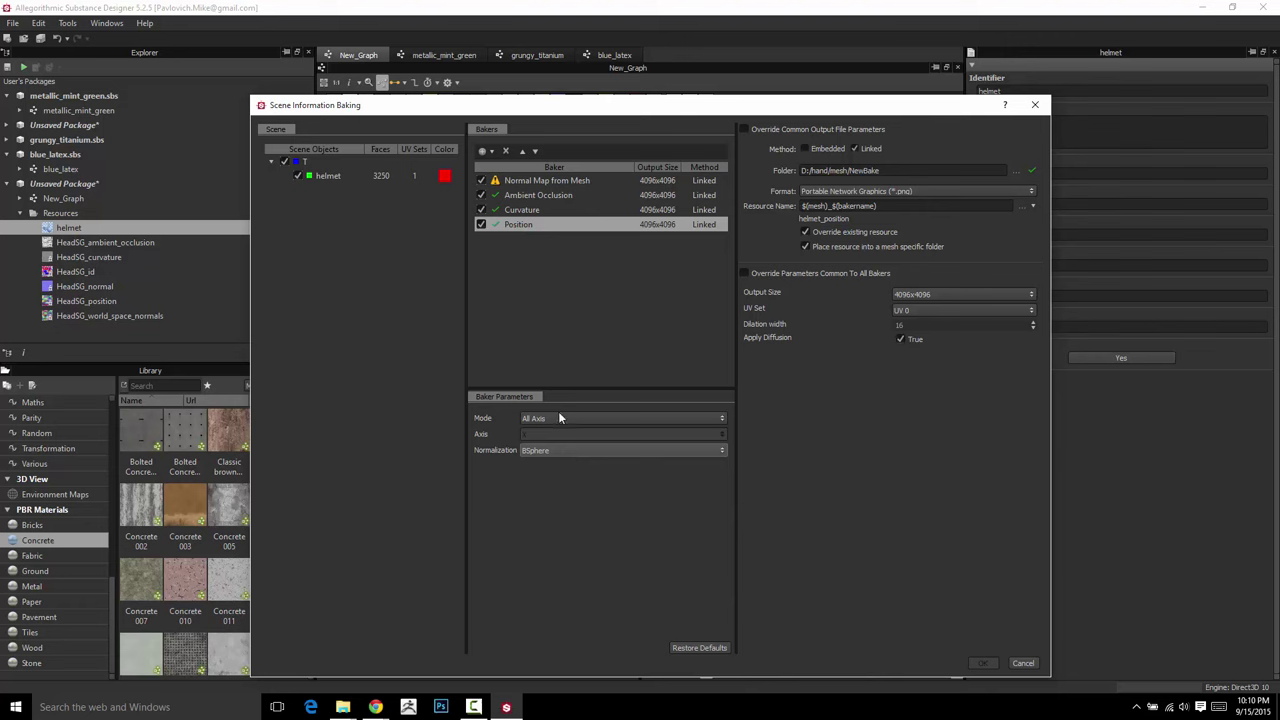
# Review the Position baker's output size, folder and resource name variables, and close the baking window without baking
pyautogui.click(966, 292)
pyautogui.click(965, 291)
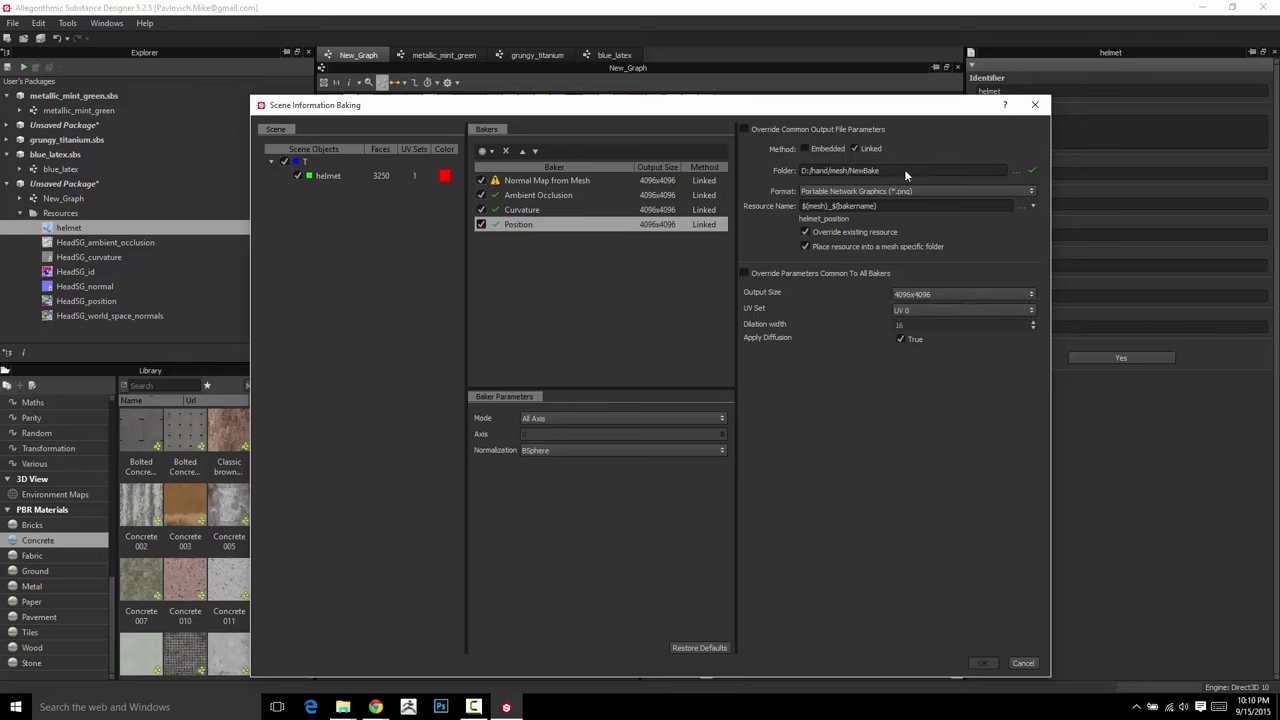
pyautogui.click(1017, 171)
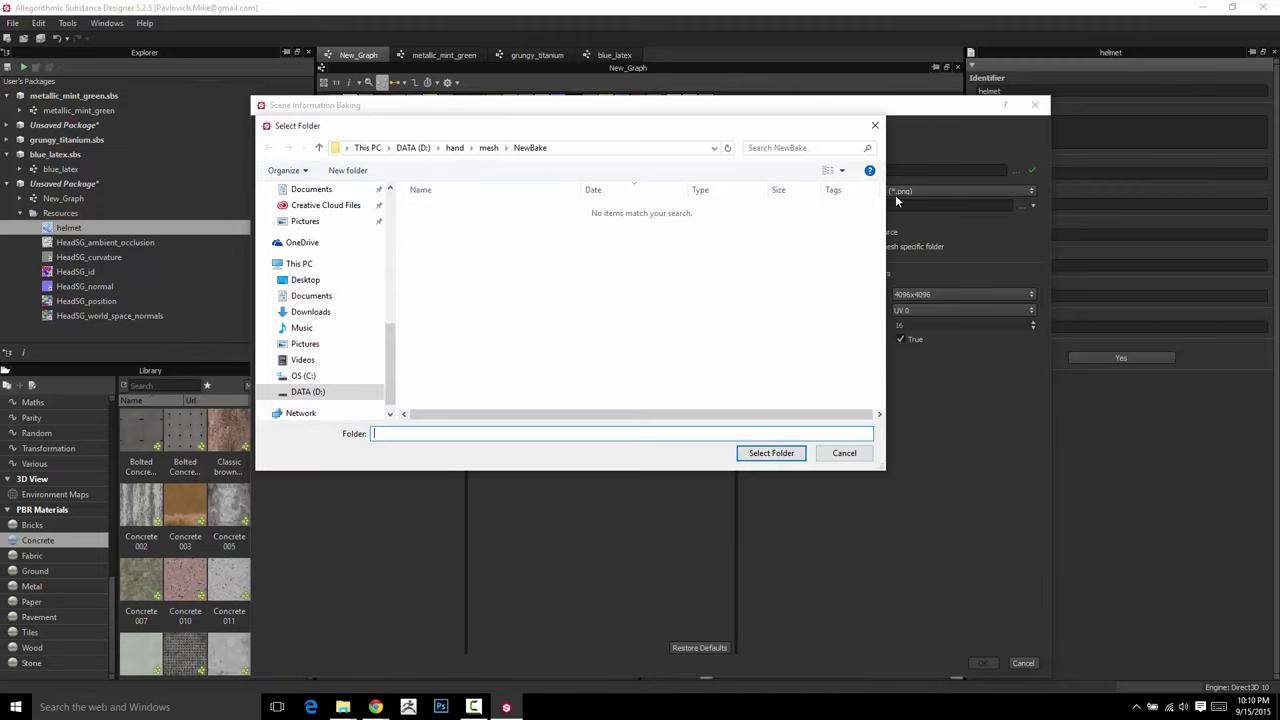
pyautogui.click(866, 453)
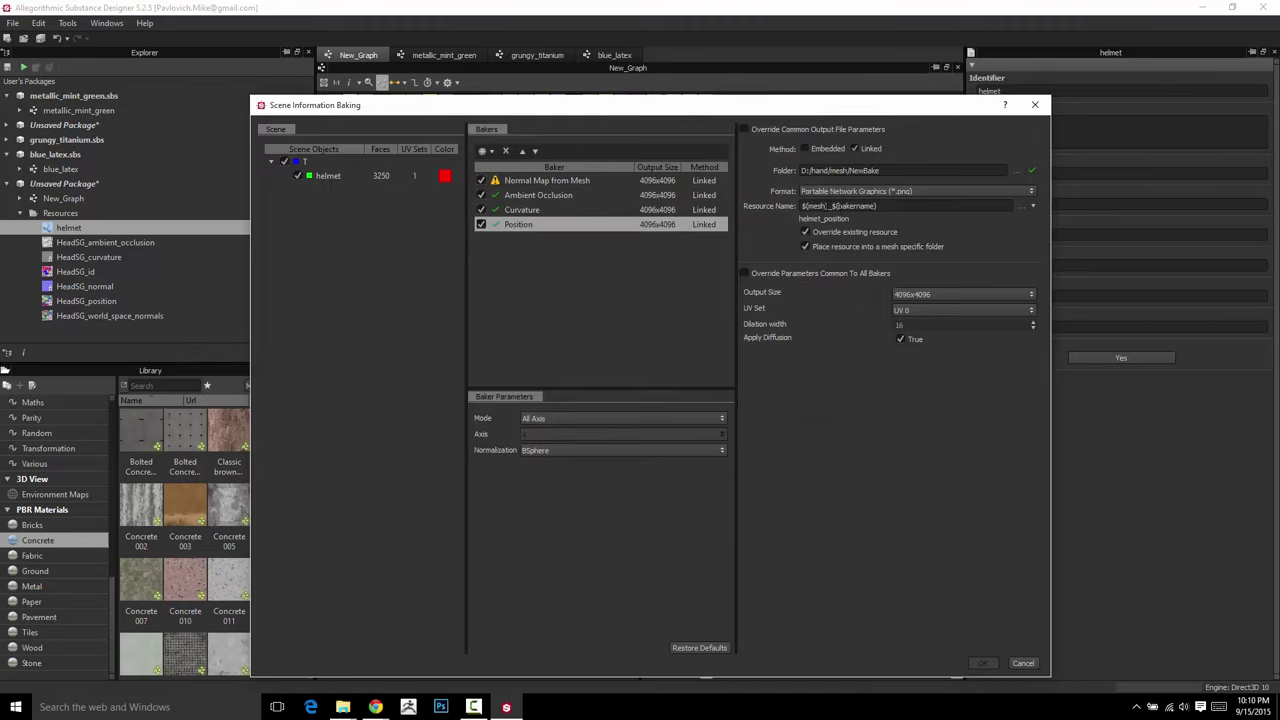
pyautogui.moveTo(801, 206); pyautogui.dragTo(825, 206)
pyautogui.click(1033, 207)
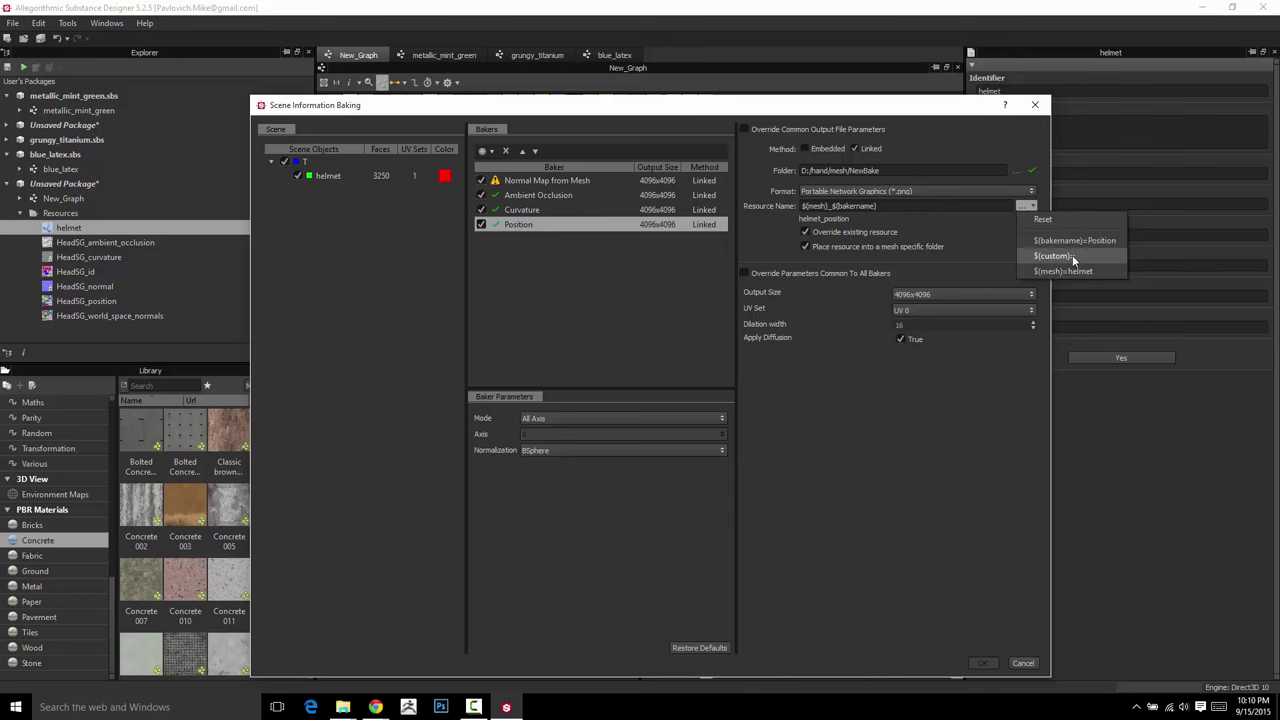
pyautogui.click(894, 209)
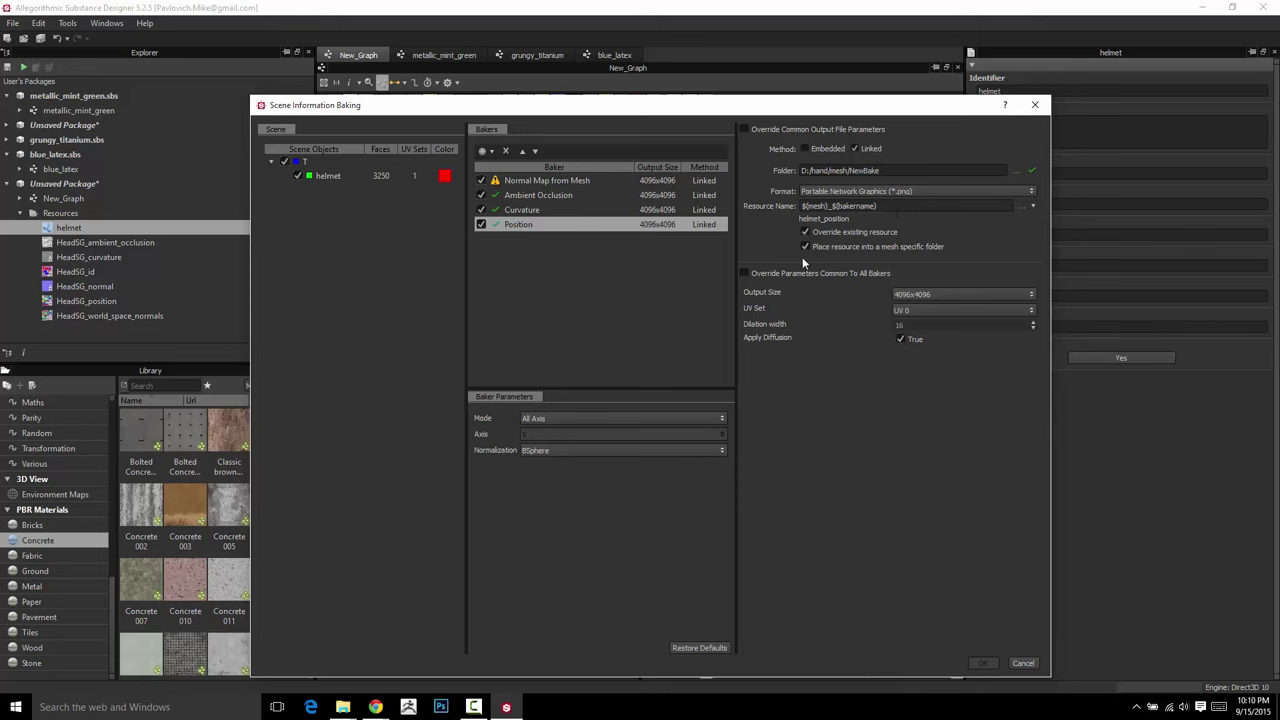
pyautogui.click(1035, 104)
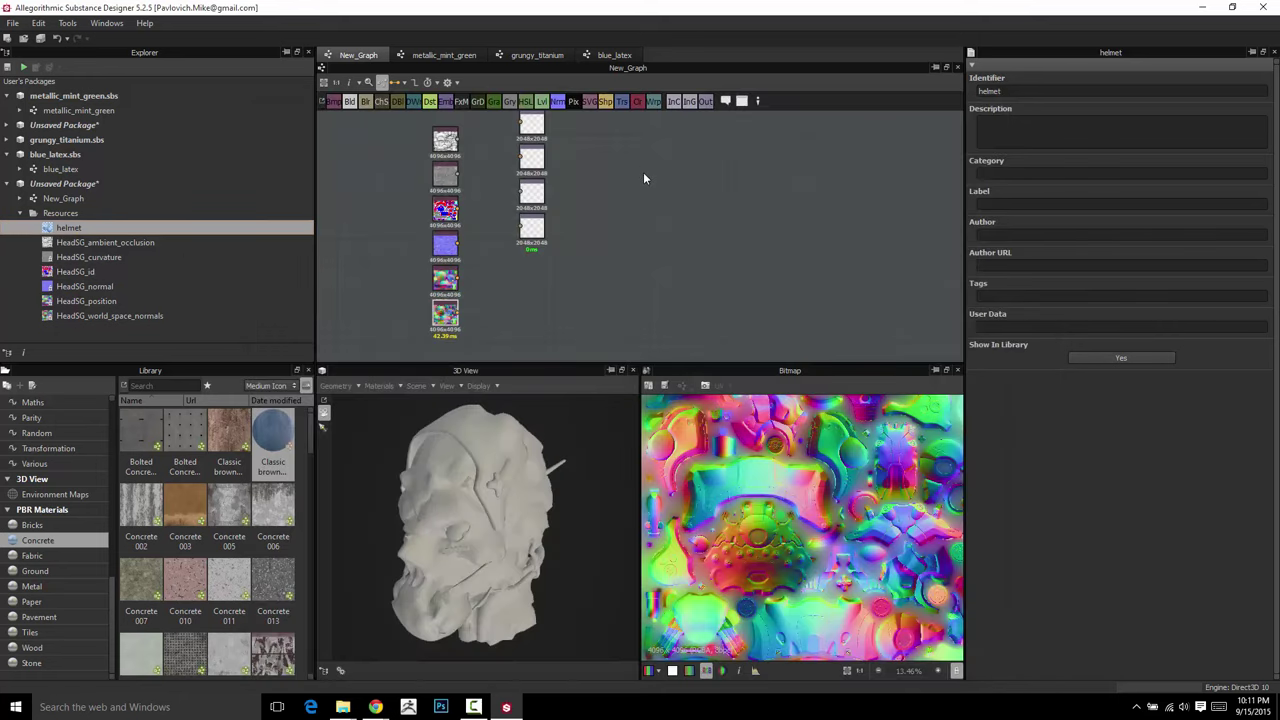
# Find Base Material in the library, connect it to the graph's output nodes and place it just beside them
pyautogui.moveTo(644, 179); pyautogui.dragTo(734, 225, button='middle')
pyautogui.scroll(3, 646, 192)
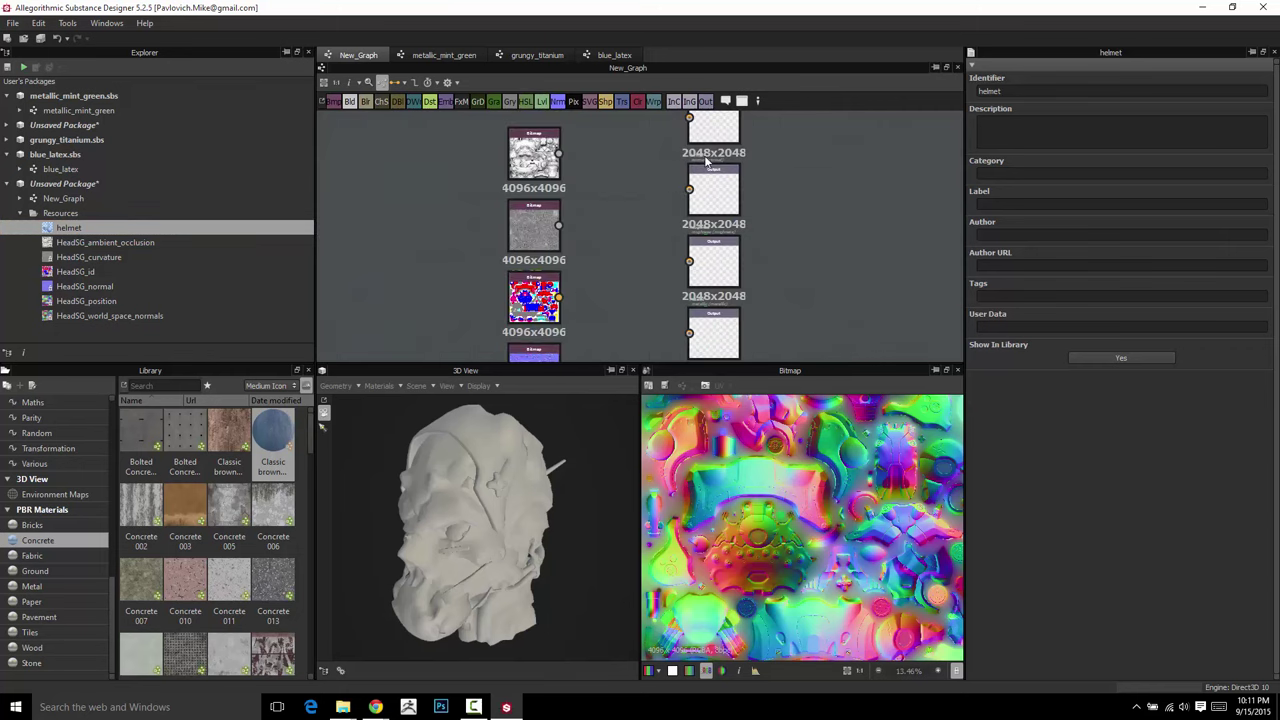
pyautogui.scroll(-3, 641, 206)
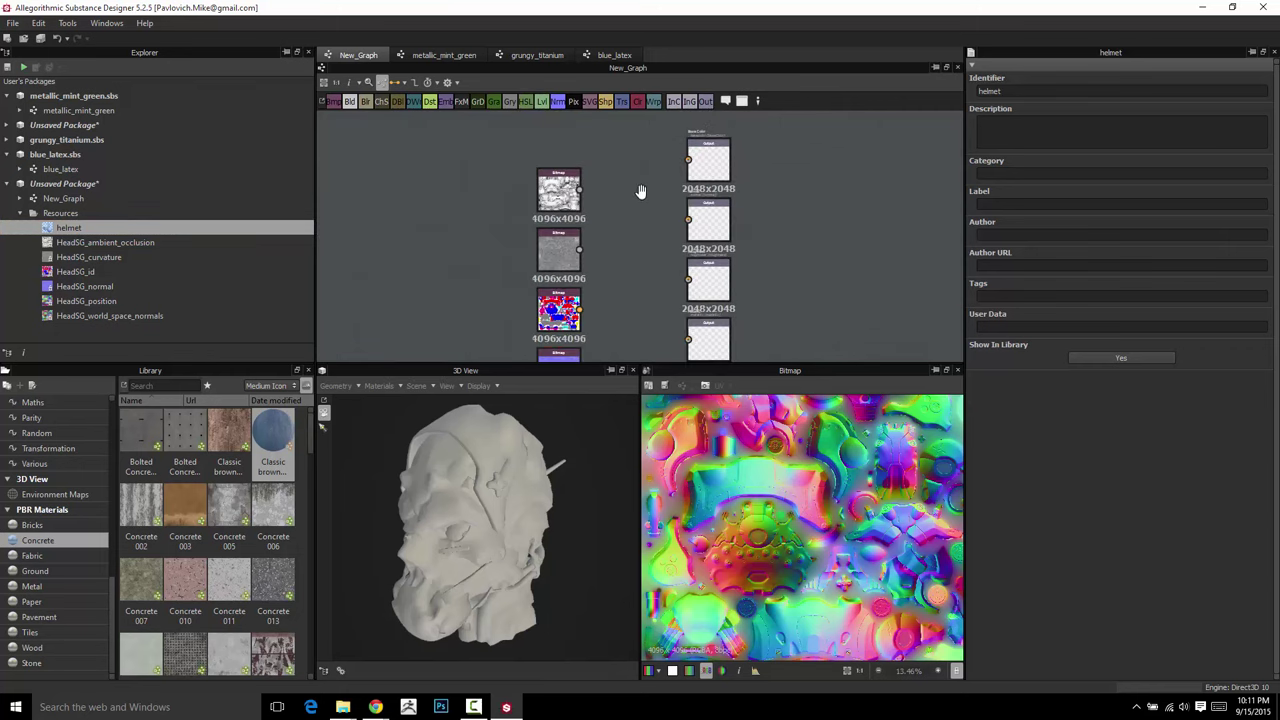
pyautogui.moveTo(639, 168); pyautogui.dragTo(641, 209, button='middle')
pyautogui.moveTo(639, 271); pyautogui.dragTo(649, 231, button='middle')
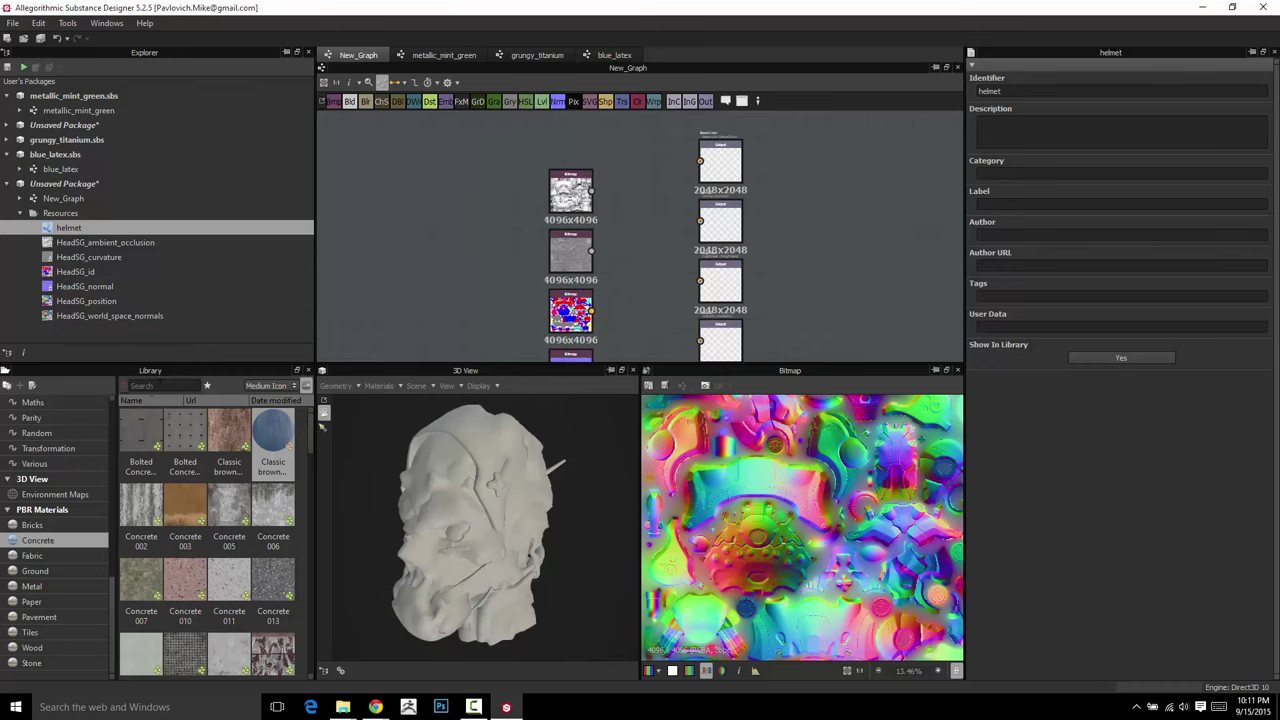
pyautogui.write('bse')
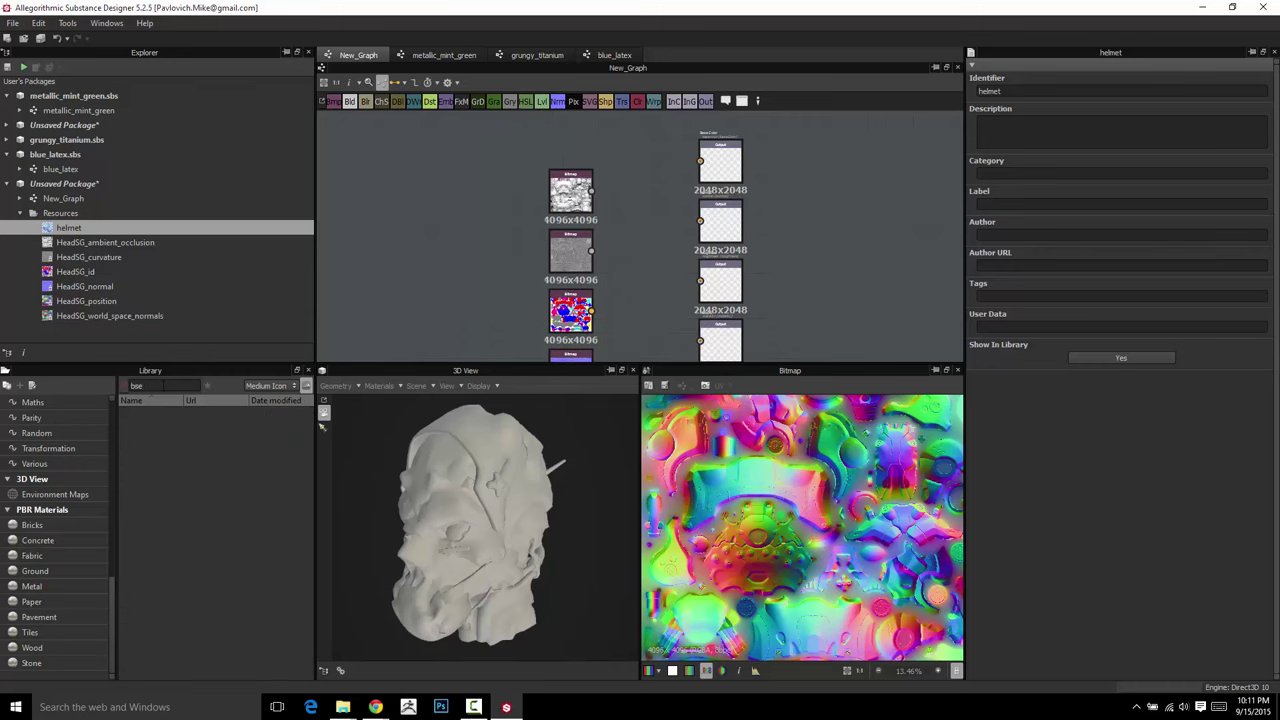
pyautogui.press('BackSpace')
pyautogui.press('BackSpace')
pyautogui.write('as e mater')
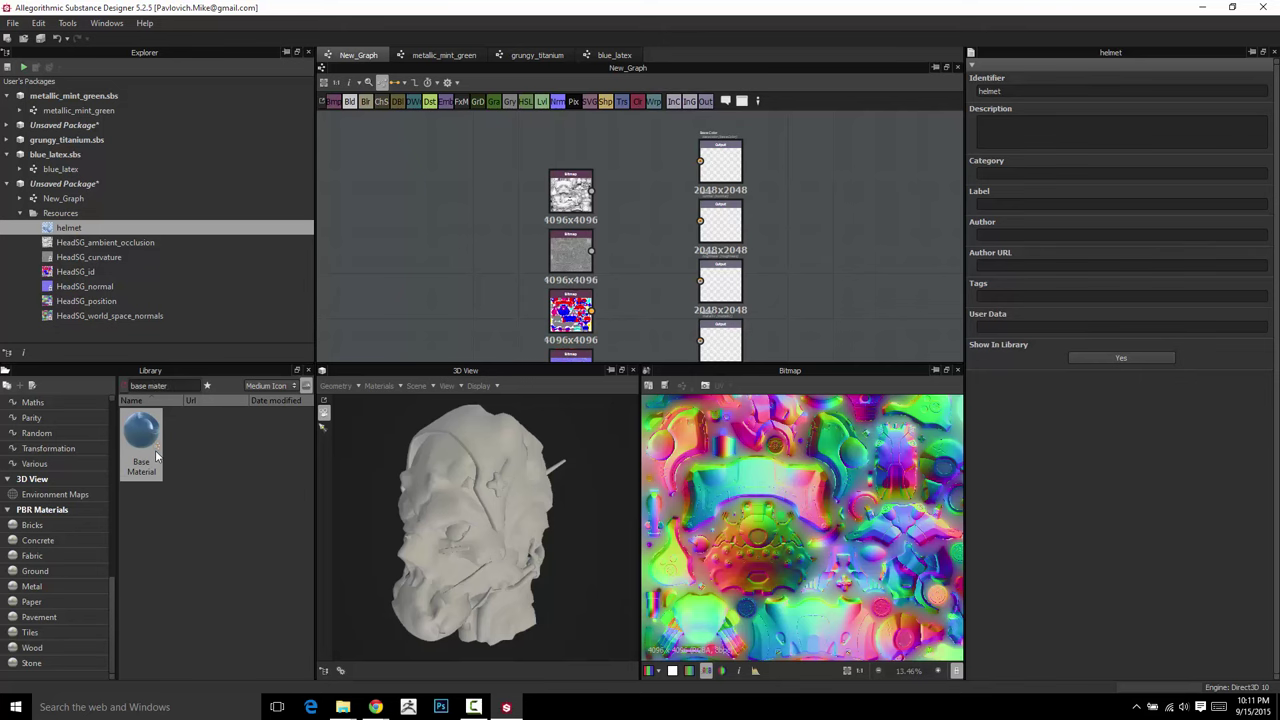
pyautogui.moveTo(155, 456); pyautogui.dragTo(702, 163)
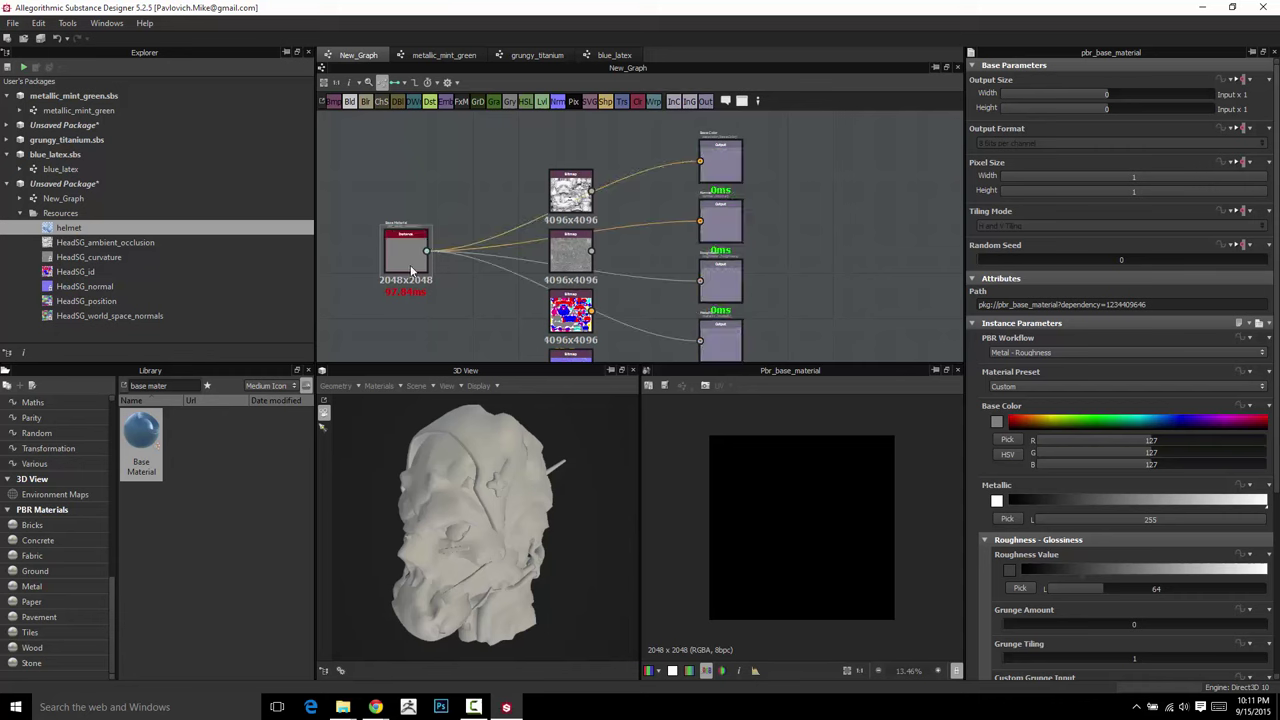
pyautogui.moveTo(405, 263); pyautogui.dragTo(629, 206)
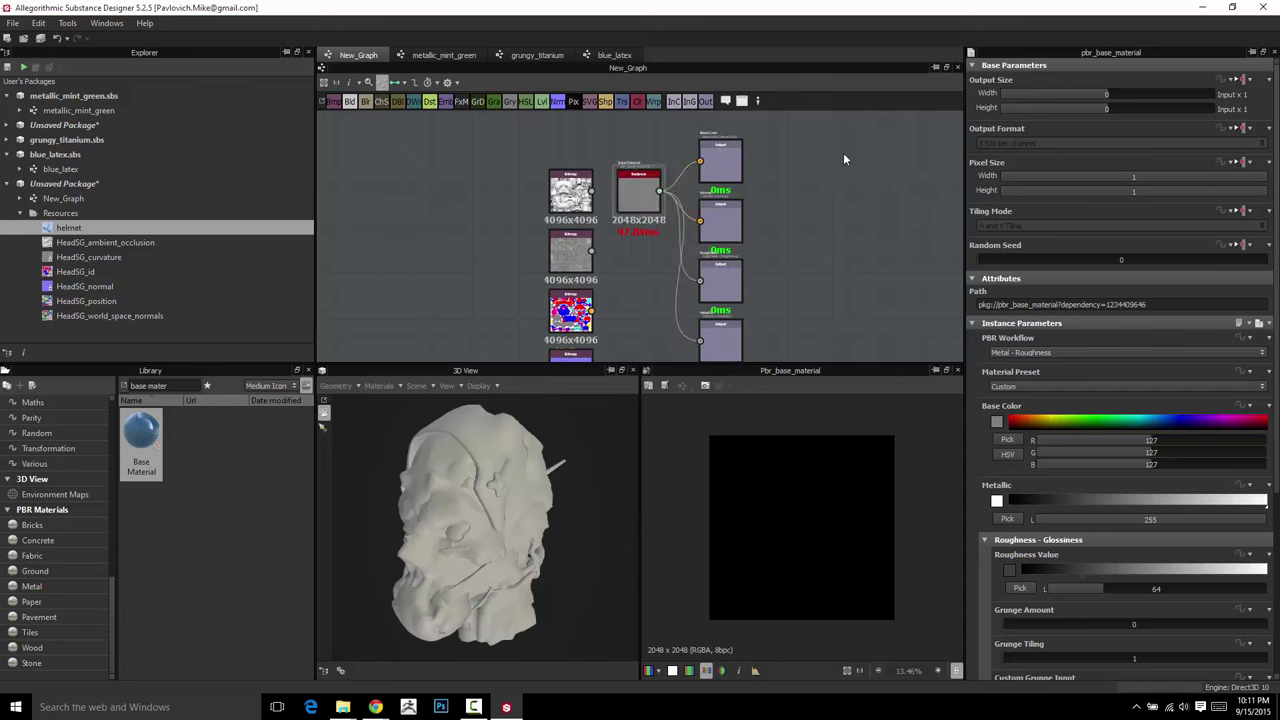
# Display the graph's outputs on the helmet in the 3D view
pyautogui.rightClick(843, 152)
pyautogui.click(879, 230)
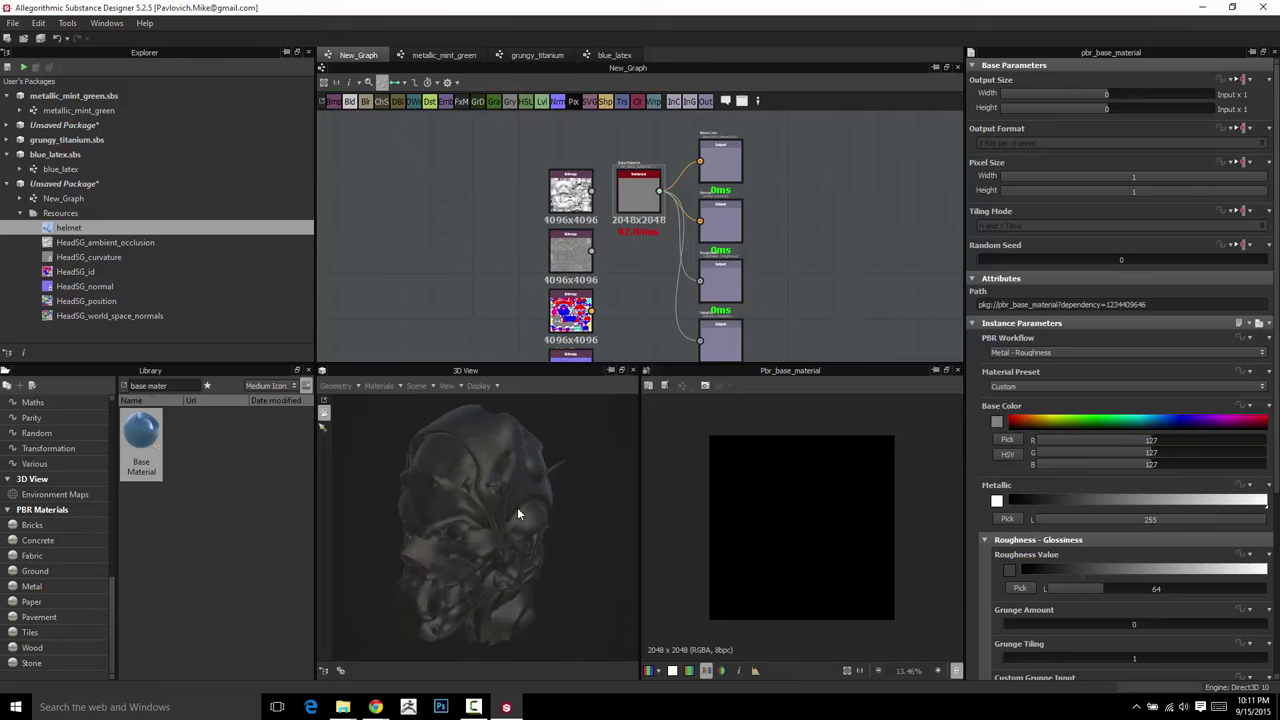
pyautogui.moveTo(478, 484)
pyautogui.mouseDown()
pyautogui.moveTo(566, 449)
pyautogui.moveTo(517, 506)
pyautogui.moveTo(465, 492)
pyautogui.mouseUp()
# Move the column of baked map nodes away from the Base Material node to free working space between them
pyautogui.scroll(-2, 656, 242)
pyautogui.moveTo(778, 188); pyautogui.dragTo(824, 122, button='middle')
pyautogui.click(693, 150)
pyautogui.moveTo(690, 139); pyautogui.dragTo(683, 181)
pyautogui.scroll(1, 821, 233)
pyautogui.scroll(-2, 822, 233)
pyautogui.click(822, 233)
pyautogui.moveTo(690, 328); pyautogui.dragTo(706, 165)
pyautogui.moveTo(700, 178); pyautogui.dragTo(563, 181)
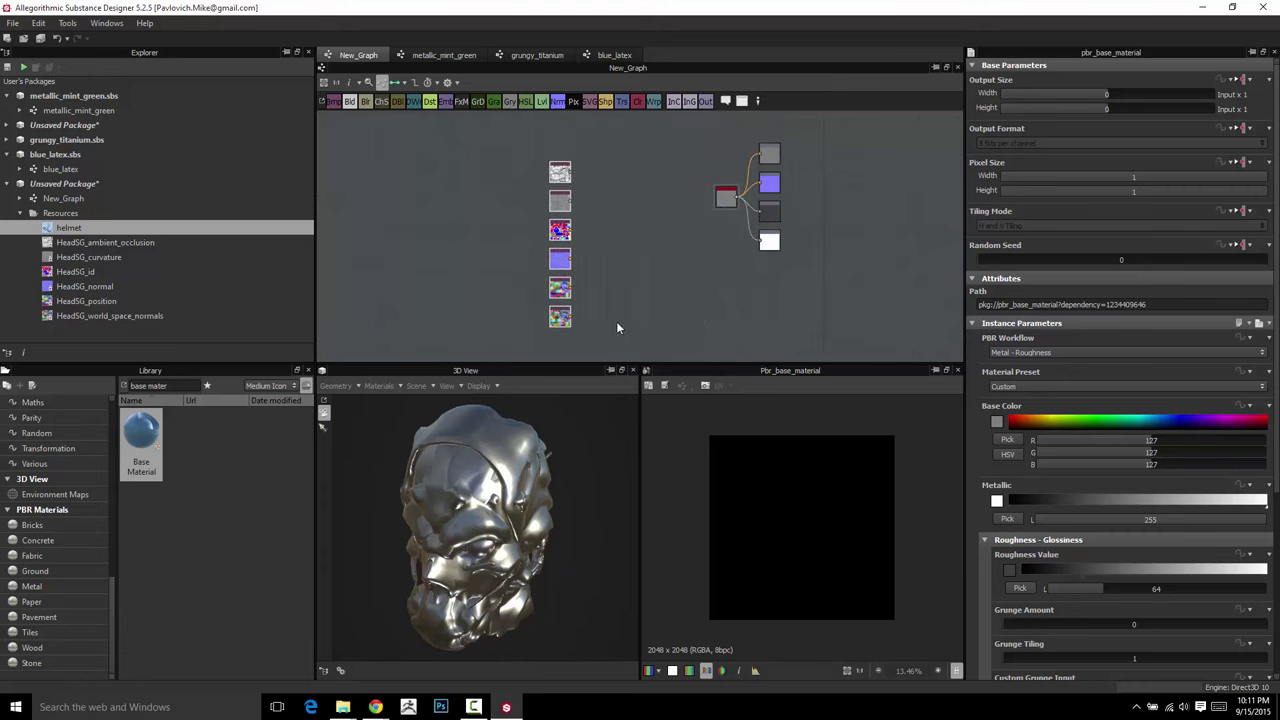
# Examine the curvature map's edge detail up close in the 2D view
pyautogui.scroll(3, 619, 187)
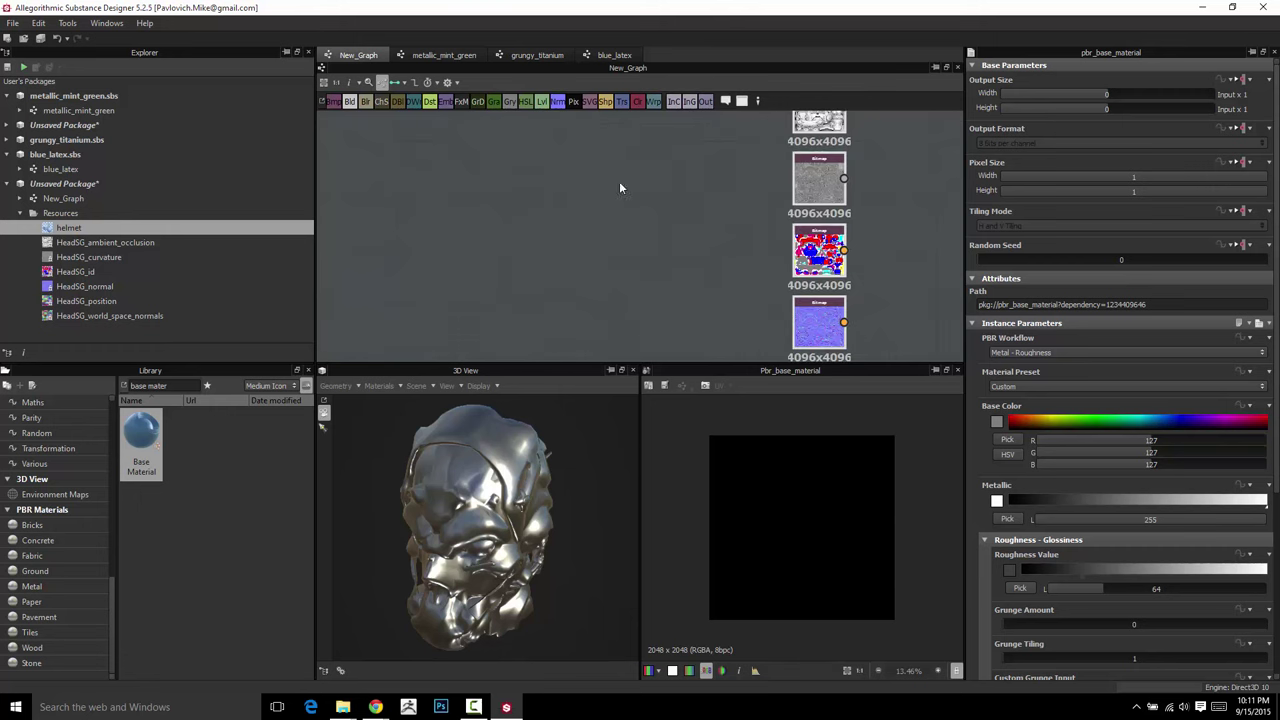
pyautogui.doubleClick(798, 182)
pyautogui.scroll(3, 833, 505)
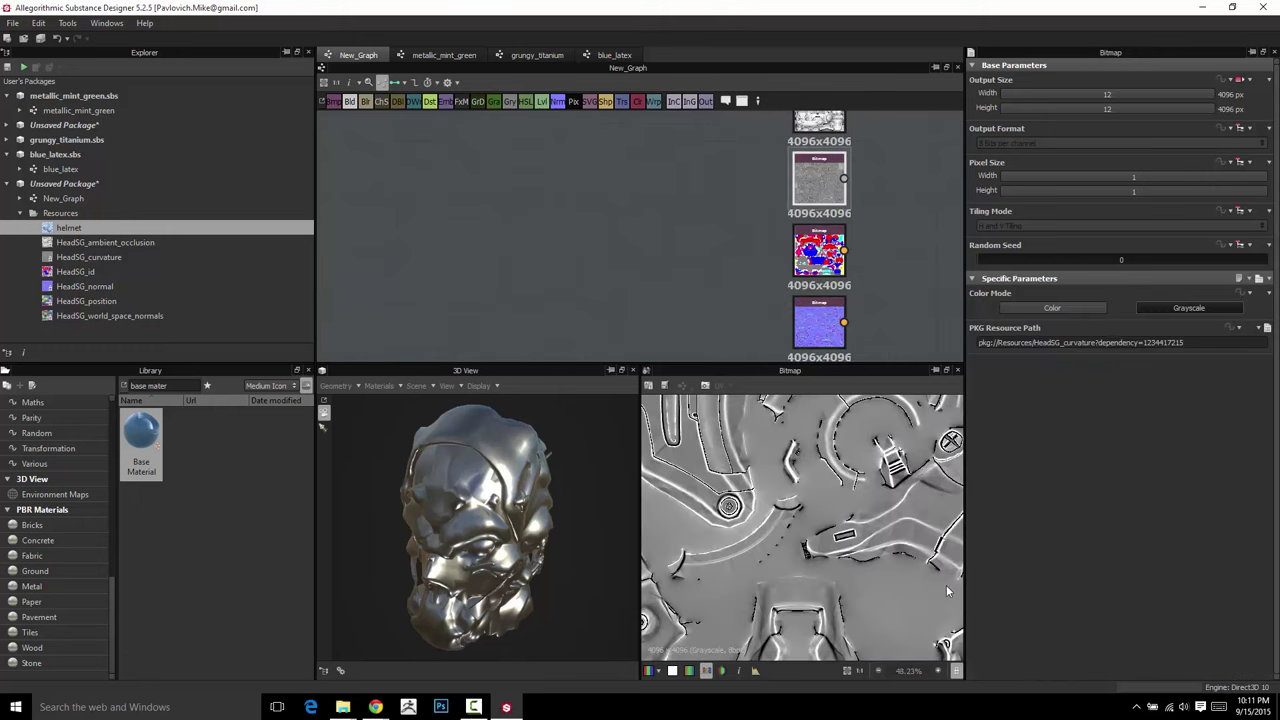
pyautogui.moveTo(753, 464); pyautogui.dragTo(1094, 655, button='middle')
pyautogui.moveTo(853, 602); pyautogui.dragTo(832, 391, button='middle')
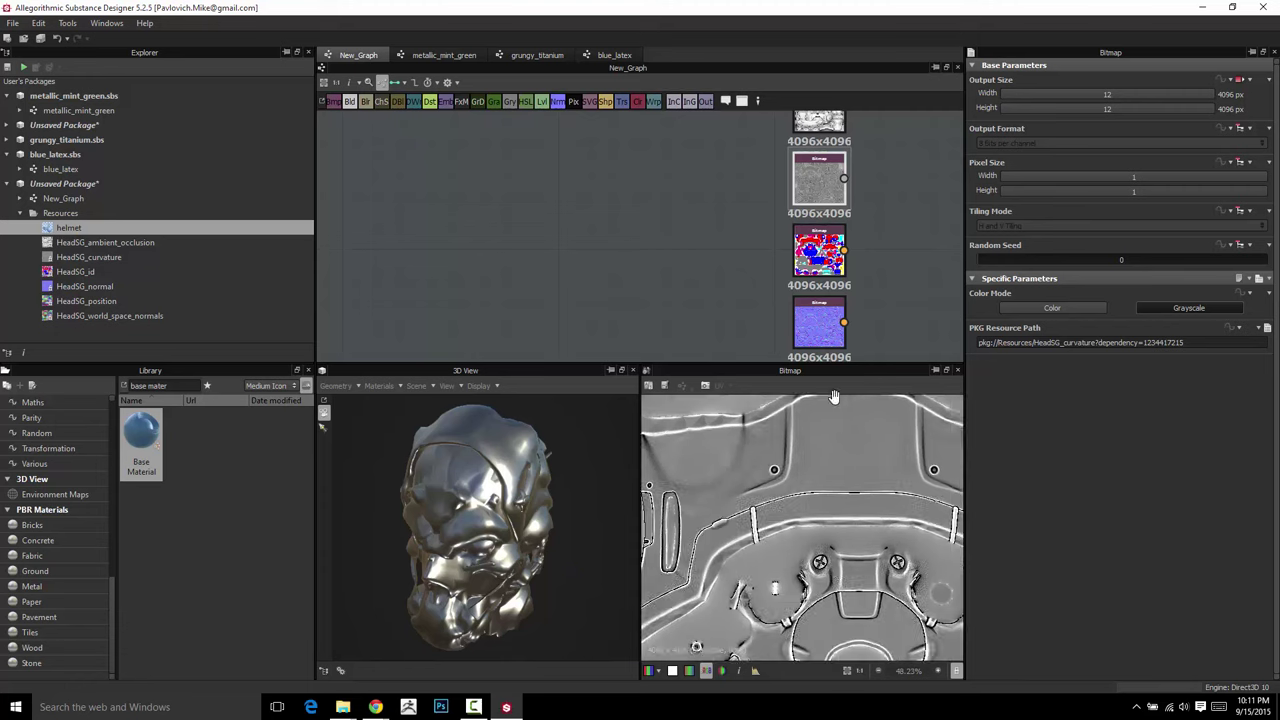
pyautogui.moveTo(841, 625); pyautogui.dragTo(835, 499, button='middle')
# Examine the ambient occlusion map up close in the 2D view
pyautogui.moveTo(739, 258); pyautogui.dragTo(701, 367, button='middle')
pyautogui.click(795, 212)
pyautogui.doubleClick(795, 215)
pyautogui.scroll(-2, 760, 550)
pyautogui.scroll(3, 740, 530)
pyautogui.moveTo(776, 520); pyautogui.dragTo(823, 567, button='middle')
pyautogui.scroll(-2, 763, 549)
pyautogui.moveTo(826, 463); pyautogui.dragTo(776, 558, button='middle')
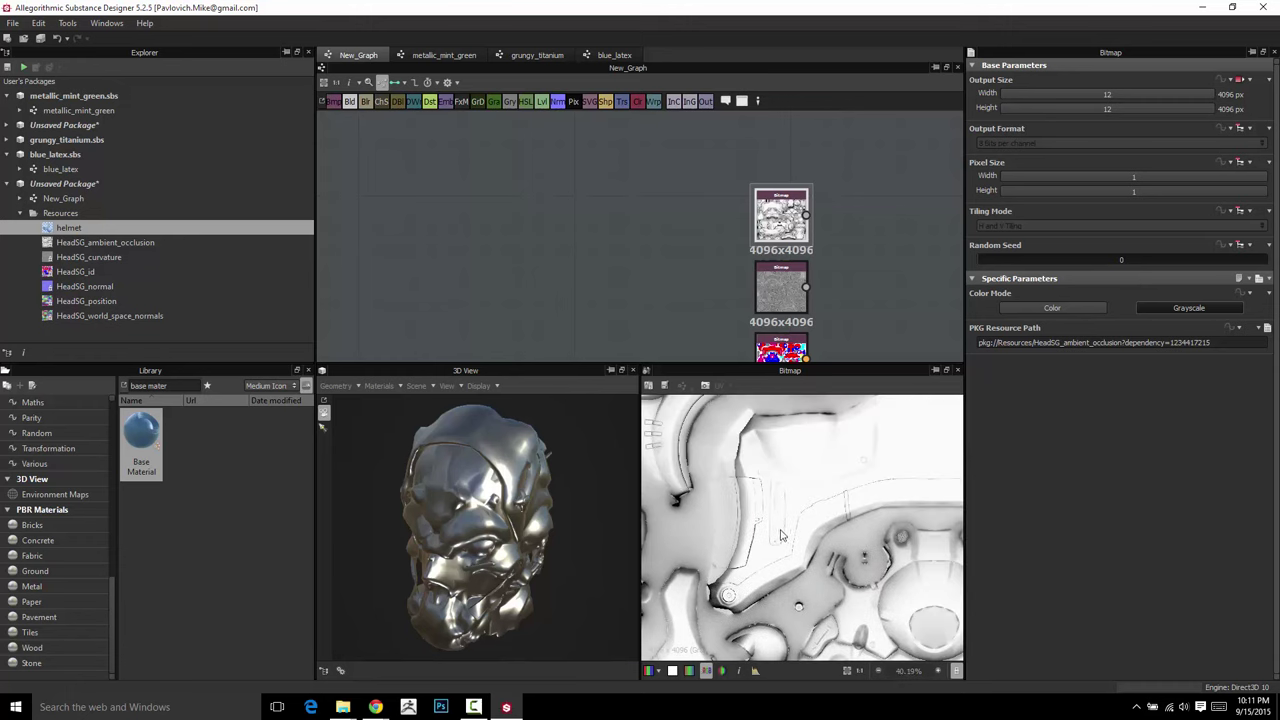
pyautogui.scroll(-2, 732, 356)
# Examine the ID map's colour regions in the 2D view, both up close and as a whole
pyautogui.moveTo(731, 358); pyautogui.dragTo(670, 200, button='middle')
pyautogui.doubleClick(703, 204)
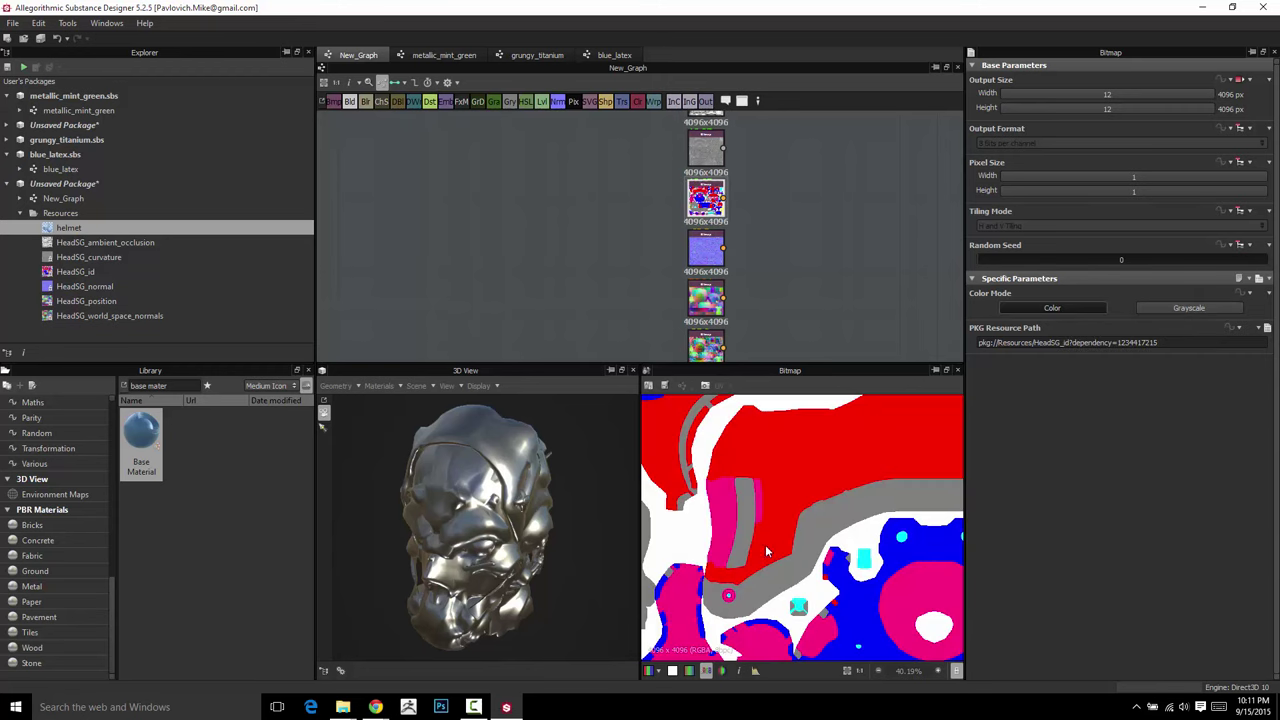
pyautogui.scroll(-4, 766, 551)
pyautogui.scroll(5, 780, 553)
pyautogui.moveTo(816, 472); pyautogui.dragTo(799, 561, button='middle')
pyautogui.scroll(-4, 803, 554)
pyautogui.scroll(-2, 807, 542)
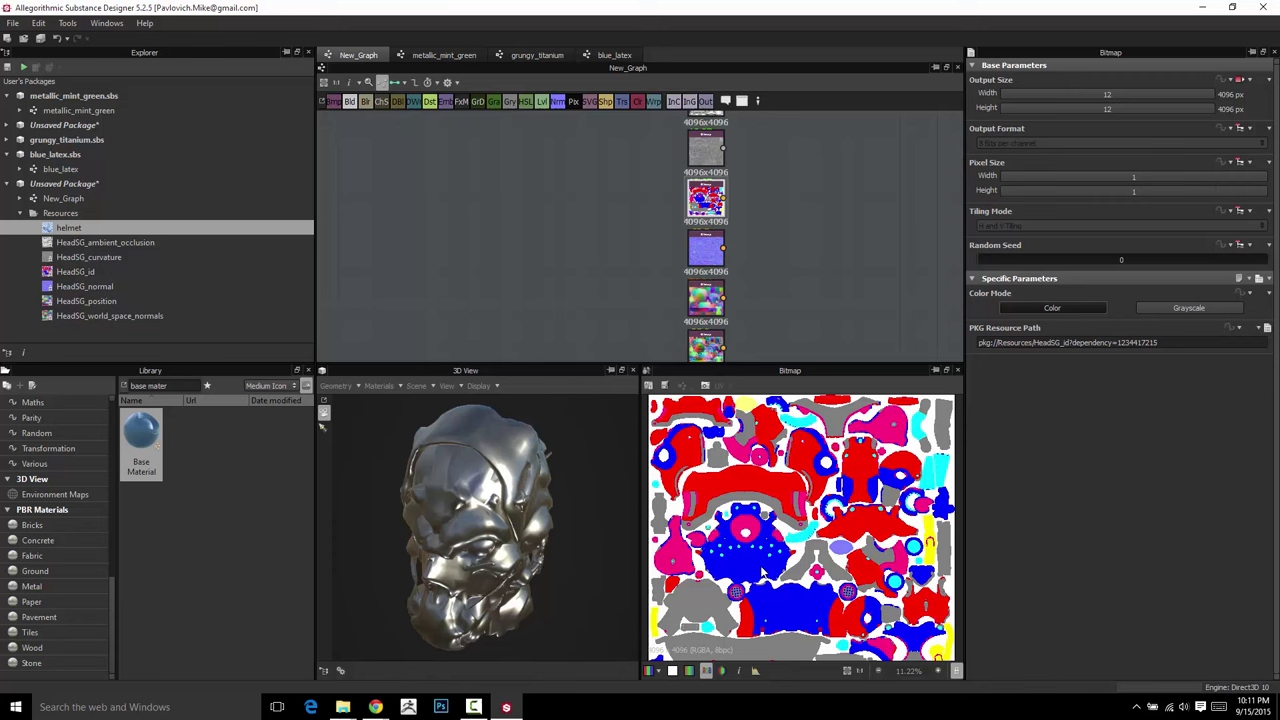
# Preview the position map and connect it to the Base Color output
pyautogui.click(706, 298)
pyautogui.moveTo(632, 281); pyautogui.dragTo(581, 215, button='middle')
pyautogui.scroll(-2, 706, 503)
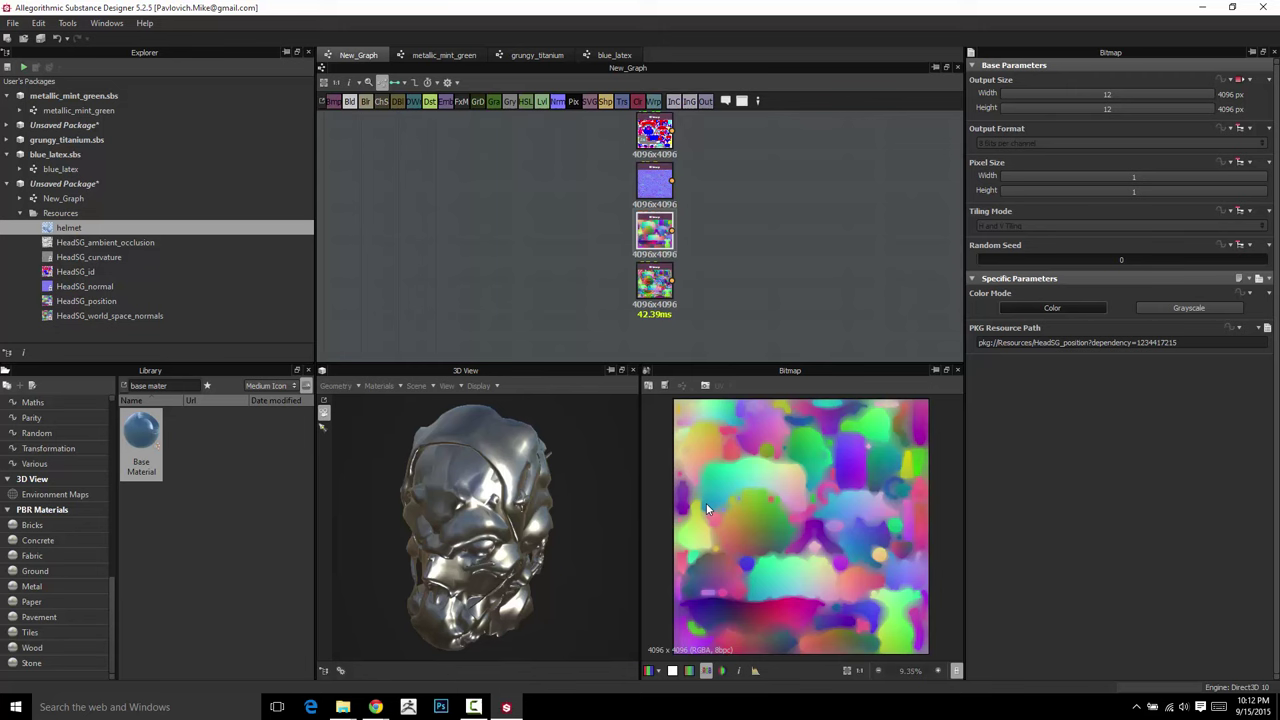
pyautogui.moveTo(726, 266); pyautogui.dragTo(542, 271, button='middle')
pyautogui.scroll(-2, 608, 246)
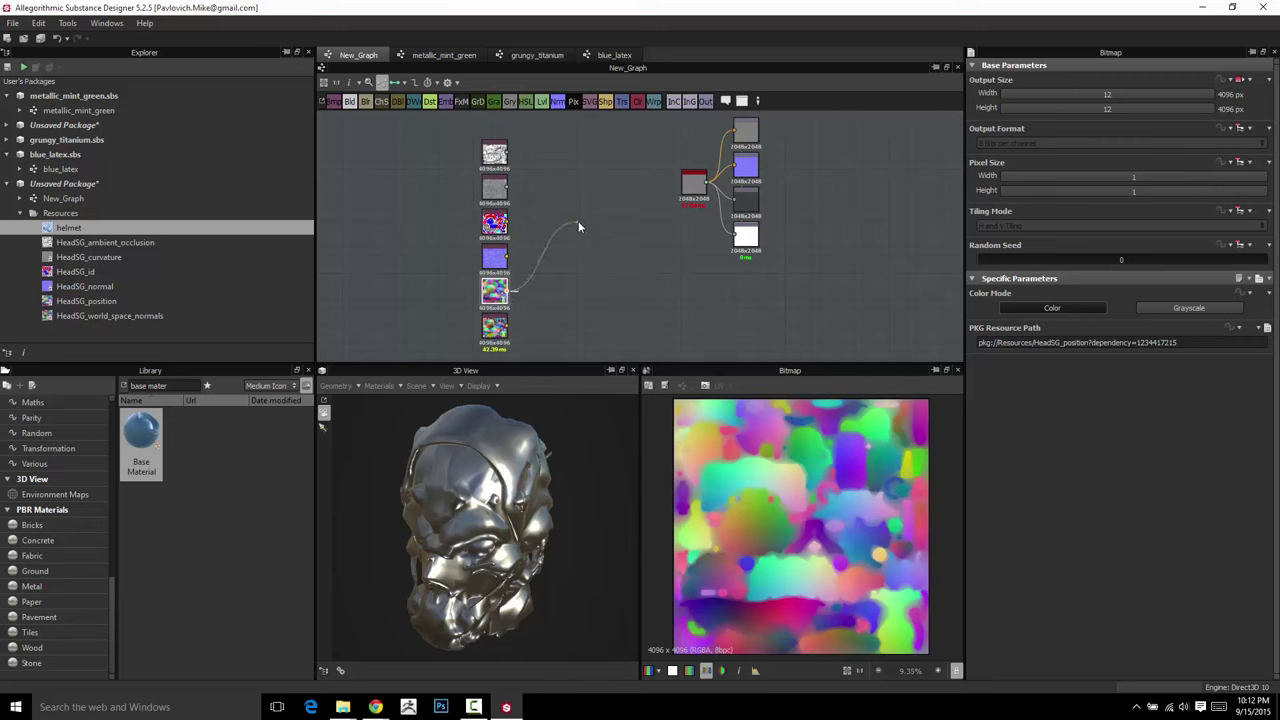
pyautogui.moveTo(588, 215); pyautogui.dragTo(740, 130)
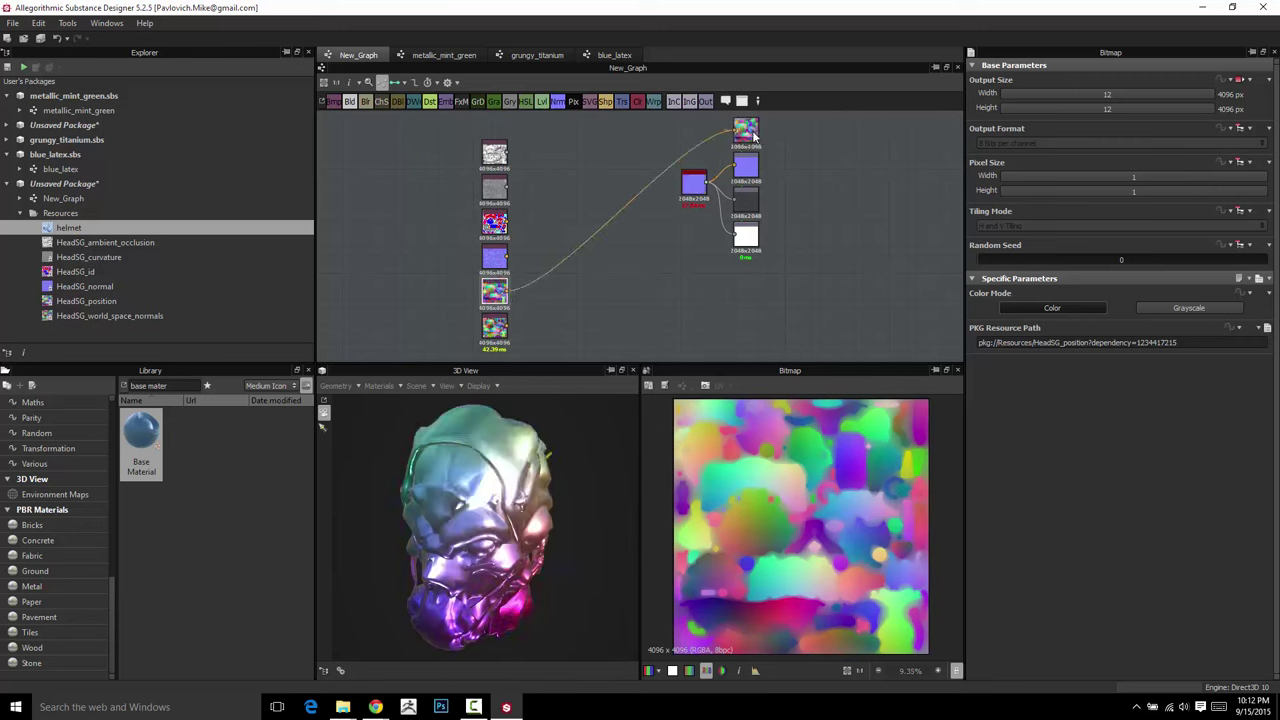
# Set the Base Material's Metallic value to 0
pyautogui.moveTo(505, 521)
pyautogui.mouseDown()
pyautogui.moveTo(500, 450)
pyautogui.moveTo(520, 515)
pyautogui.mouseUp()
pyautogui.doubleClick(693, 183)
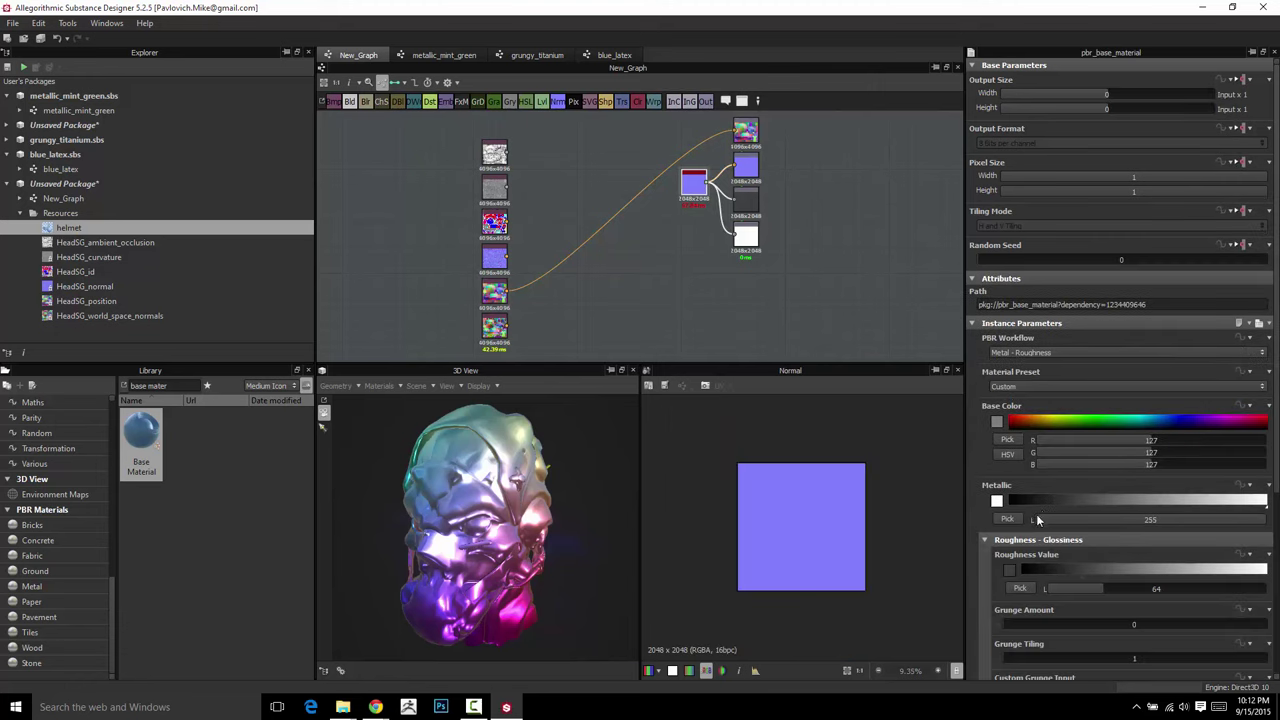
pyautogui.moveTo(1054, 500); pyautogui.dragTo(530, 522)
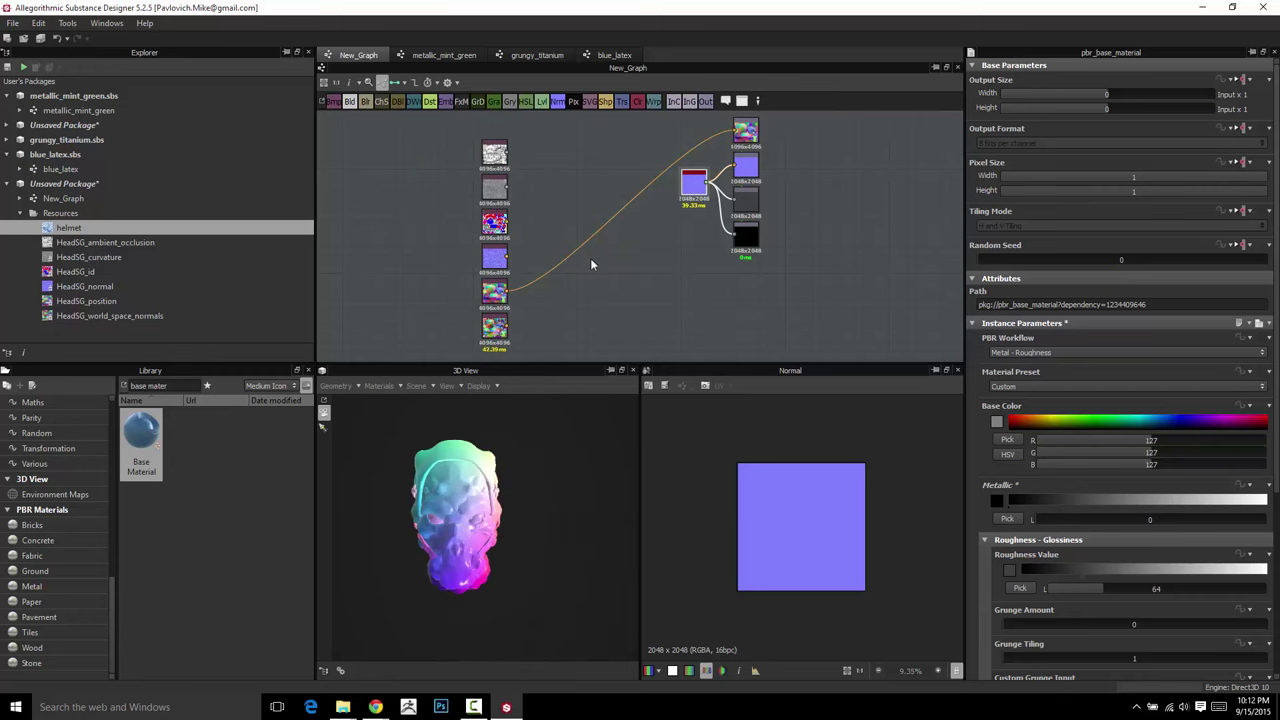
# Add an RGBA Split node beside the position map and connect the position map to its input
pyautogui.scroll(3, 600, 300)
pyautogui.scroll(2, 605, 290)
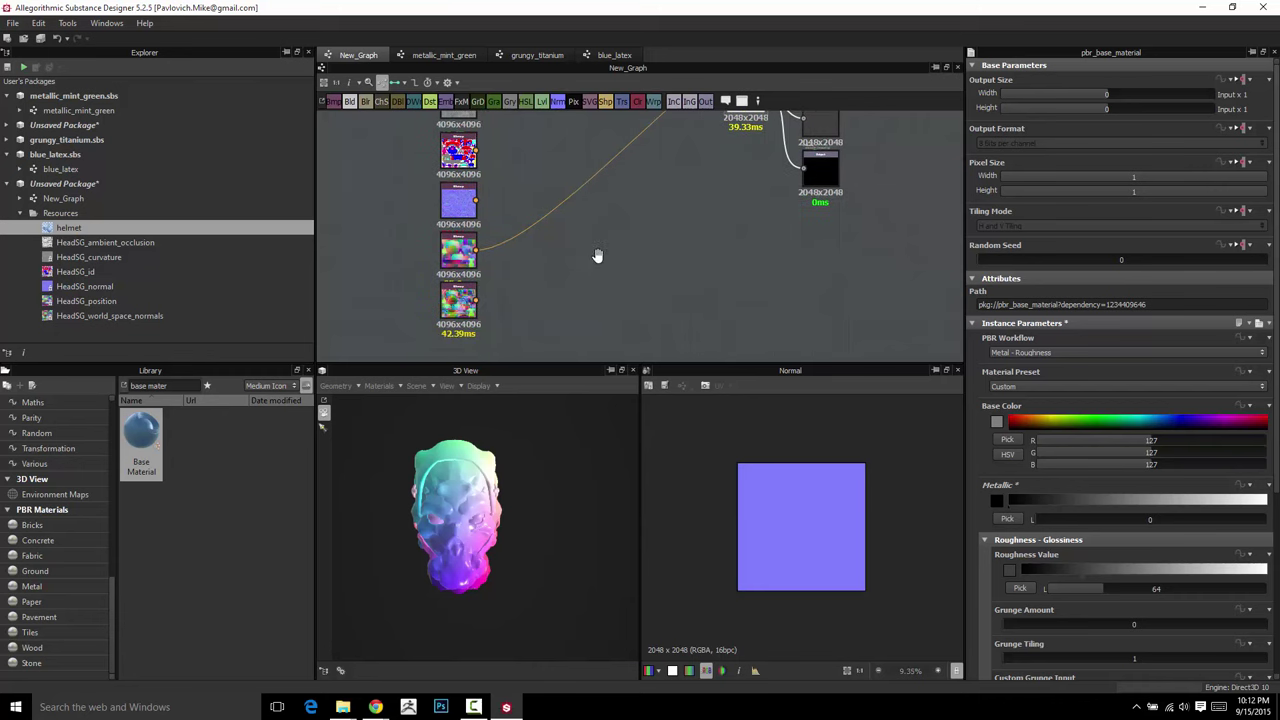
pyautogui.hotkey('ctrl', 'a')
pyautogui.write('rgba')
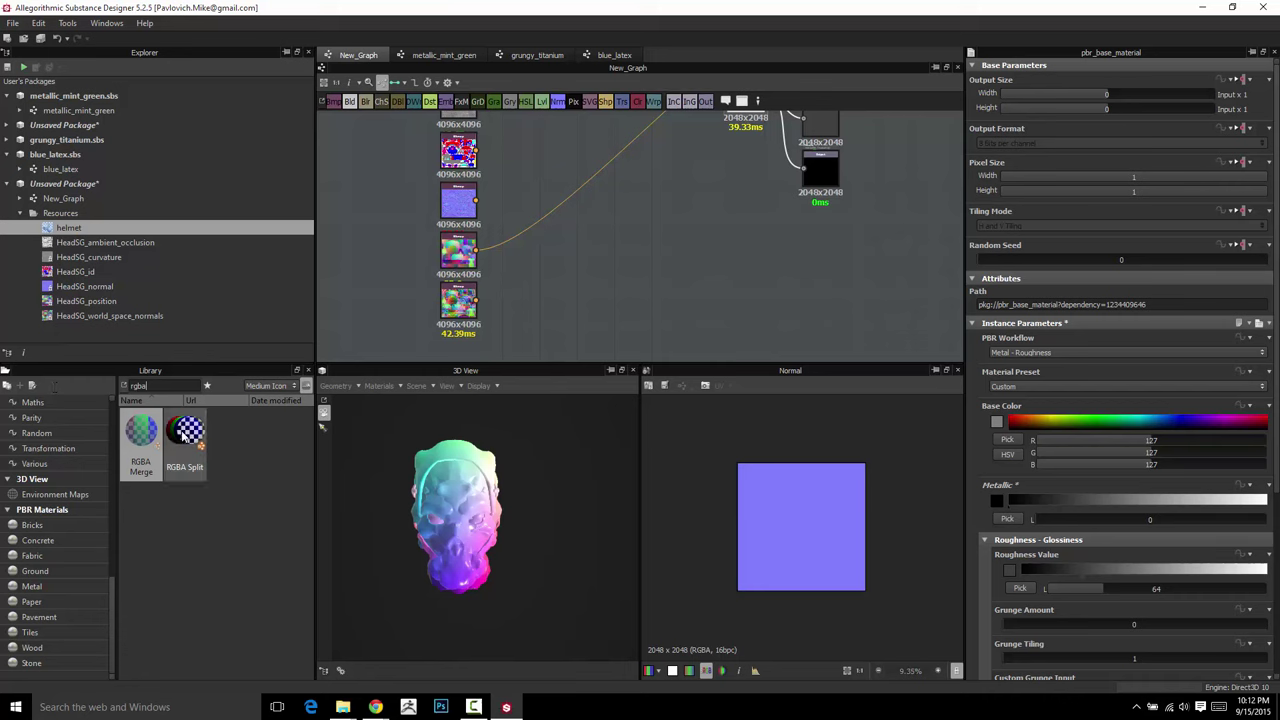
pyautogui.moveTo(185, 432); pyautogui.dragTo(571, 260)
pyautogui.moveTo(476, 250); pyautogui.dragTo(554, 259)
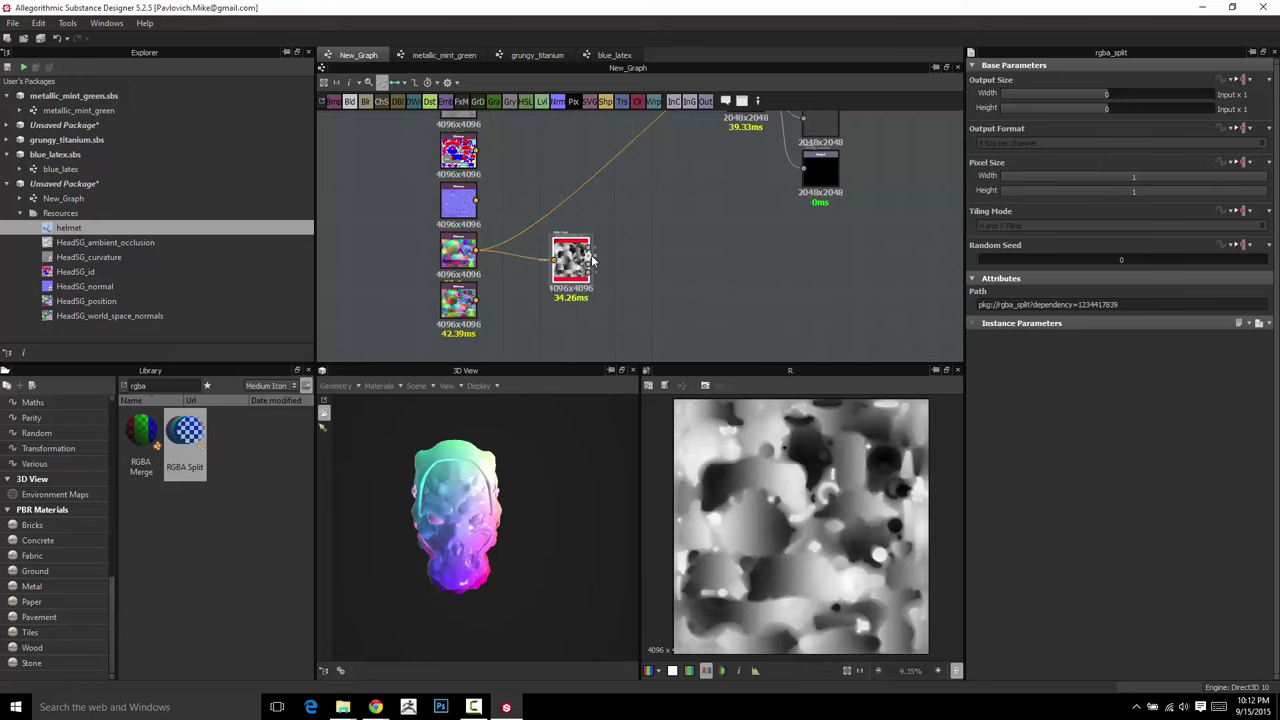
# Preview the RGBA Split node's individual channel outputs and connect its green channel to the Base Color output
pyautogui.click(592, 260)
pyautogui.doubleClick(589, 265)
pyautogui.doubleClick(589, 273)
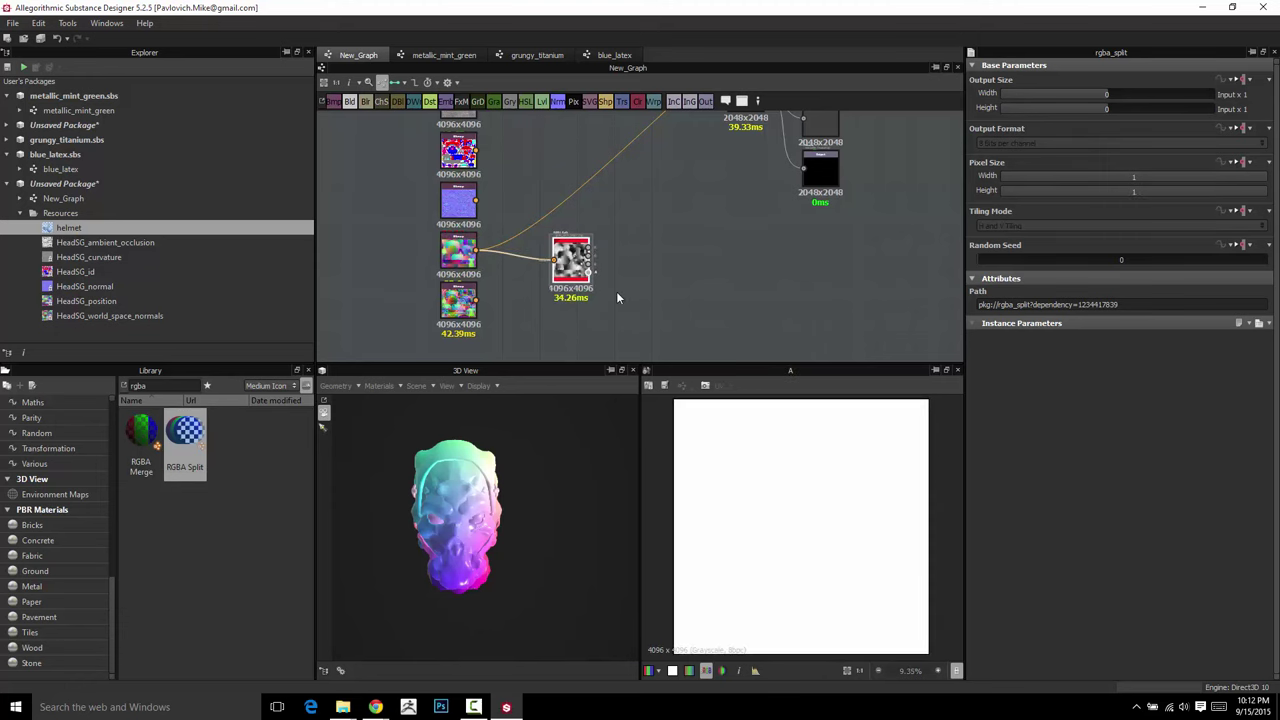
pyautogui.moveTo(653, 281); pyautogui.dragTo(512, 312, button='middle')
pyautogui.click(519, 291)
pyautogui.scroll(-2, 575, 282)
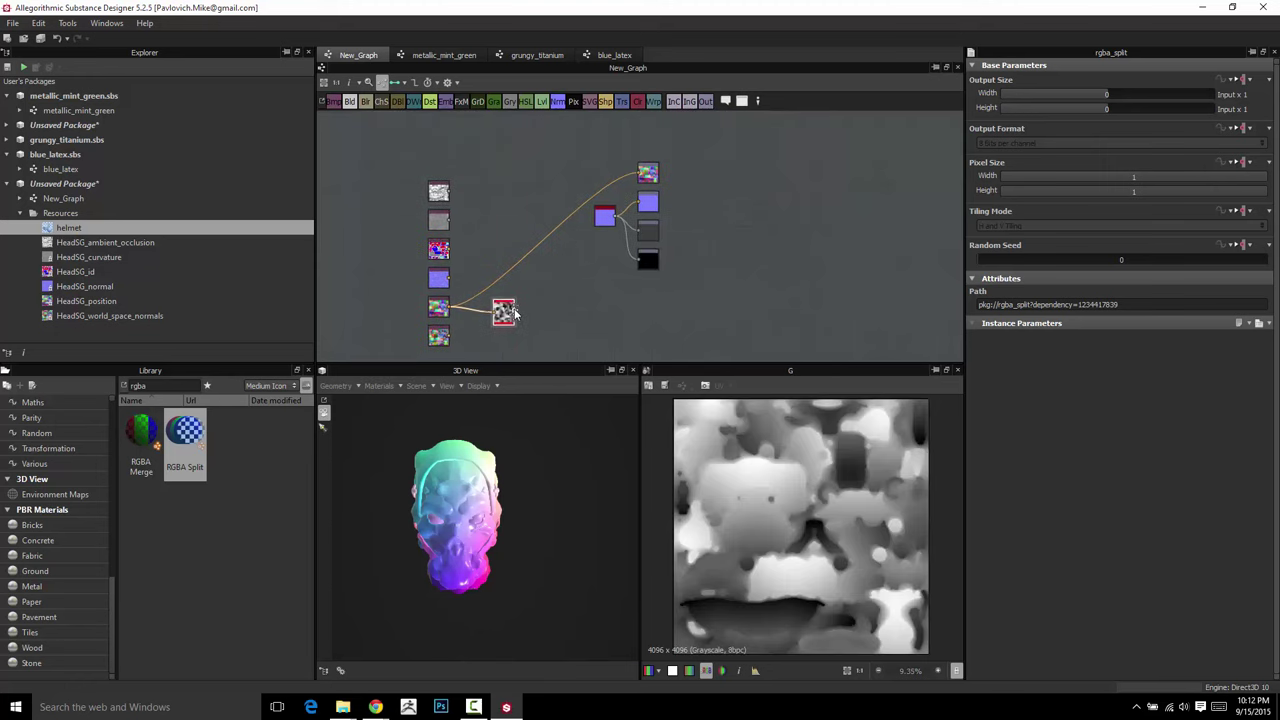
pyautogui.moveTo(636, 179); pyautogui.dragTo(639, 173)
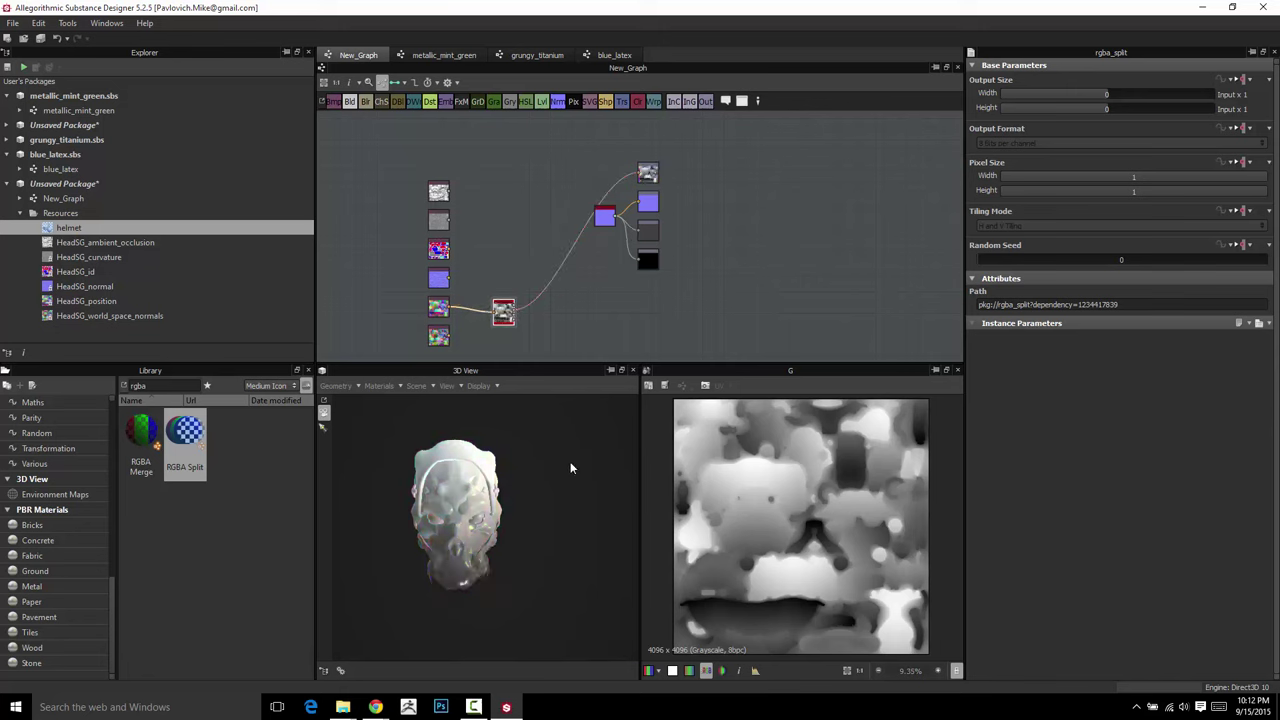
# Examine the position map's green channel gradient on the helmet from the front, sides and back
pyautogui.moveTo(570, 462); pyautogui.dragTo(411, 458)
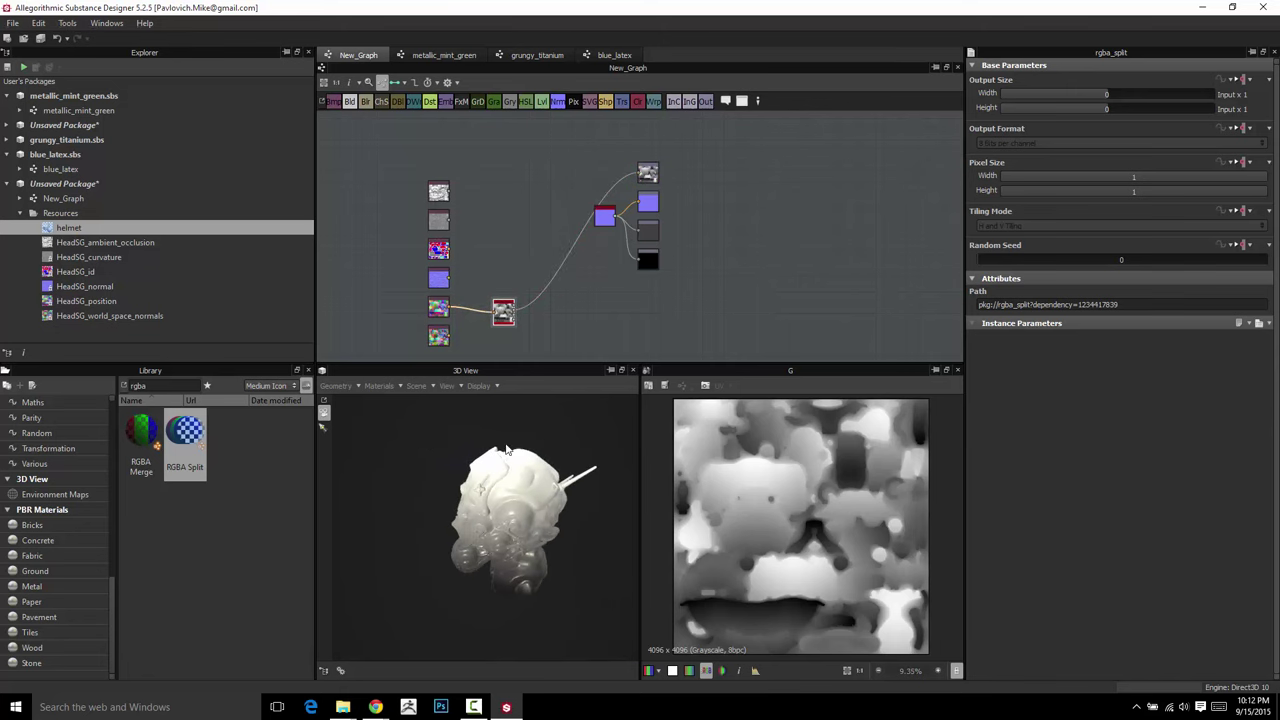
pyautogui.moveTo(527, 459); pyautogui.dragTo(444, 610)
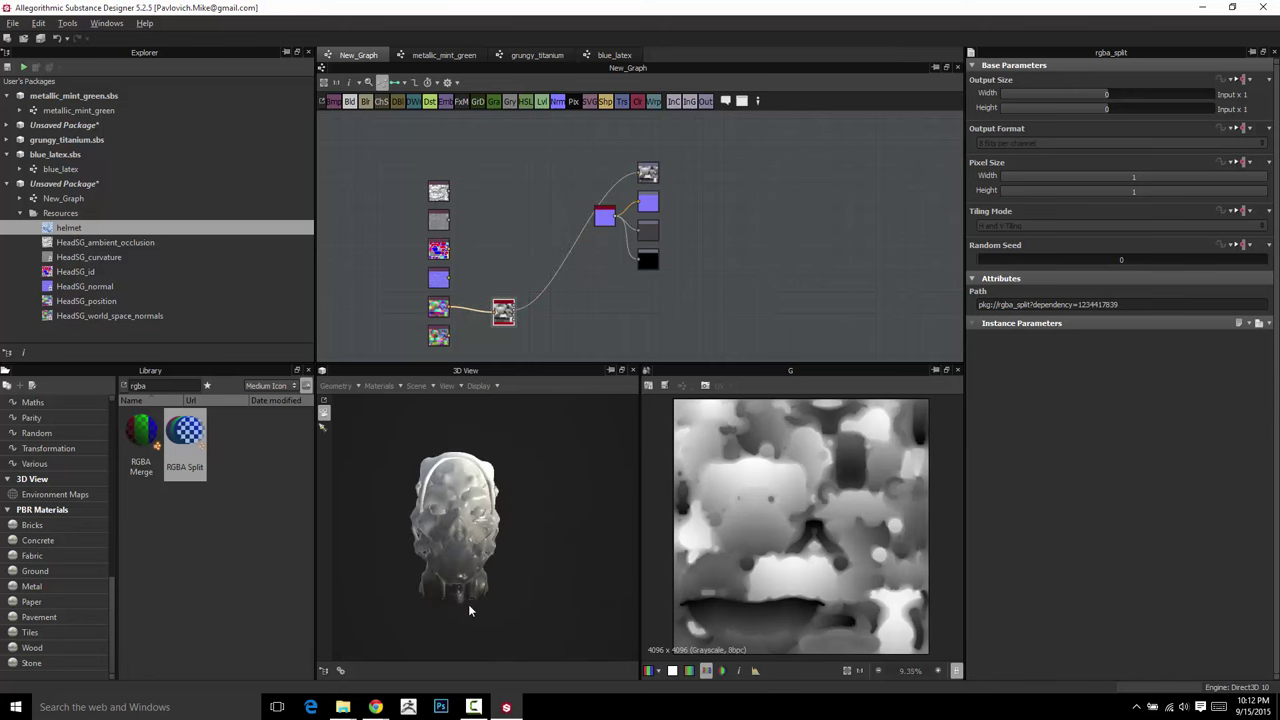
pyautogui.moveTo(619, 557); pyautogui.dragTo(500, 557)
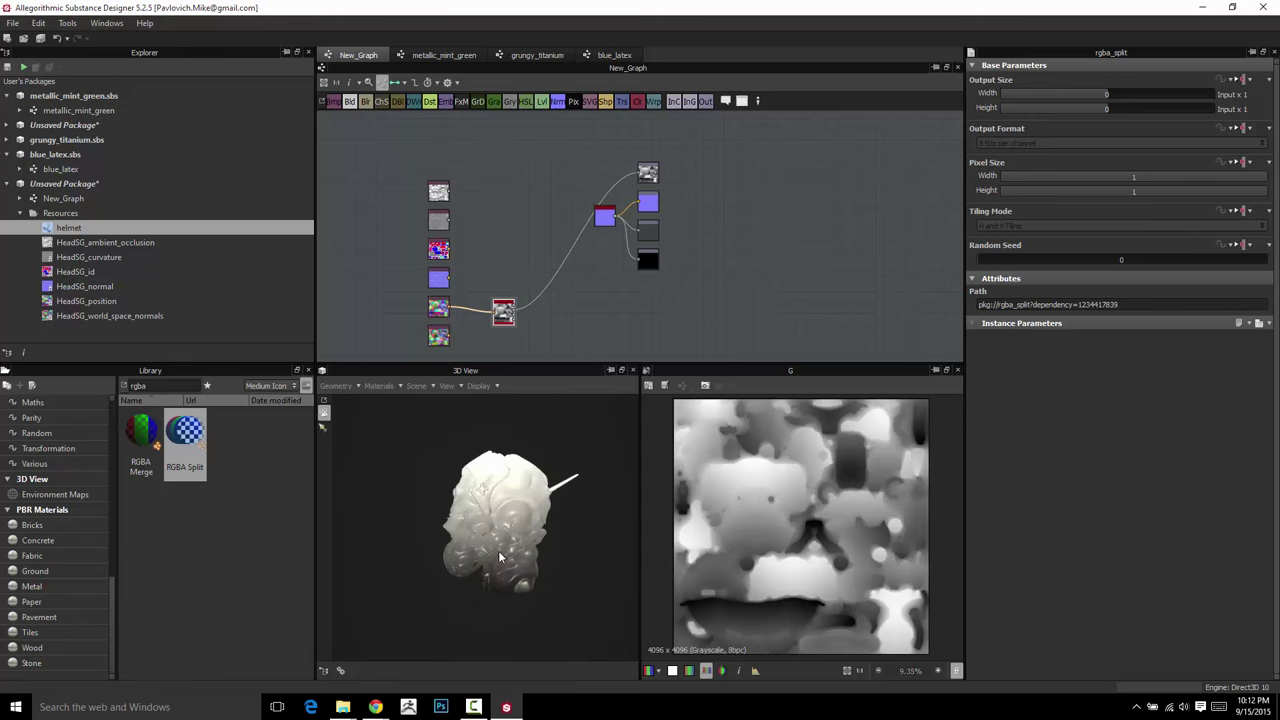
pyautogui.scroll(2, 507, 257)
pyautogui.moveTo(496, 327); pyautogui.dragTo(502, 231, button='middle')
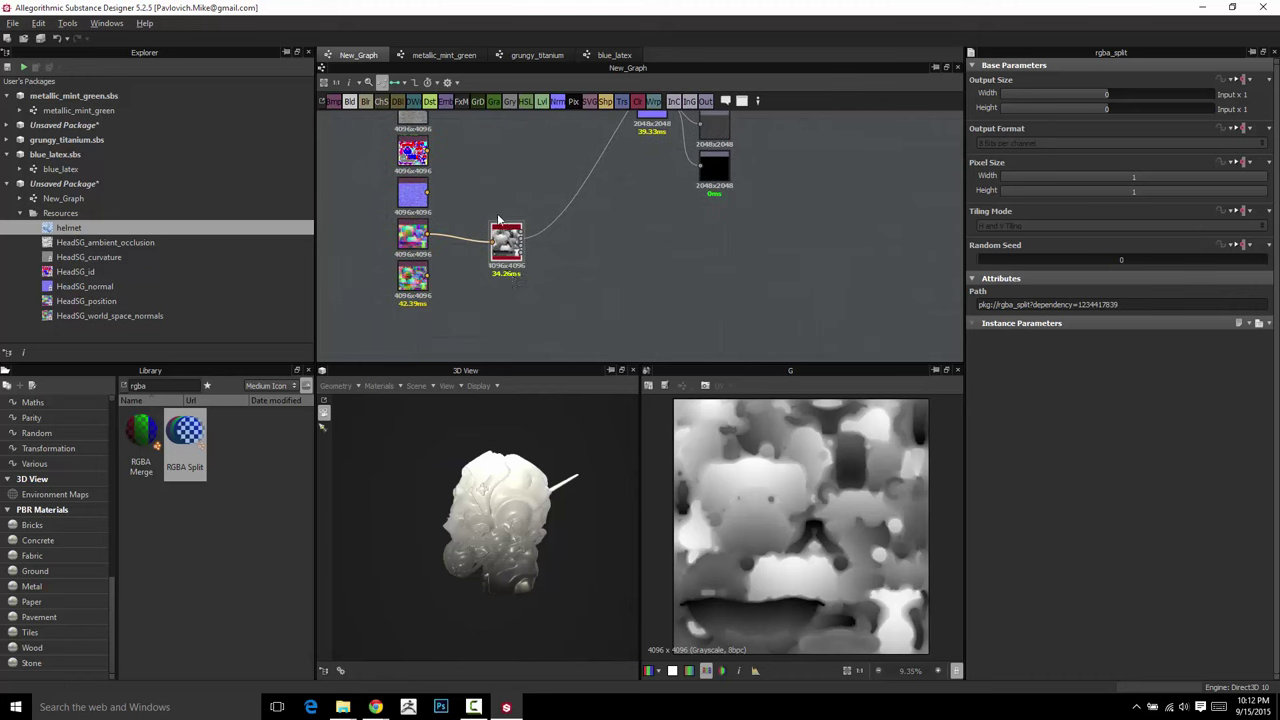
pyautogui.moveTo(521, 276); pyautogui.dragTo(639, 272)
pyautogui.moveTo(560, 268); pyautogui.dragTo(558, 276, button='middle')
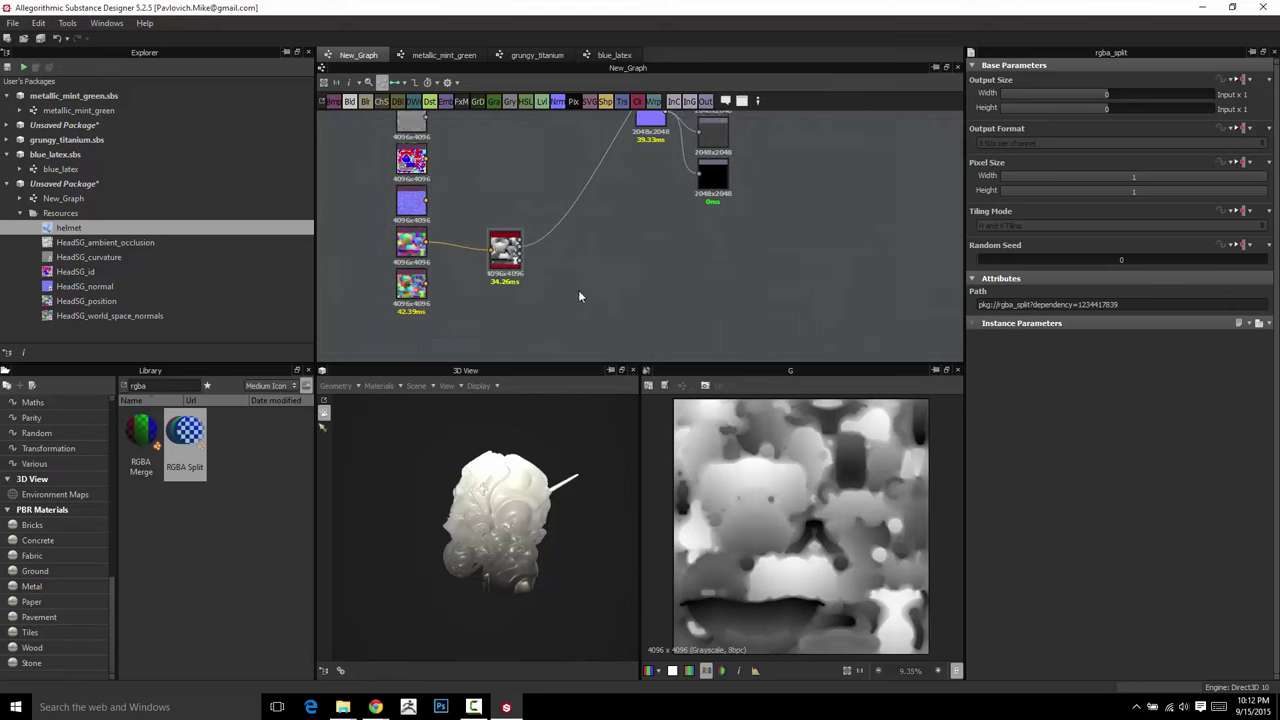
pyautogui.moveTo(460, 484); pyautogui.dragTo(444, 607)
pyautogui.moveTo(440, 446); pyautogui.dragTo(352, 503)
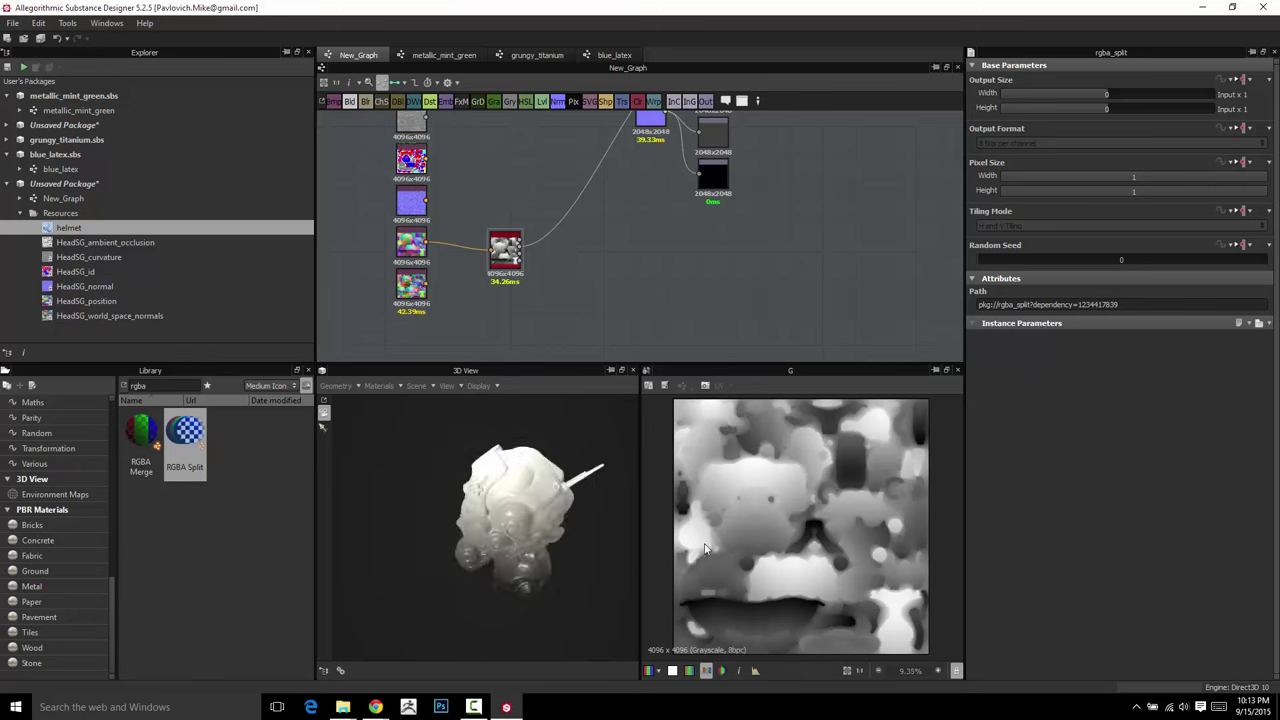
pyautogui.moveTo(452, 518); pyautogui.dragTo(477, 604)
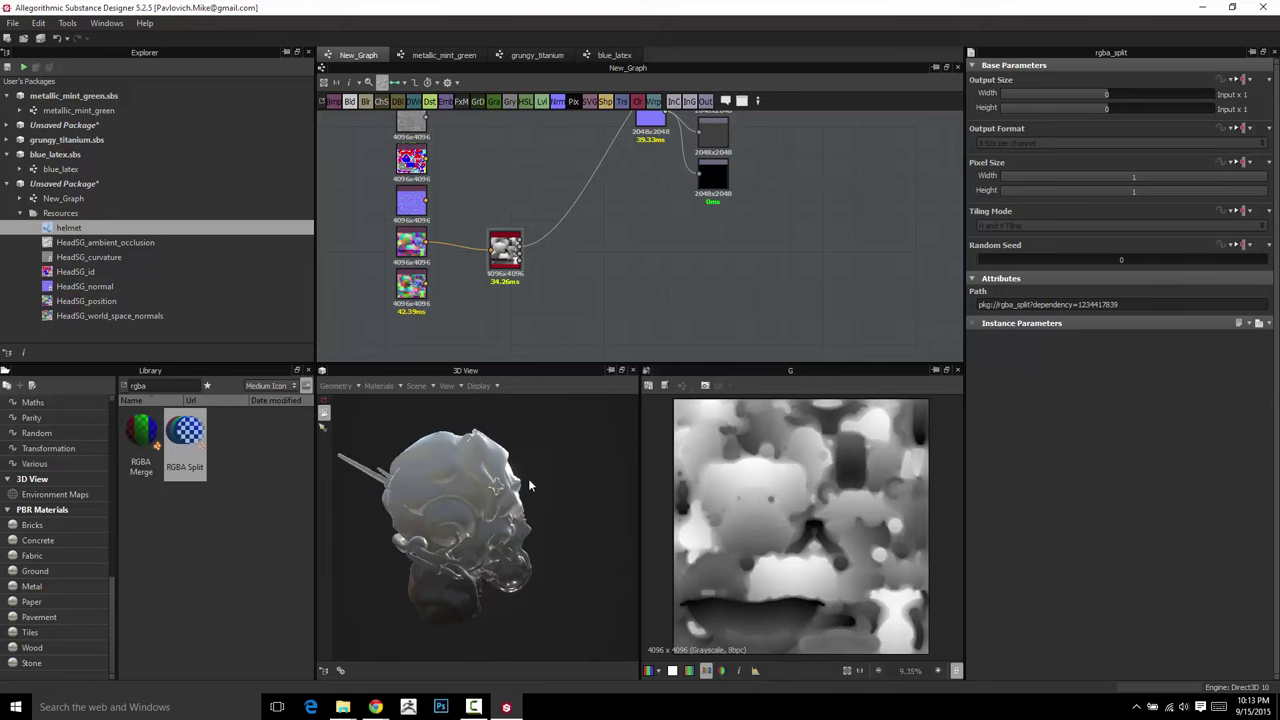
pyautogui.moveTo(576, 492); pyautogui.dragTo(585, 260)
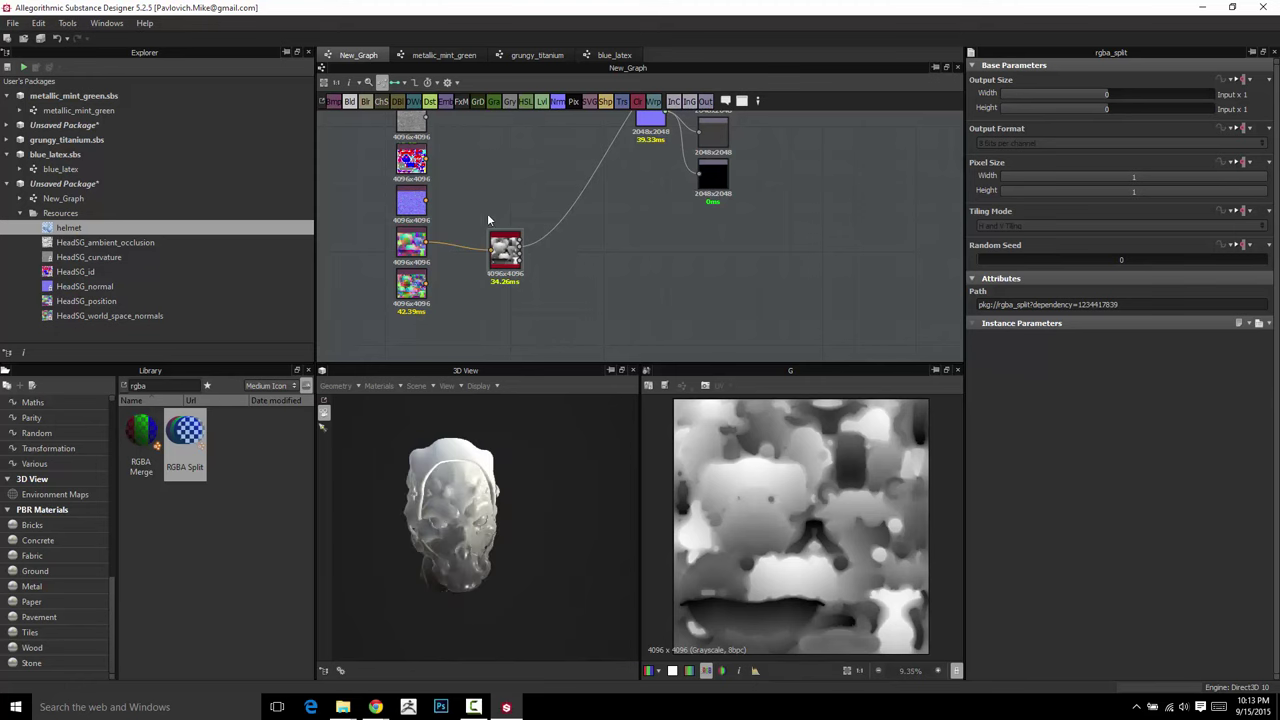
# Add an RGBA Merge node beside the RGBA Split node and examine its R, G, B and A inputs
pyautogui.moveTo(141, 432); pyautogui.dragTo(604, 258)
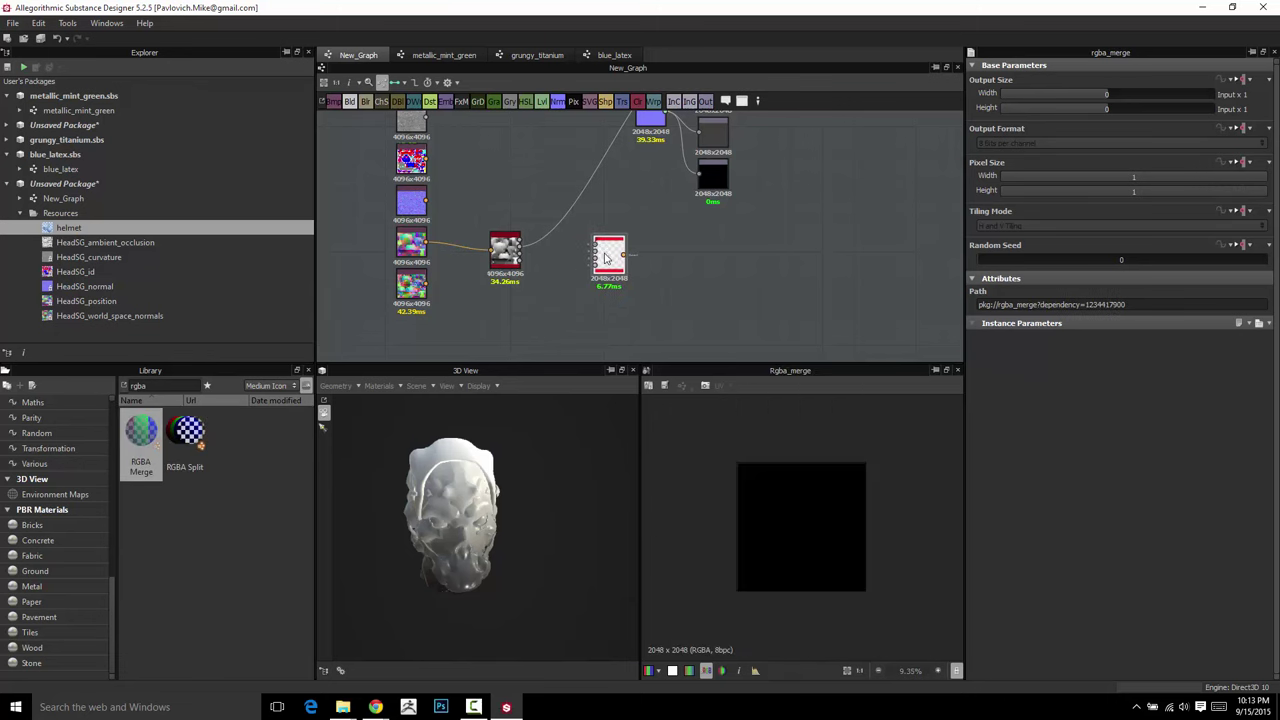
pyautogui.scroll(5, 604, 258)
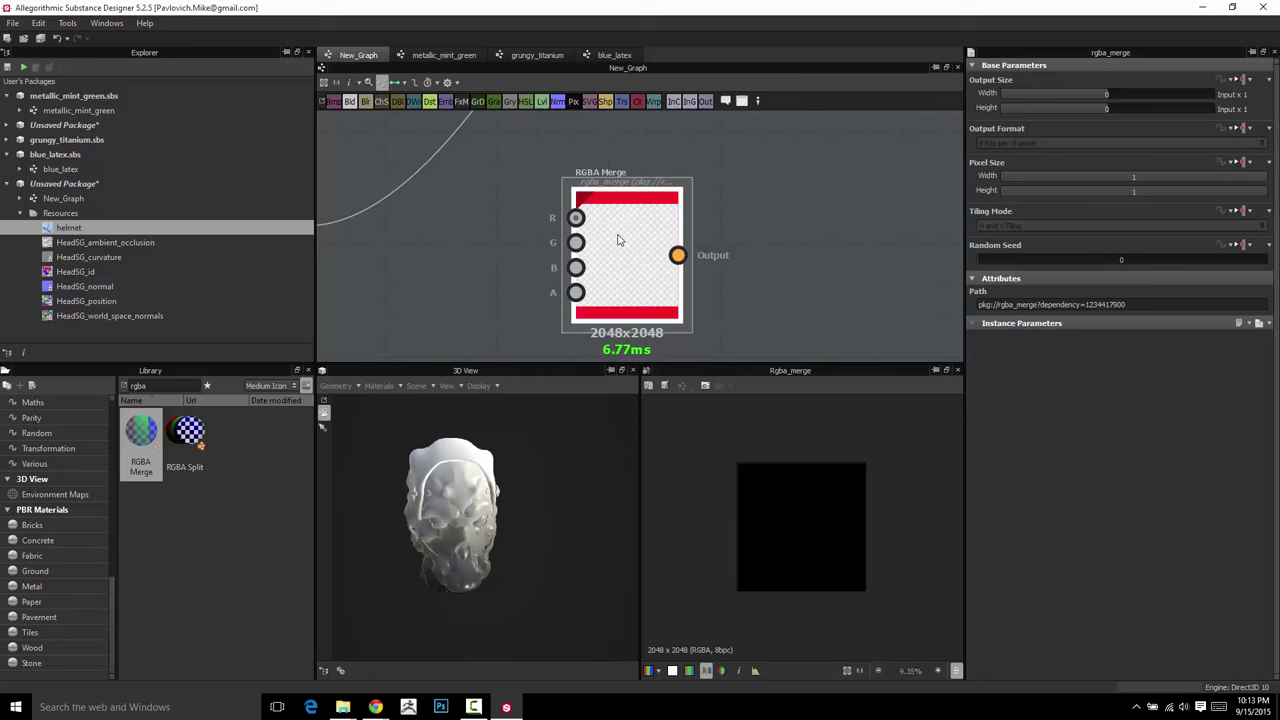
pyautogui.moveTo(618, 240); pyautogui.dragTo(721, 205)
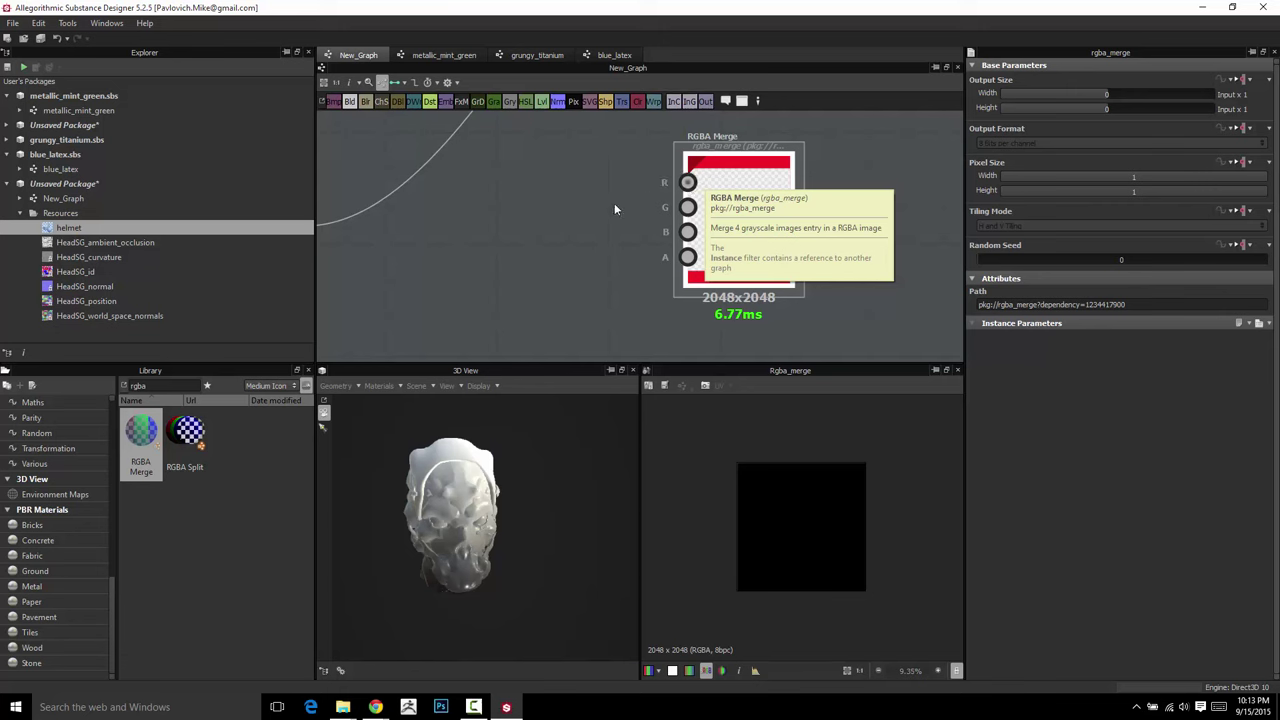
pyautogui.moveTo(810, 245); pyautogui.dragTo(667, 262, button='middle')
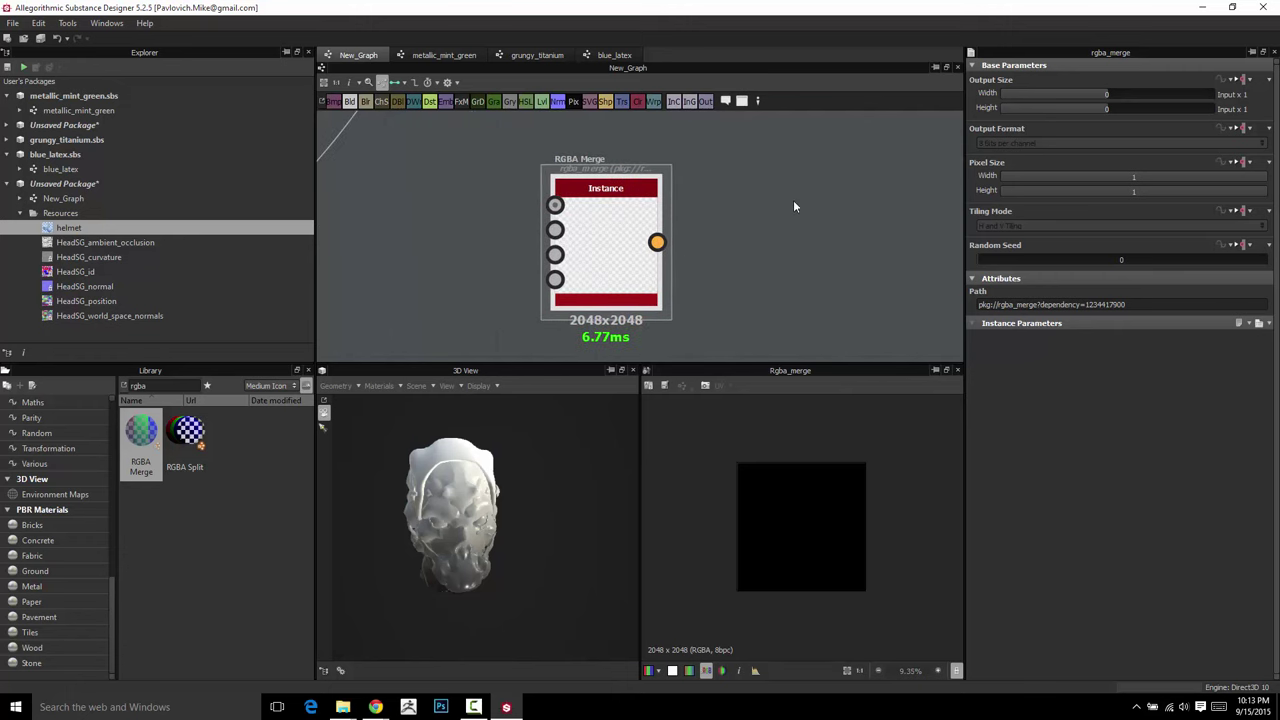
# Delete the RGBA Merge and RGBA Split nodes from the graph
pyautogui.press('Delete')
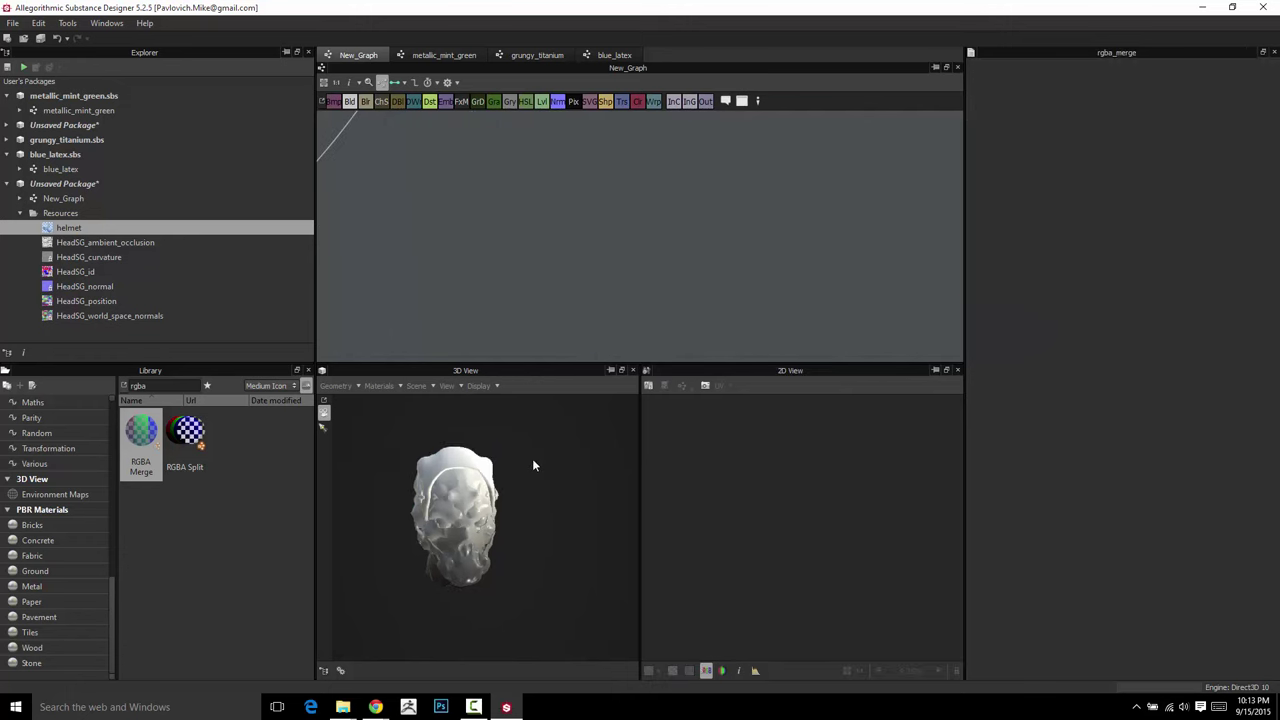
pyautogui.scroll(-1, 540, 398)
pyautogui.scroll(-6, 550, 236)
pyautogui.moveTo(449, 225); pyautogui.dragTo(490, 285)
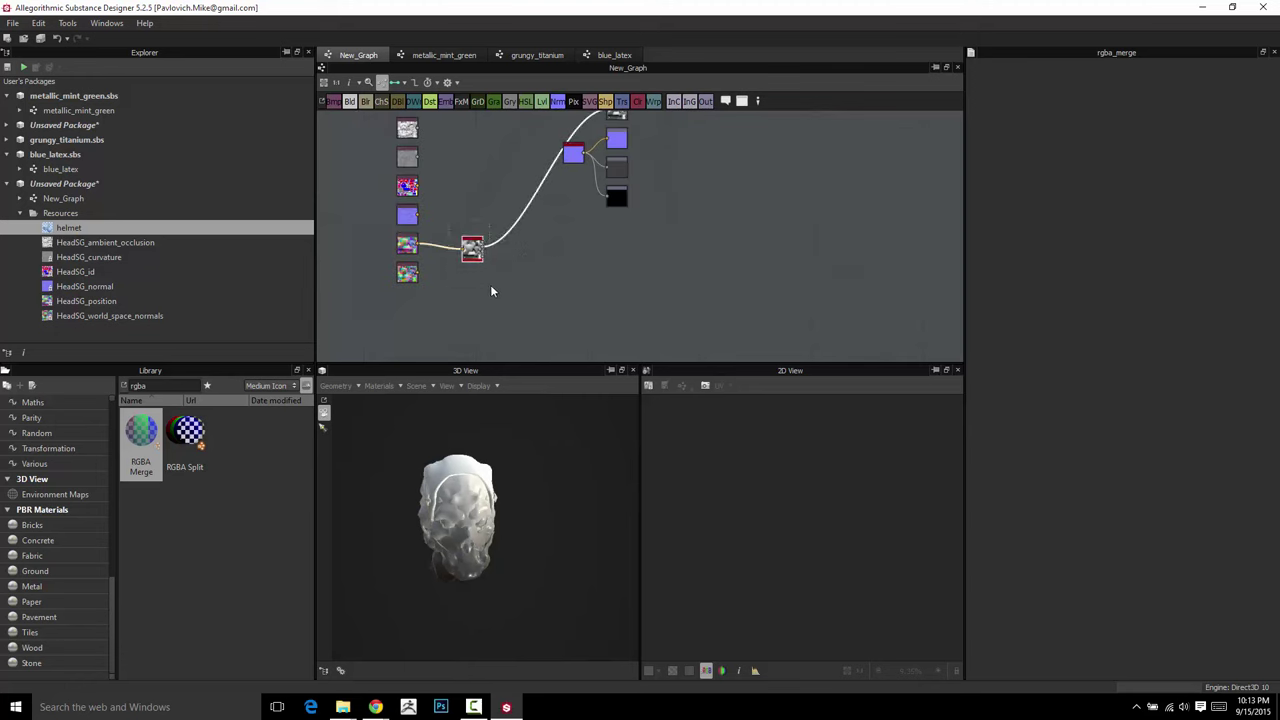
pyautogui.press('Delete')
pyautogui.scroll(3, 530, 210)
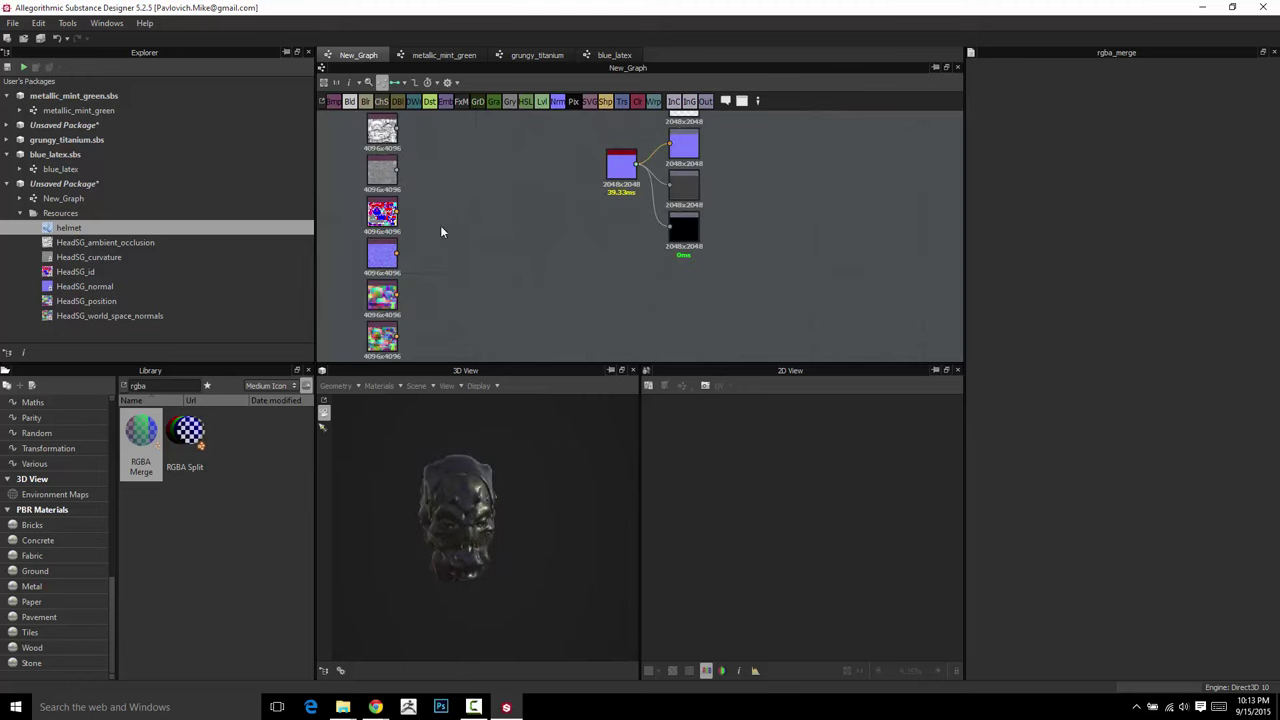
# Connect the ID map to the Base Color output and inspect its colours on the helmet
pyautogui.moveTo(428, 220); pyautogui.dragTo(405, 266, button='middle')
pyautogui.moveTo(374, 259); pyautogui.dragTo(646, 150)
pyautogui.moveTo(377, 528); pyautogui.dragTo(458, 427)
pyautogui.scroll(3, 488, 526)
pyautogui.moveTo(539, 526); pyautogui.dragTo(560, 450)
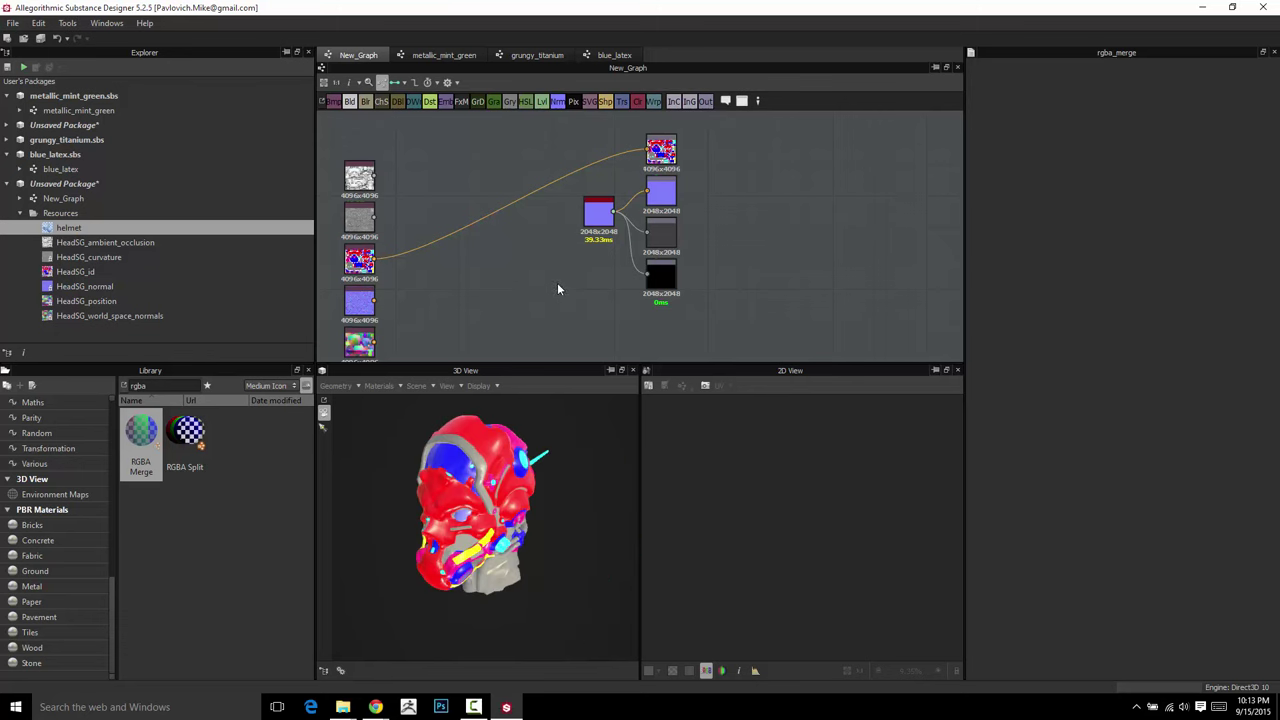
# Connect the baked normal map to the Normal output and inspect the helmet up close
pyautogui.scroll(3, 558, 289)
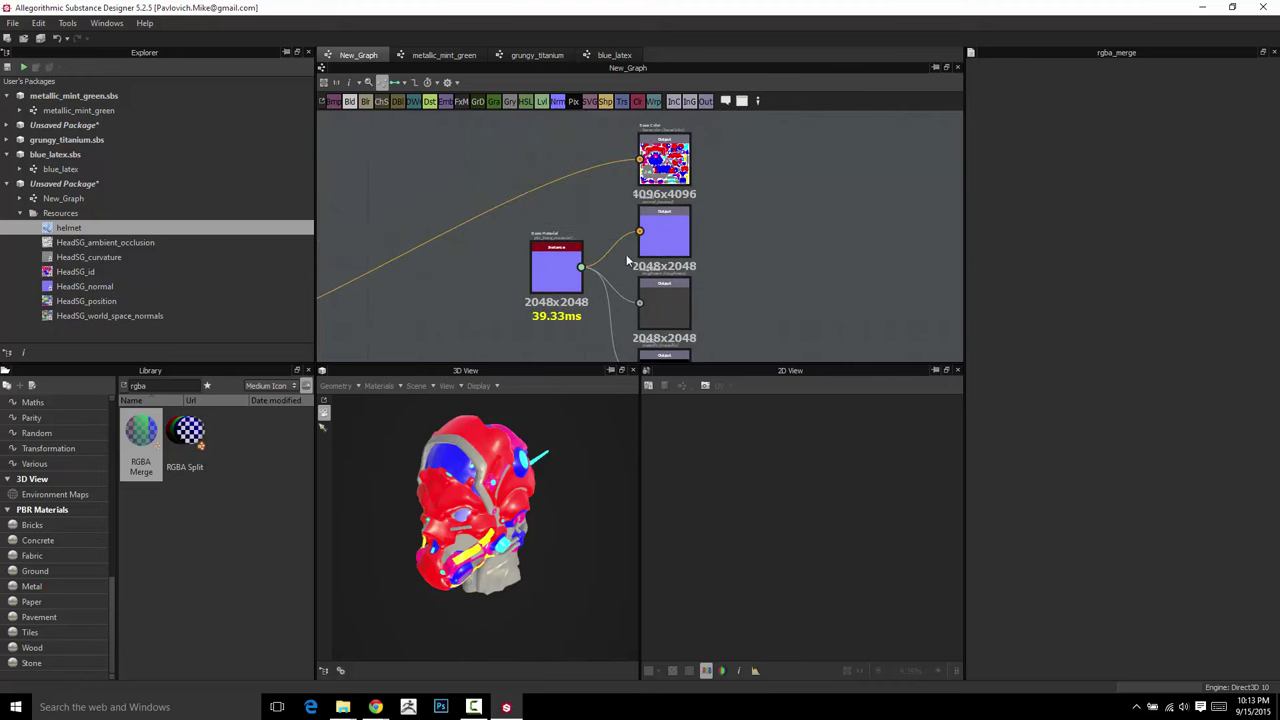
pyautogui.scroll(-3, 618, 266)
pyautogui.moveTo(543, 289); pyautogui.dragTo(620, 253, button='middle')
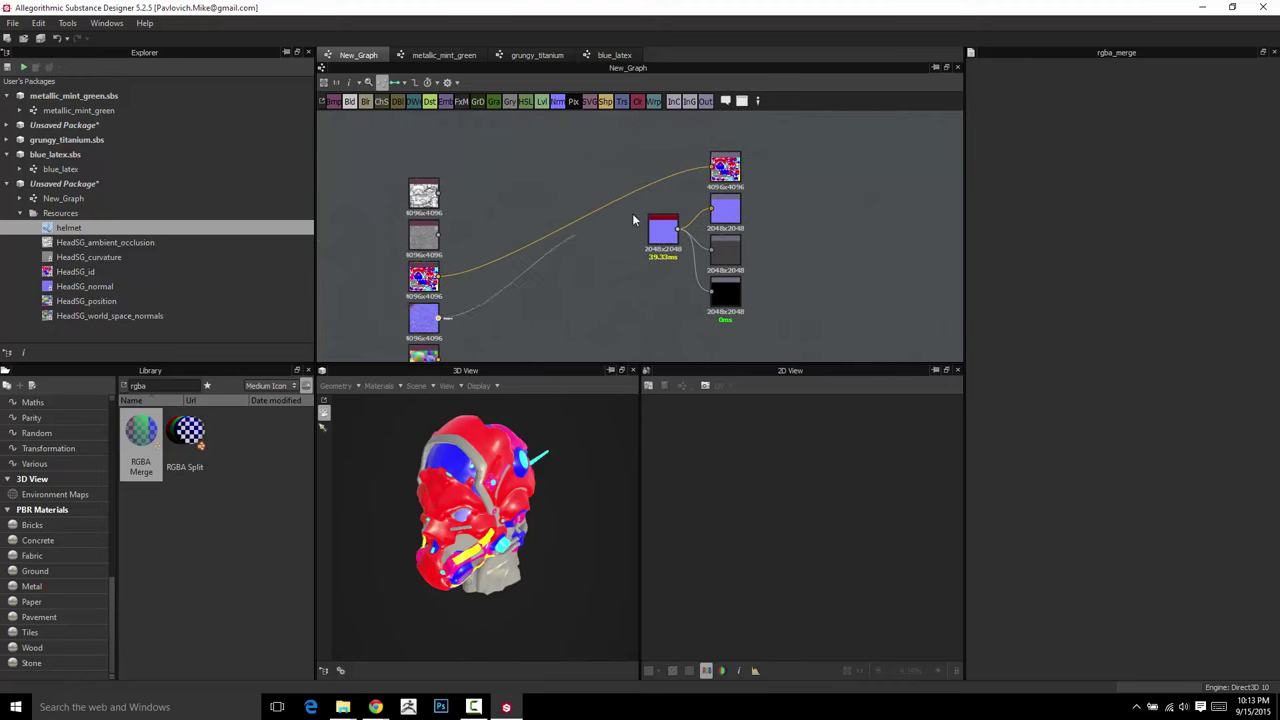
pyautogui.moveTo(641, 217); pyautogui.dragTo(649, 229)
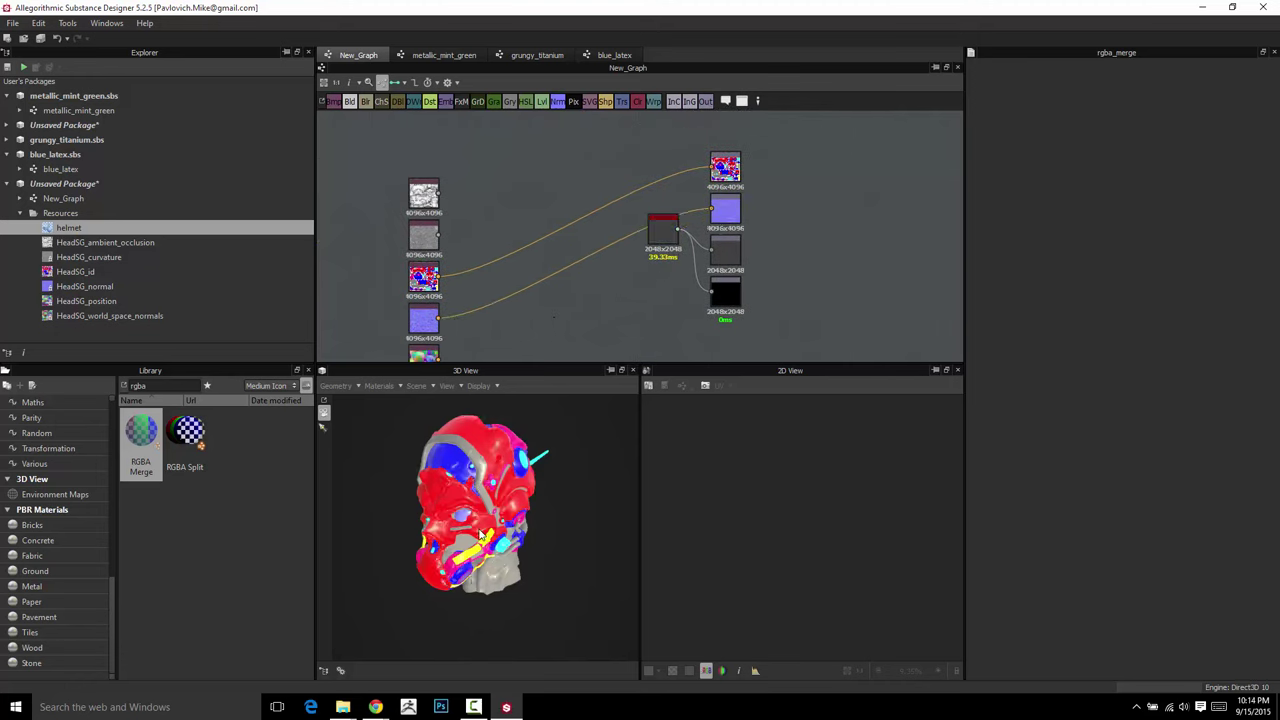
pyautogui.scroll(4, 480, 535)
pyautogui.moveTo(480, 535); pyautogui.dragTo(492, 499)
pyautogui.moveTo(480, 272); pyautogui.dragTo(468, 242, button='middle')
pyautogui.moveTo(519, 153); pyautogui.dragTo(501, 213, button='middle')
pyautogui.press('space')
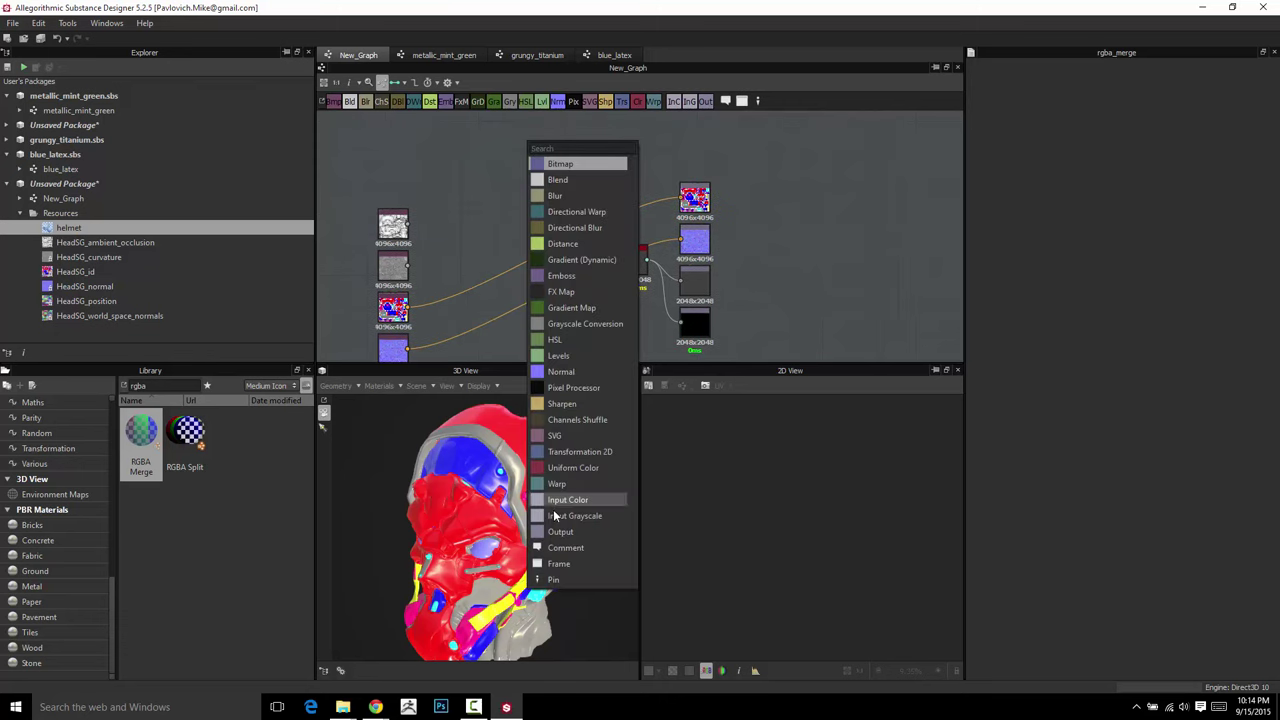
pyautogui.click(566, 500)
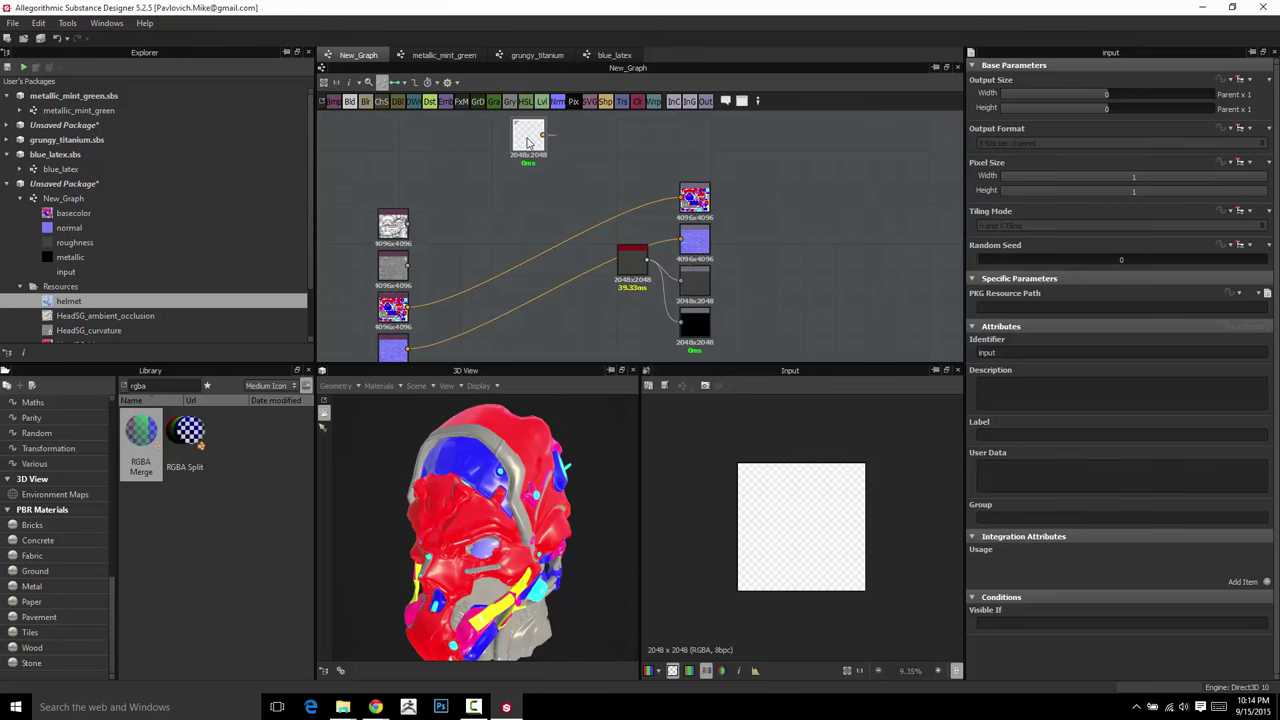
pyautogui.press('Delete')
# Add a Uniform Color node above the graph and set its output color to mid grey with RGB 131, 131, 131
pyautogui.press('space')
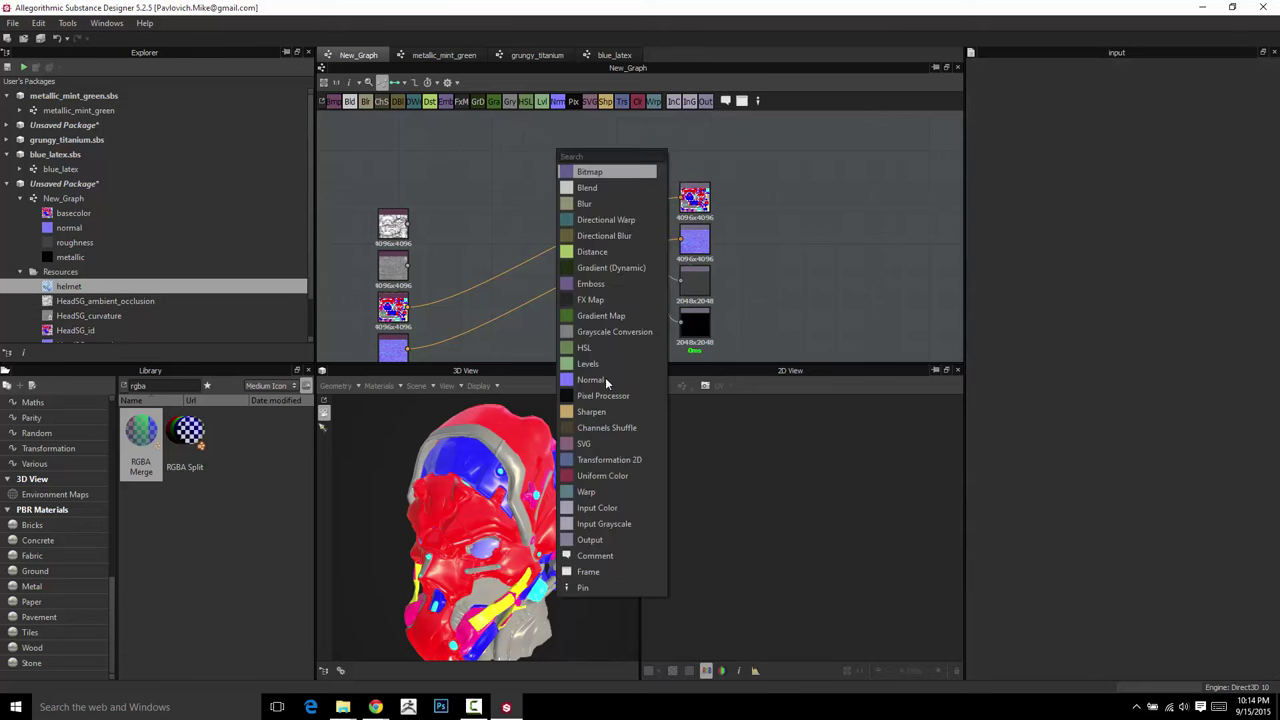
pyautogui.click(600, 475)
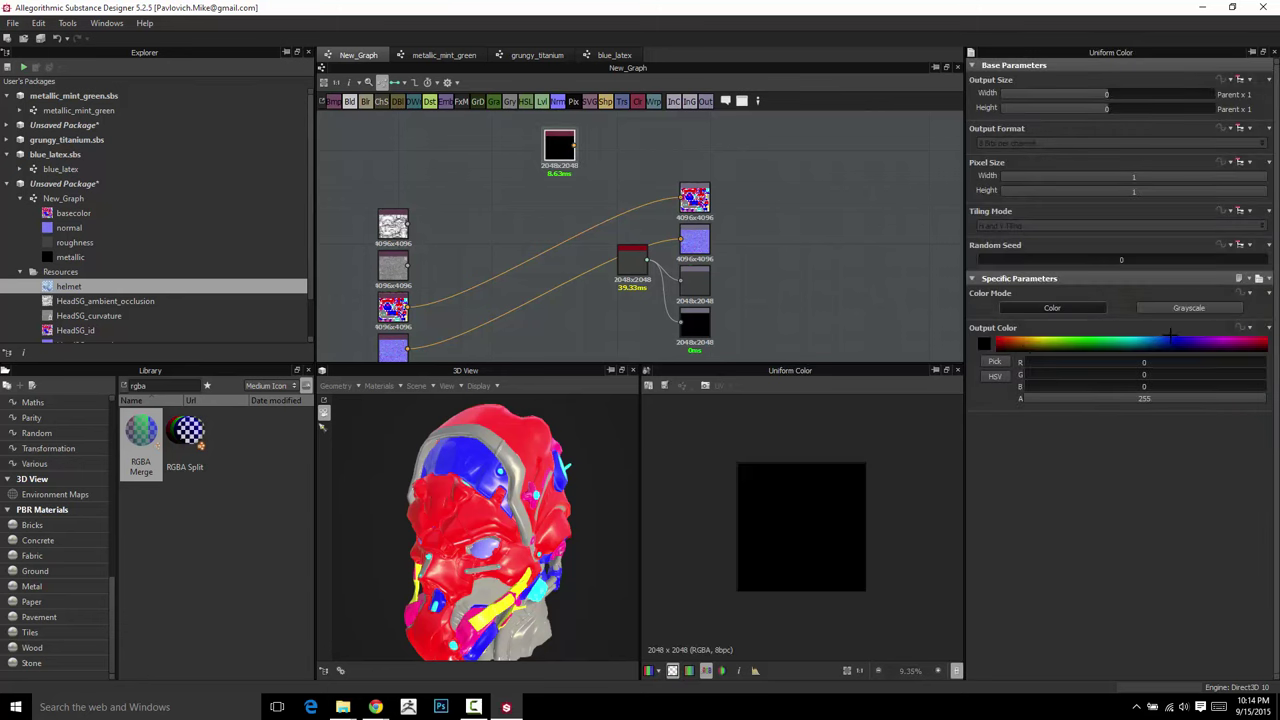
pyautogui.click(984, 344)
pyautogui.click(512, 350)
pyautogui.moveTo(479, 357); pyautogui.dragTo(479, 353)
pyautogui.click(783, 295)
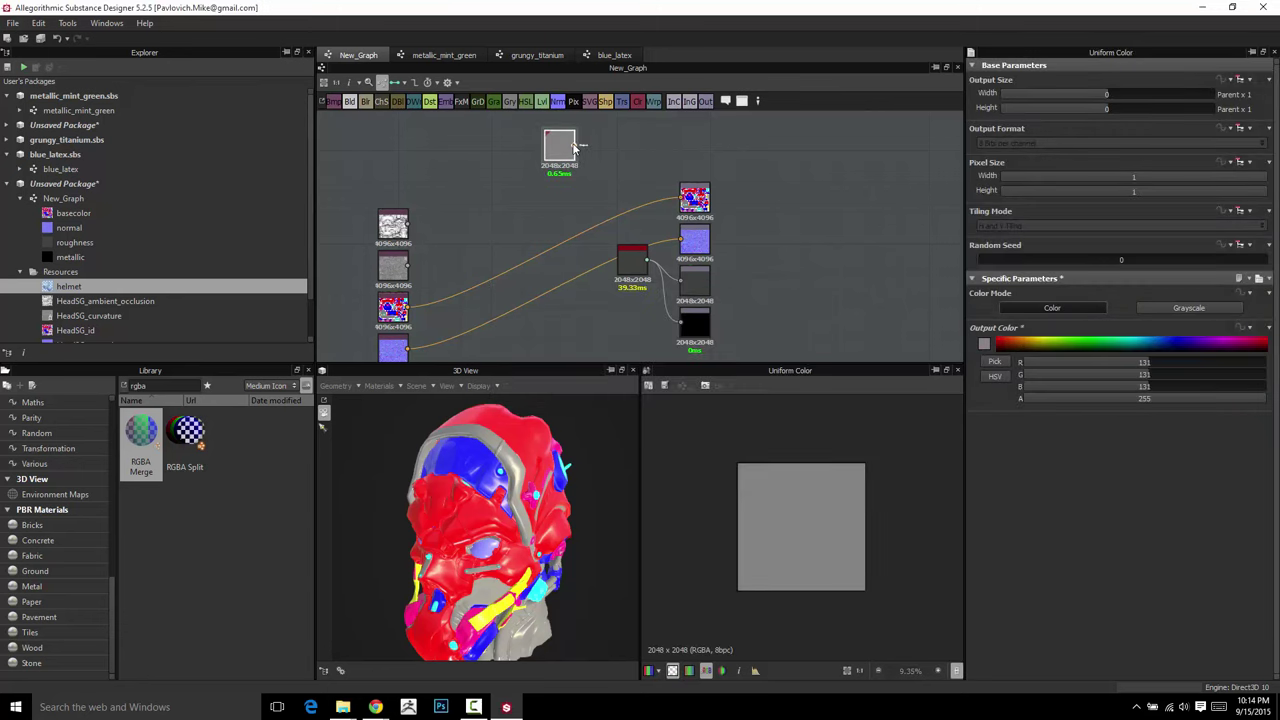
# Connect the grey Uniform Color node to the Base Color output and inspect the helmet's surface detail up close
pyautogui.moveTo(575, 146); pyautogui.dragTo(681, 197)
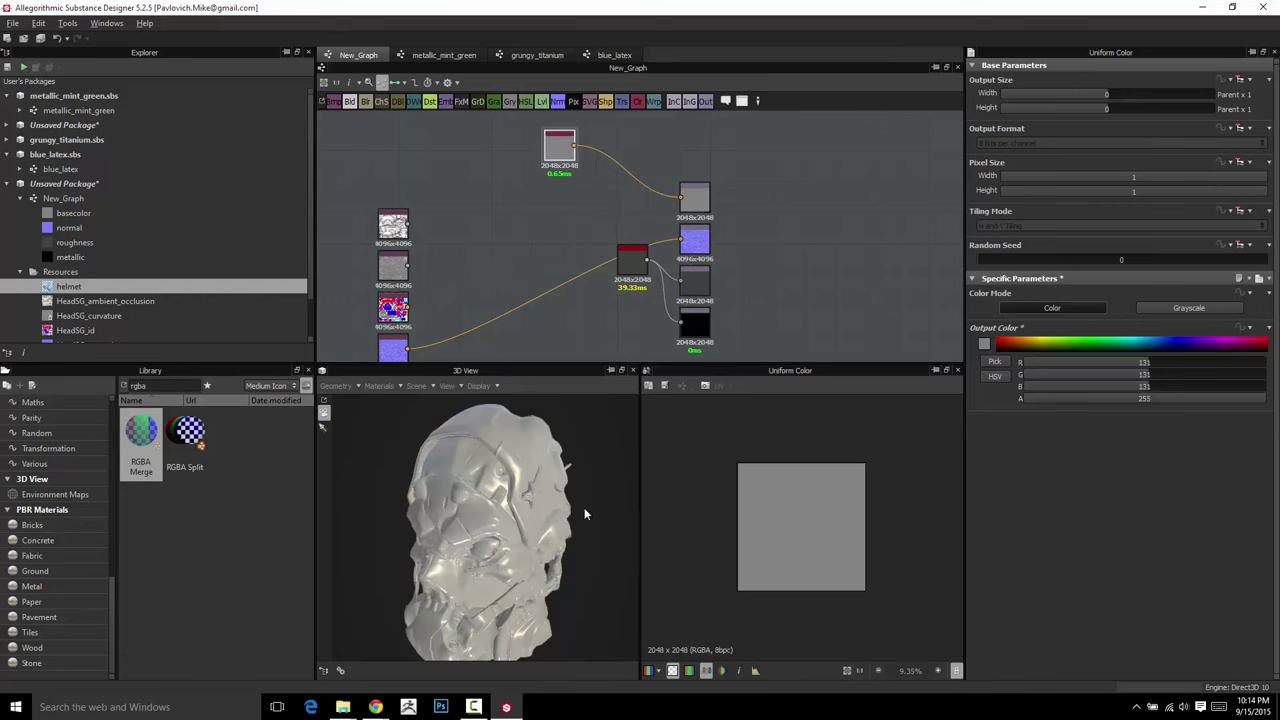
pyautogui.moveTo(584, 508); pyautogui.dragTo(556, 497)
pyautogui.moveTo(556, 497); pyautogui.dragTo(508, 520, button='right')
pyautogui.moveTo(508, 520)
pyautogui.mouseDown()
pyautogui.moveTo(484, 471)
pyautogui.moveTo(514, 505)
pyautogui.mouseUp()
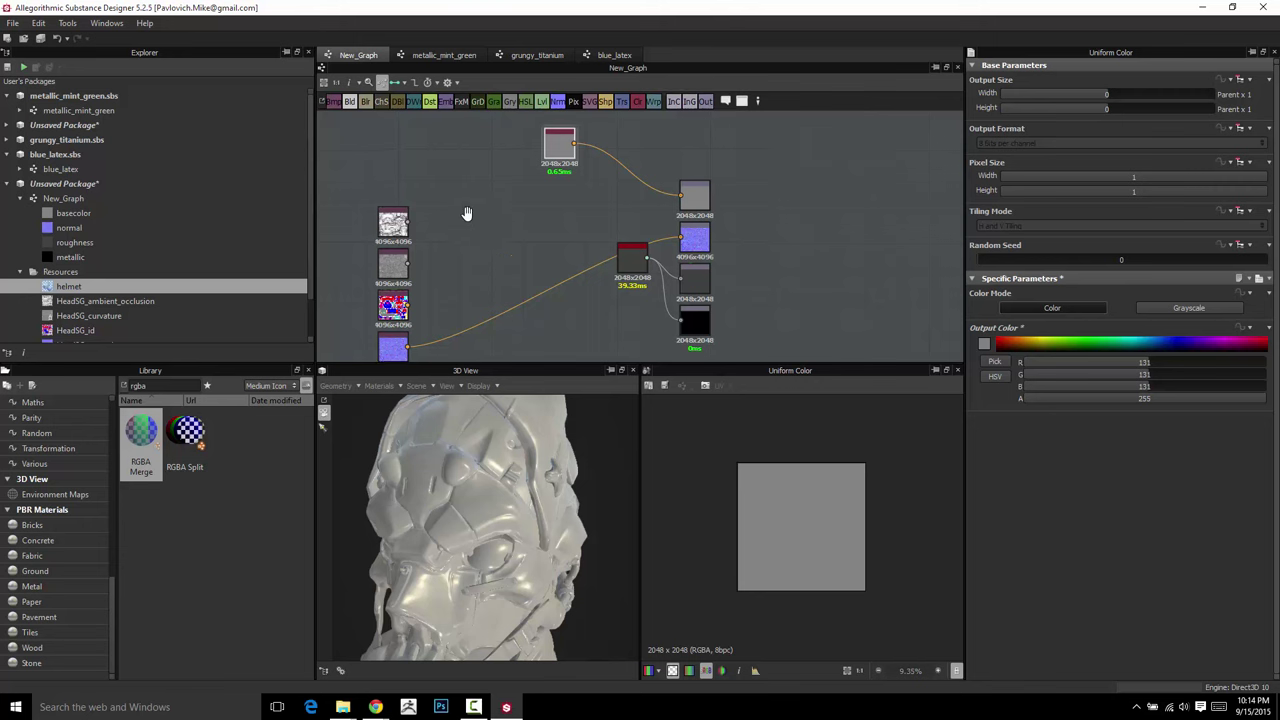
# Preview the normal map and set DirectX Normal to False in the helmet material's settings
pyautogui.moveTo(474, 196); pyautogui.dragTo(499, 110, button='middle')
pyautogui.click(418, 262)
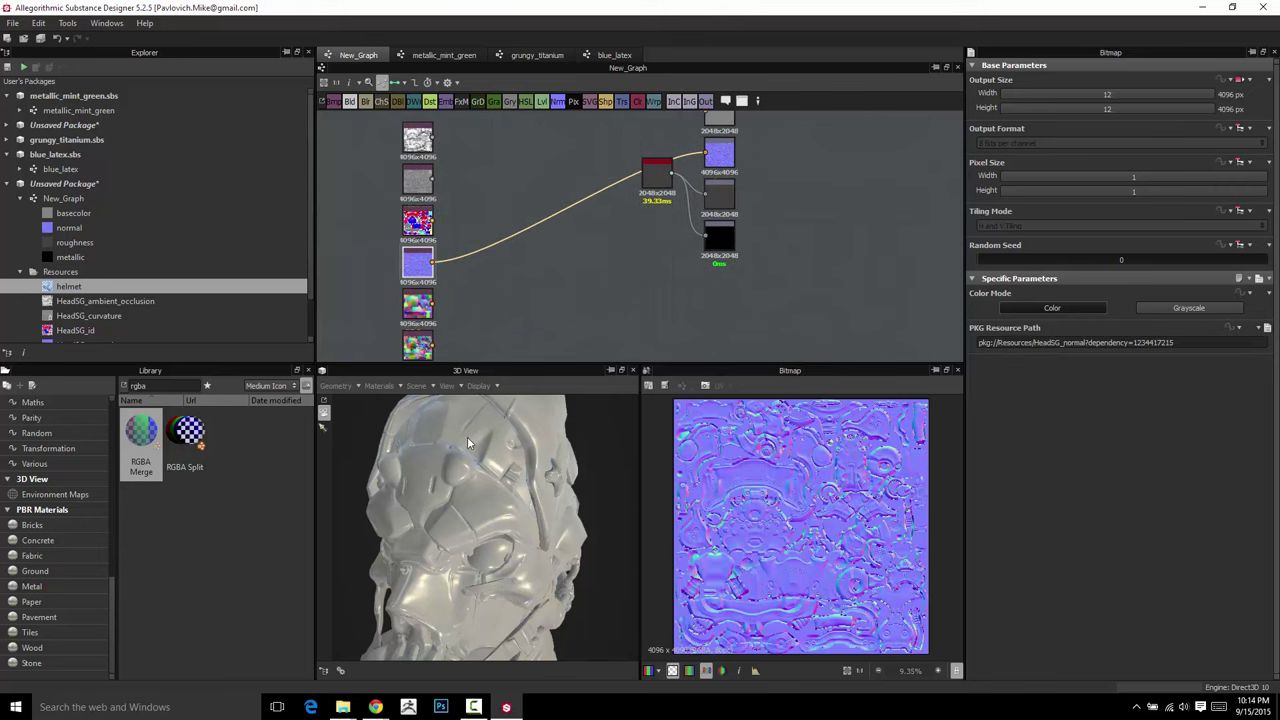
pyautogui.click(380, 386)
pyautogui.moveTo(420, 402)
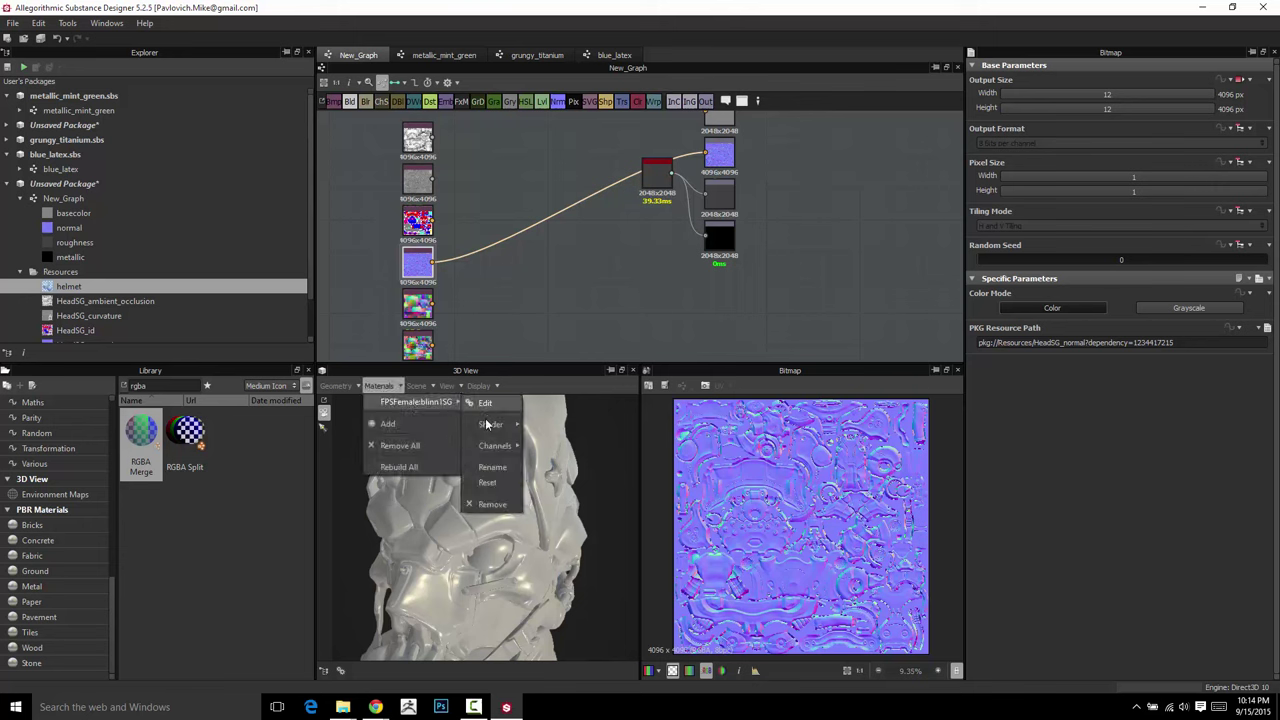
pyautogui.click(486, 403)
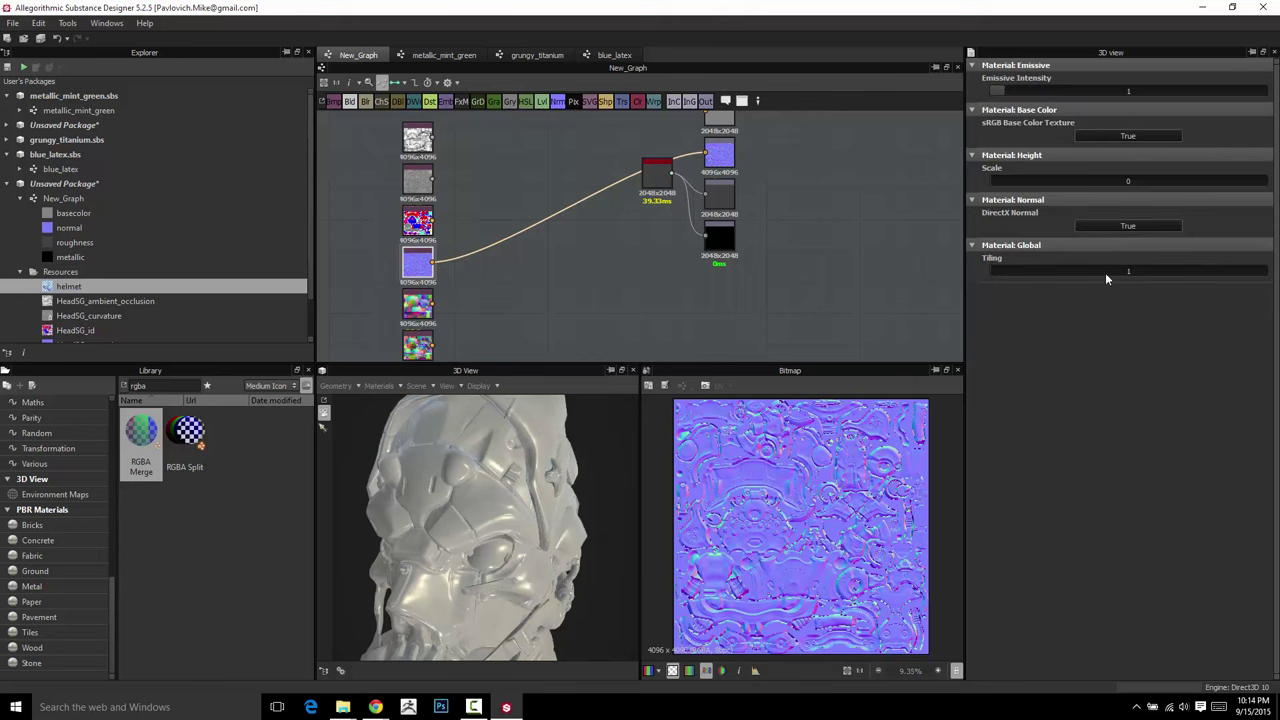
pyautogui.click(1130, 226)
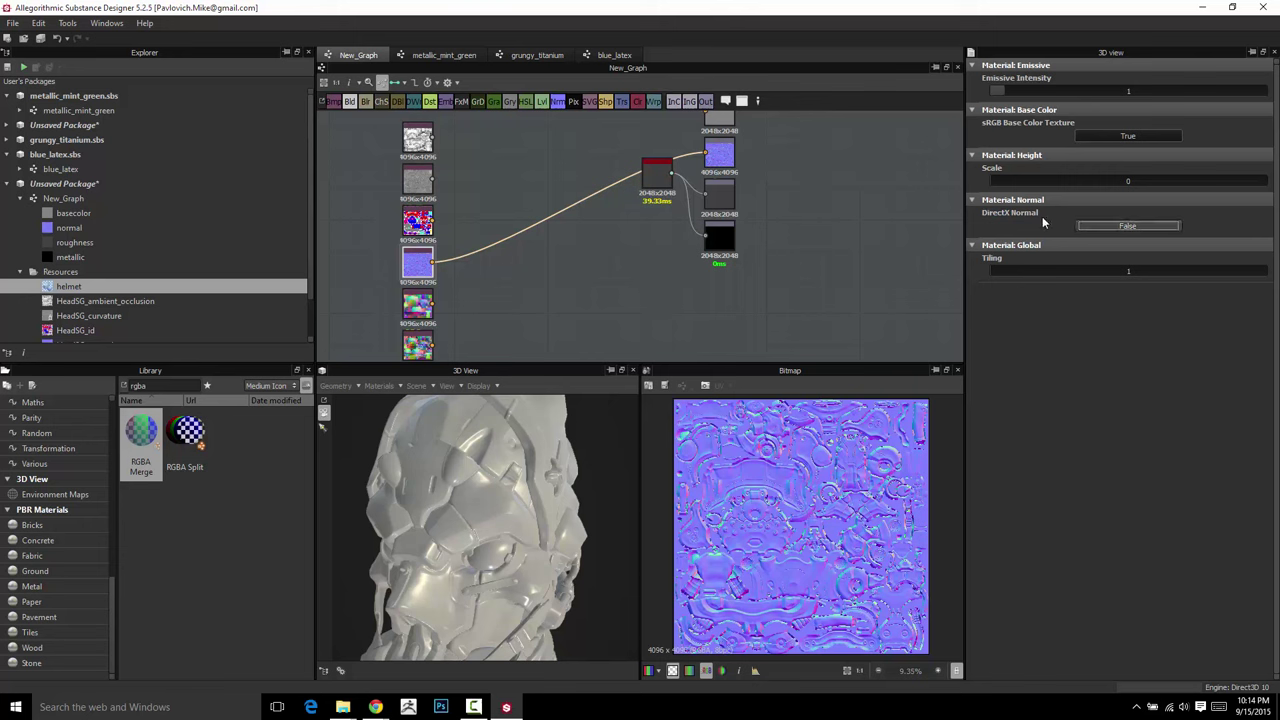
pyautogui.moveTo(519, 511); pyautogui.dragTo(496, 540)
# Move the normal map node out of the column of baked maps to just beside the Normal output
pyautogui.scroll(-3, 585, 194)
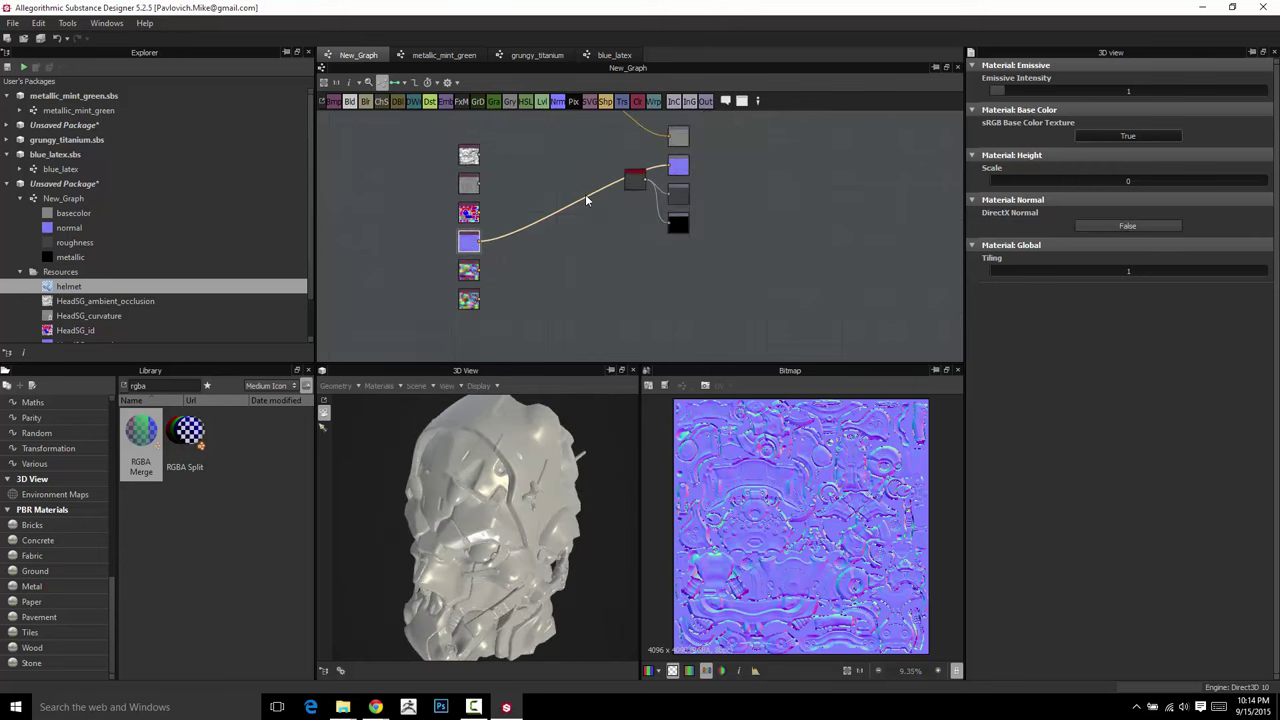
pyautogui.moveTo(484, 229); pyautogui.dragTo(626, 166)
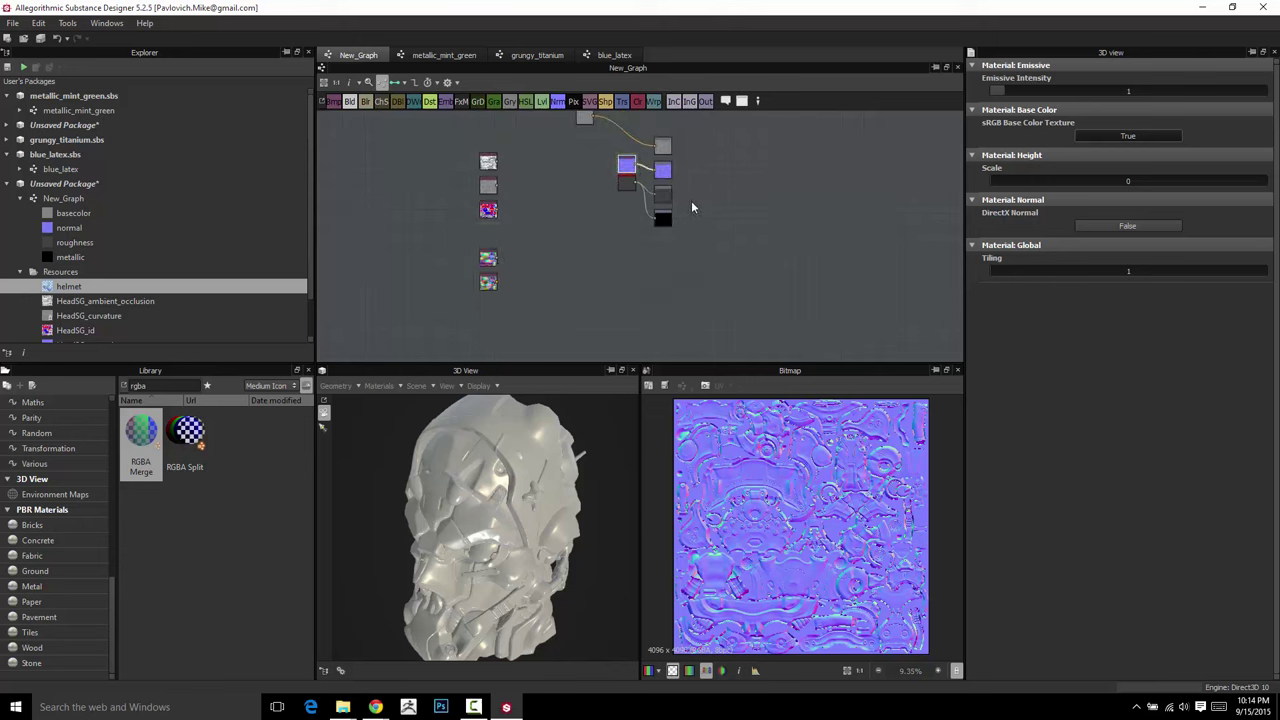
# Add a new Output node to the graph and place it directly below the Metallic output
pyautogui.scroll(3, 520, 280)
pyautogui.moveTo(540, 295); pyautogui.dragTo(500, 250, button='middle')
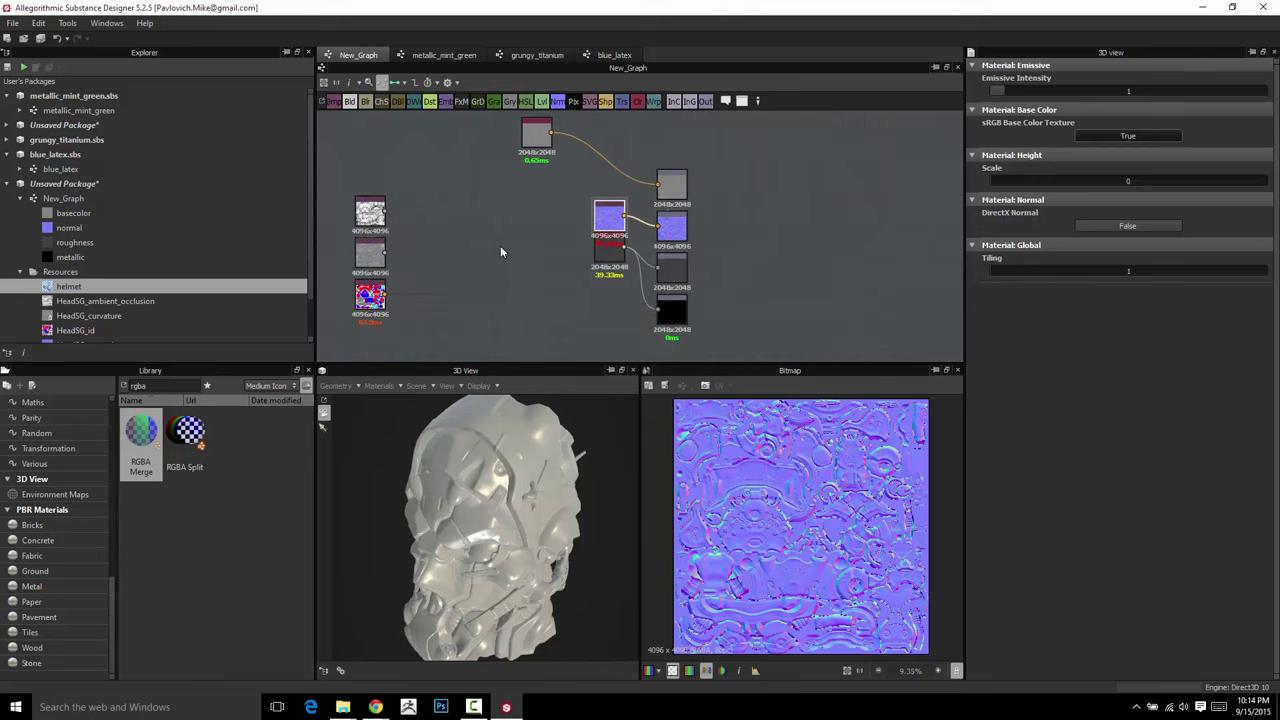
pyautogui.moveTo(789, 219); pyautogui.dragTo(761, 171, button='middle')
pyautogui.press('space')
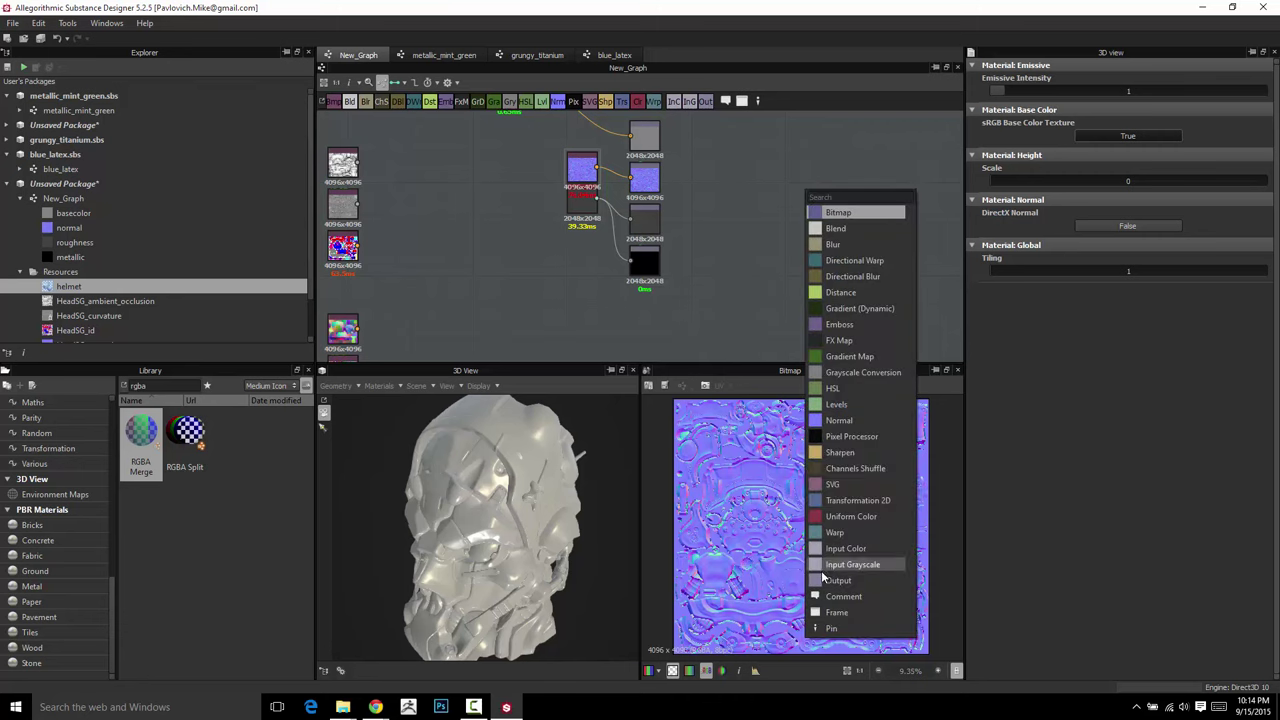
pyautogui.click(838, 580)
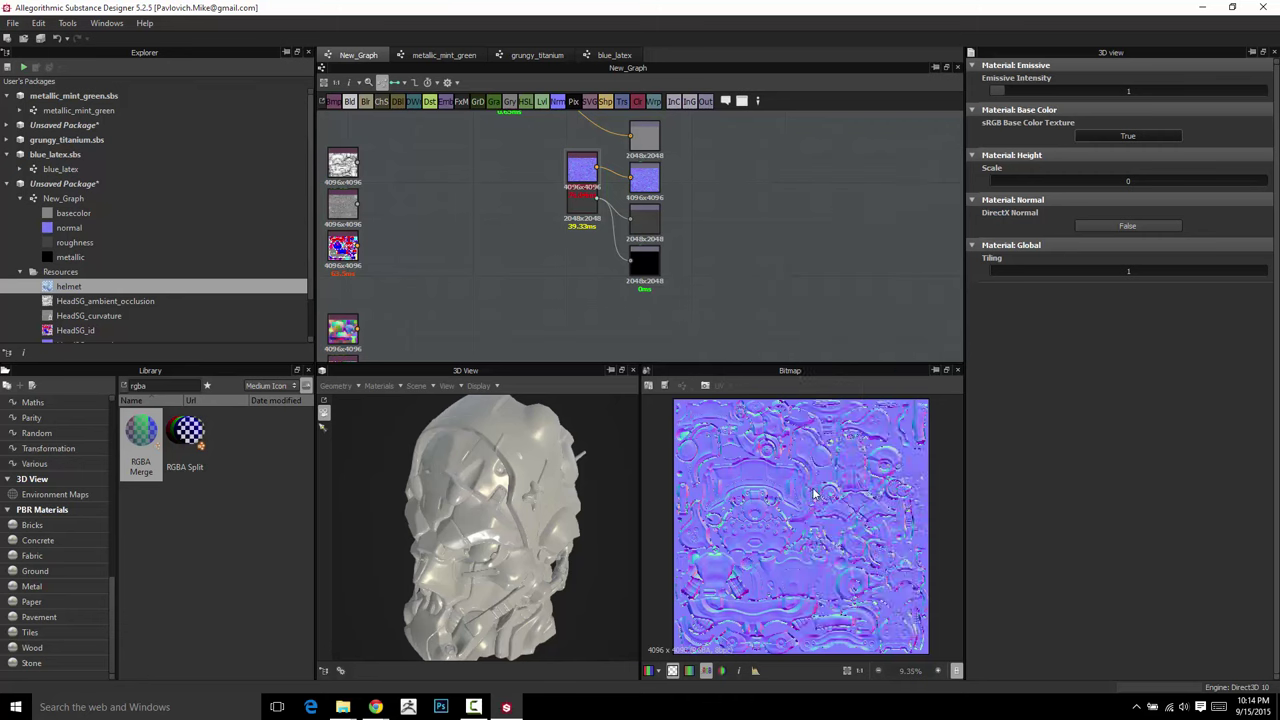
pyautogui.moveTo(790, 196); pyautogui.dragTo(642, 316)
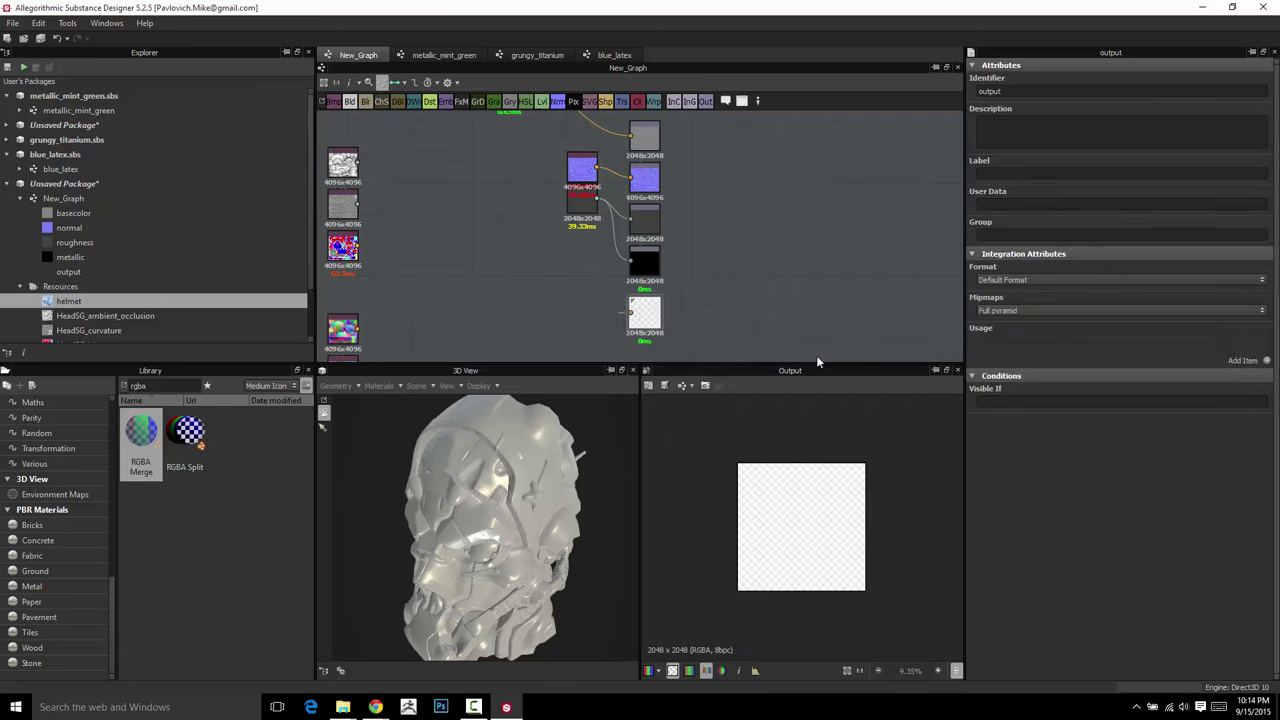
# Add a usage entry to the new output and set it to ambientOcclusion
pyautogui.click(1267, 360)
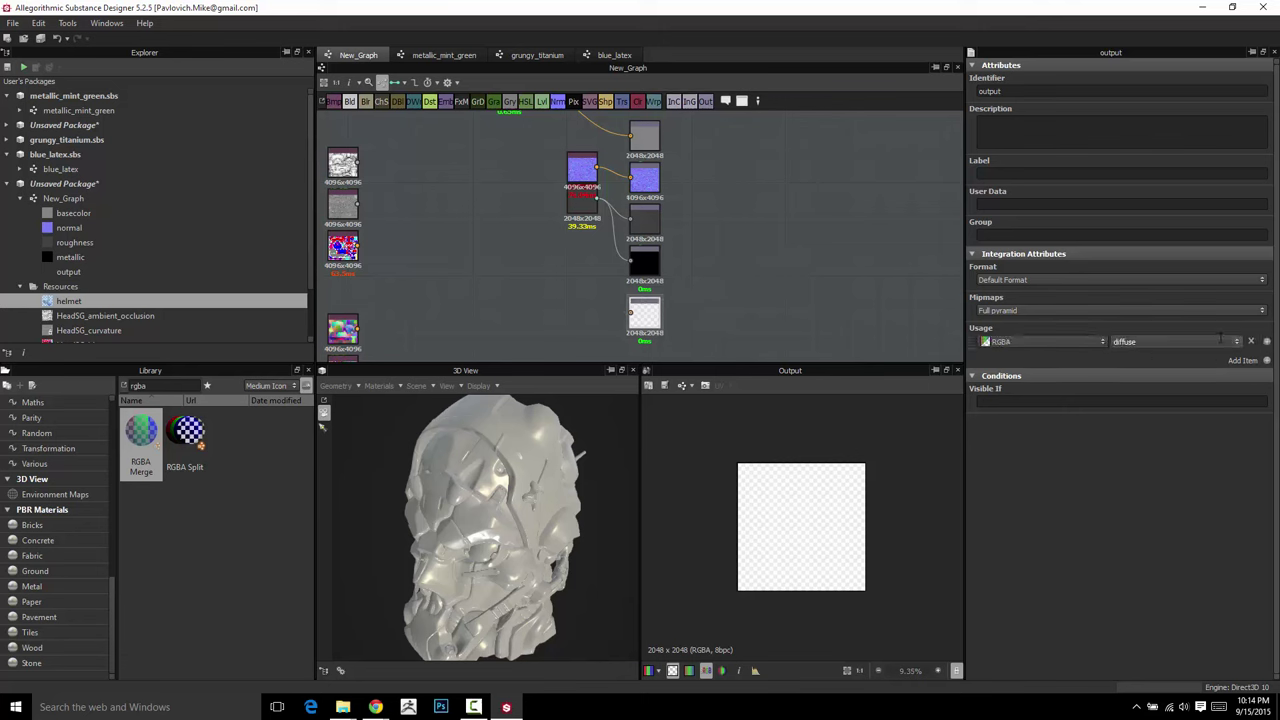
pyautogui.click(1236, 342)
pyautogui.click(1203, 397)
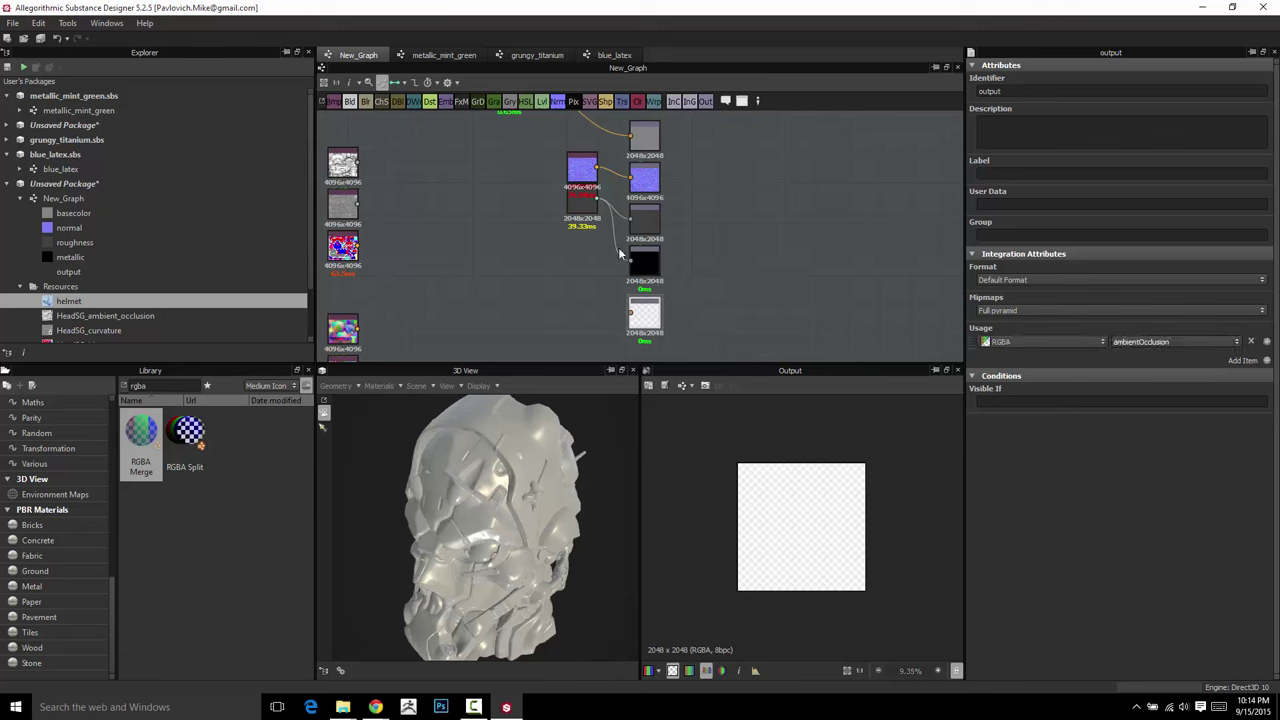
# Connect the ambient occlusion map to the new output and move the map node out of the baked maps column toward it
pyautogui.moveTo(493, 236); pyautogui.dragTo(448, 151, button='middle')
pyautogui.moveTo(327, 181); pyautogui.dragTo(599, 331)
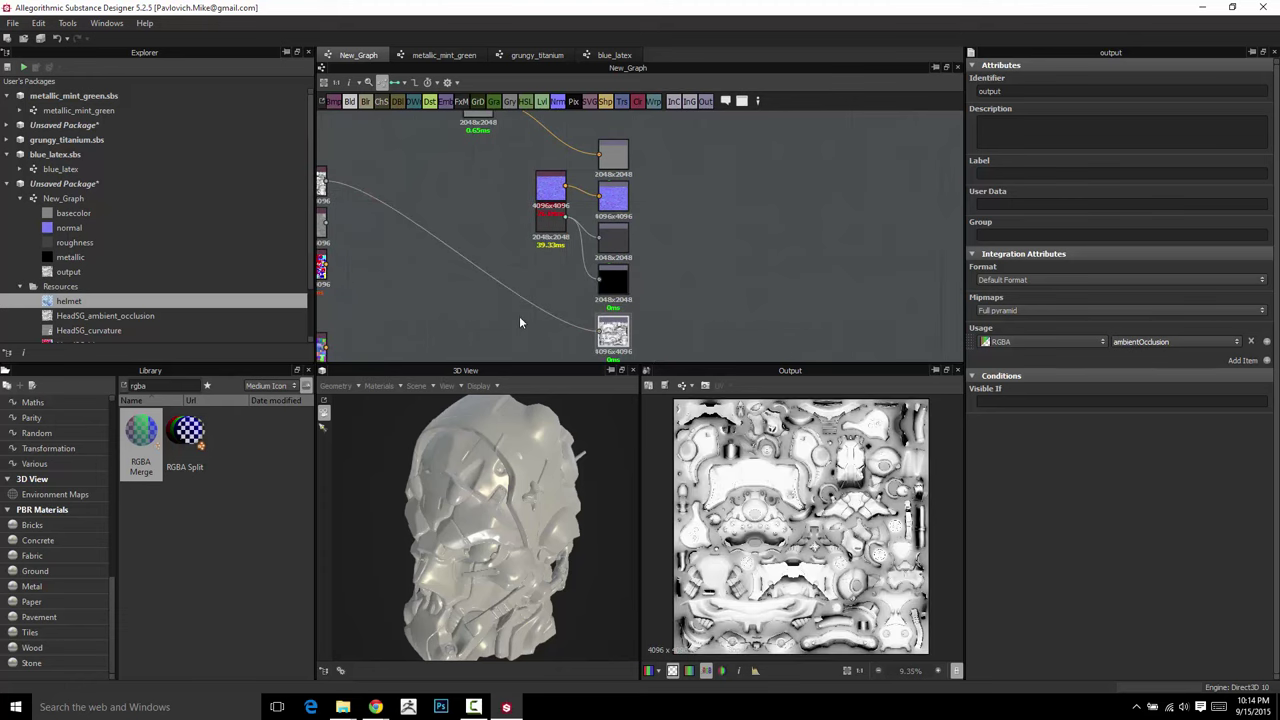
pyautogui.moveTo(395, 285); pyautogui.dragTo(482, 288, button='middle')
pyautogui.moveTo(398, 185); pyautogui.dragTo(545, 320)
# View the graph's outputs in the 3D view and inspect the ambient occlusion on the helmet up close
pyautogui.rightClick(852, 244)
pyautogui.click(908, 318)
pyautogui.scroll(3, 457, 442)
pyautogui.moveTo(457, 442)
pyautogui.mouseDown()
pyautogui.moveTo(498, 463)
pyautogui.moveTo(536, 424)
pyautogui.mouseUp()
pyautogui.scroll(-3, 498, 463)
# Line up the ambient occlusion, Base Material, normal map and Uniform Color nodes beside the outputs they feed
pyautogui.moveTo(545, 318); pyautogui.dragTo(602, 331)
pyautogui.scroll(-2, 620, 250)
pyautogui.click(624, 260)
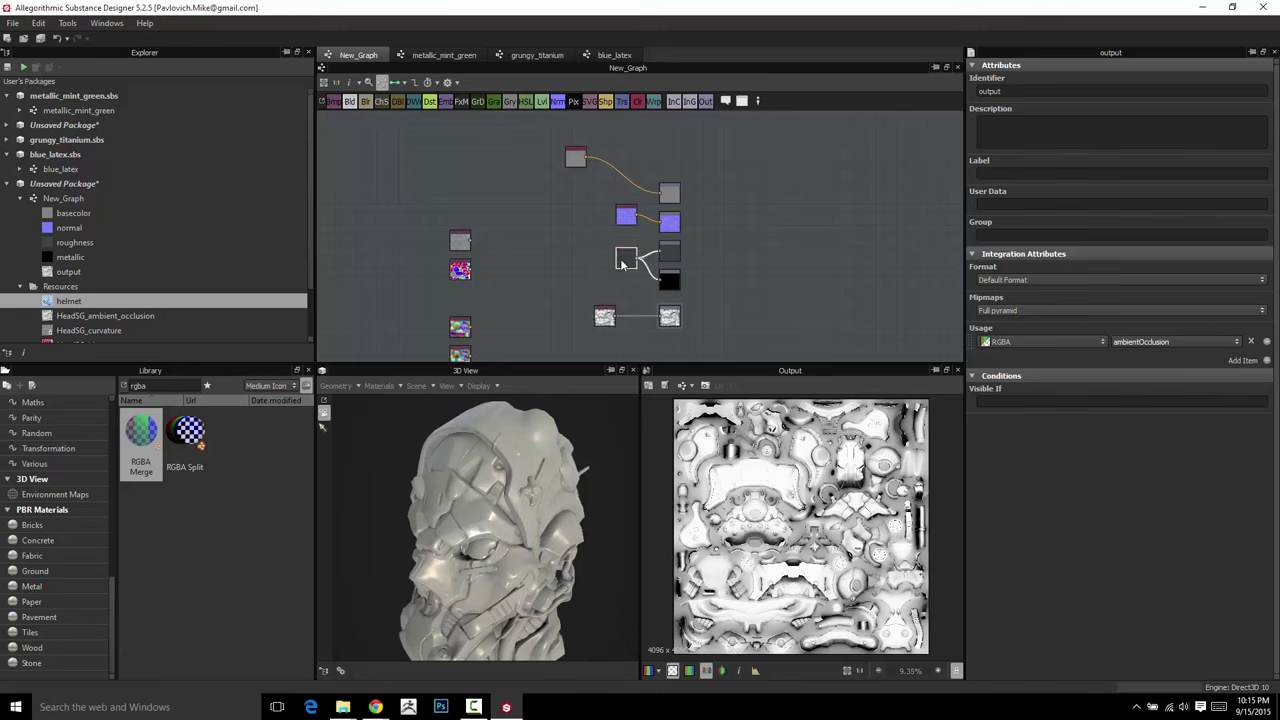
pyautogui.scroll(3, 624, 262)
pyautogui.scroll(3, 762, 231)
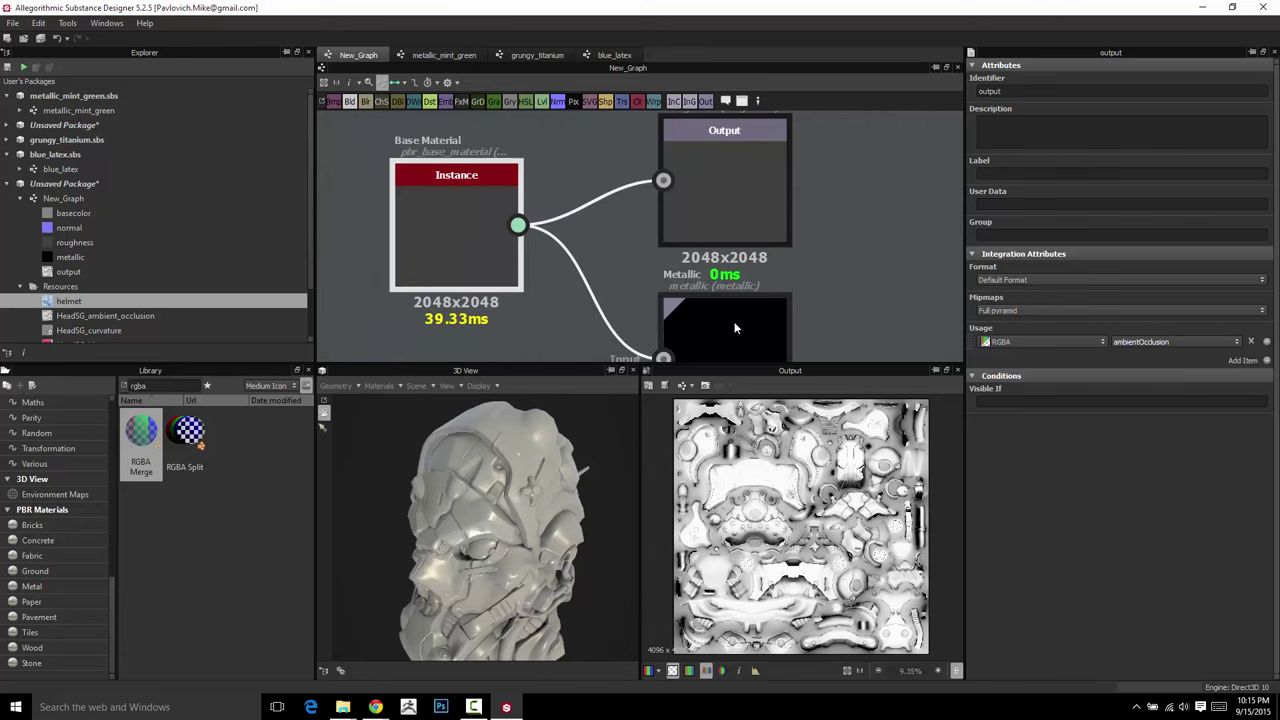
pyautogui.scroll(-3, 734, 328)
pyautogui.moveTo(697, 231); pyautogui.dragTo(707, 297, button='middle')
pyautogui.moveTo(619, 246); pyautogui.dragTo(625, 260)
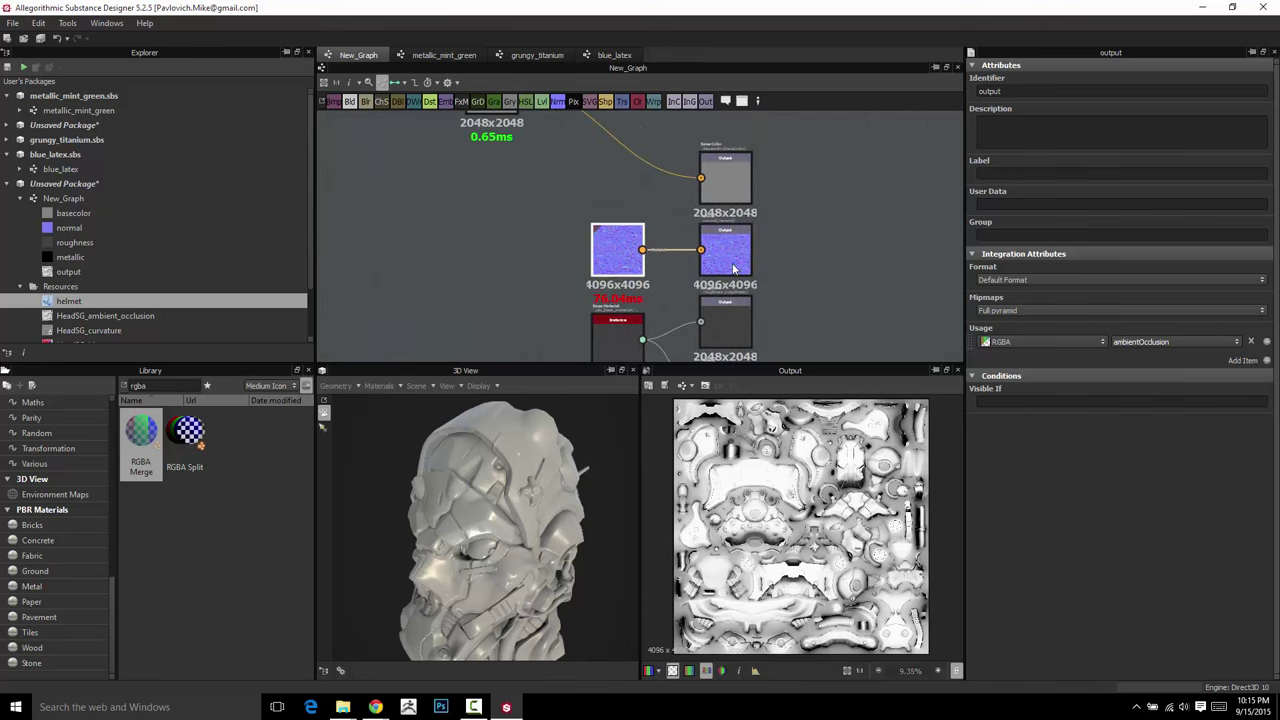
pyautogui.scroll(-3, 543, 244)
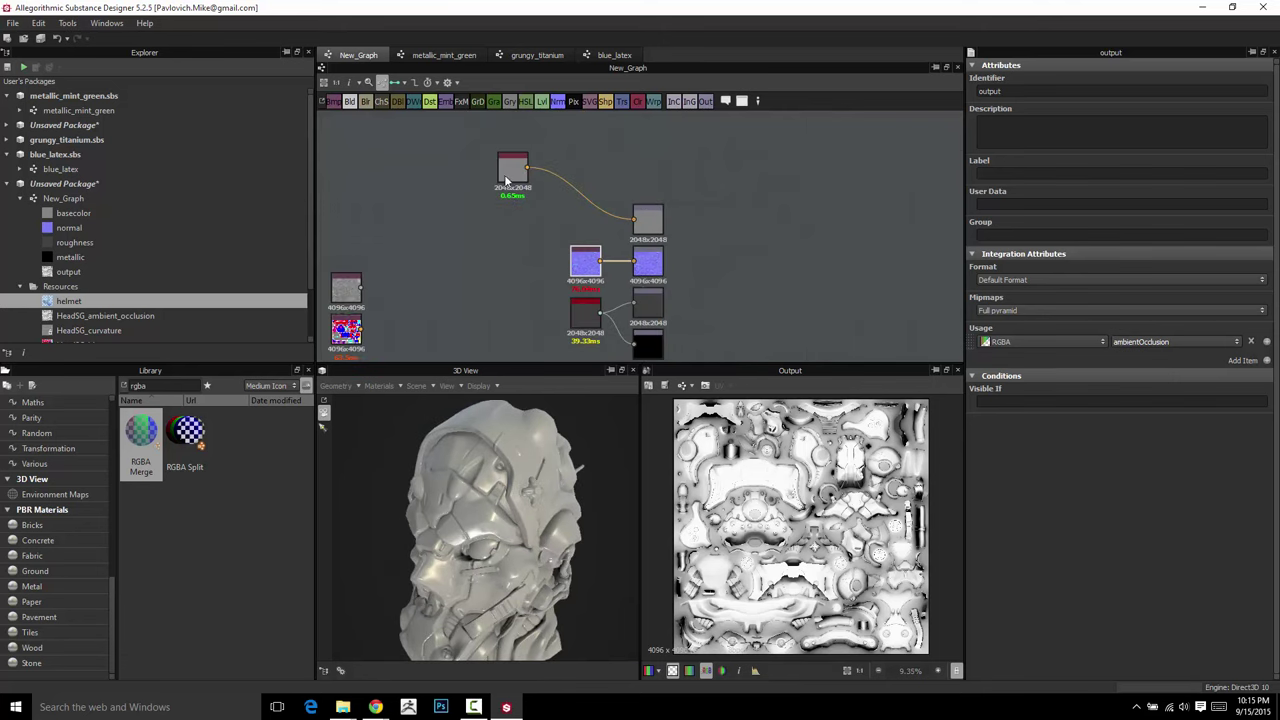
pyautogui.moveTo(509, 175); pyautogui.dragTo(581, 217)
# Move the curvature and ID map nodes down against the other two unconnected baked maps and select all four
pyautogui.moveTo(439, 300); pyautogui.dragTo(512, 130, button='middle')
pyautogui.scroll(-2, 514, 130)
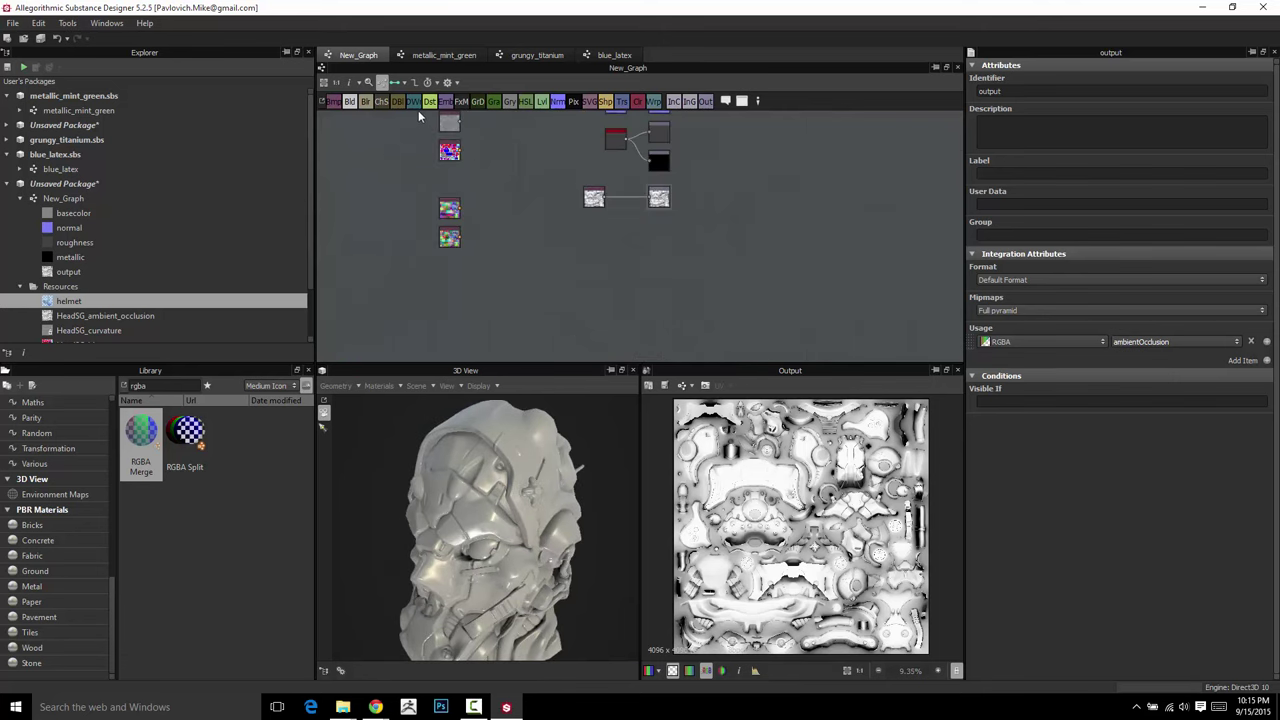
pyautogui.moveTo(392, 171); pyautogui.dragTo(394, 209, button='middle')
pyautogui.moveTo(404, 147); pyautogui.dragTo(459, 311)
pyautogui.moveTo(442, 226); pyautogui.dragTo(428, 323)
pyautogui.scroll(-2, 481, 270)
pyautogui.moveTo(530, 254); pyautogui.dragTo(504, 221, button='middle')
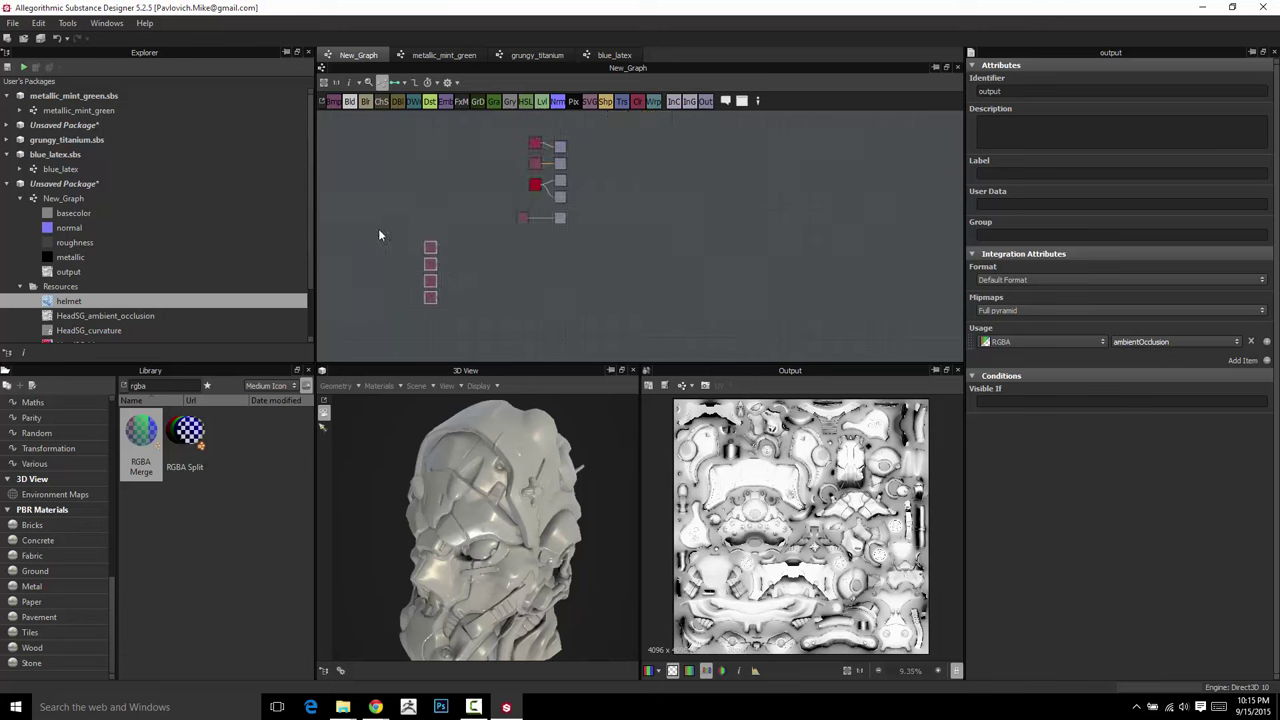
pyautogui.moveTo(384, 229); pyautogui.dragTo(435, 327)
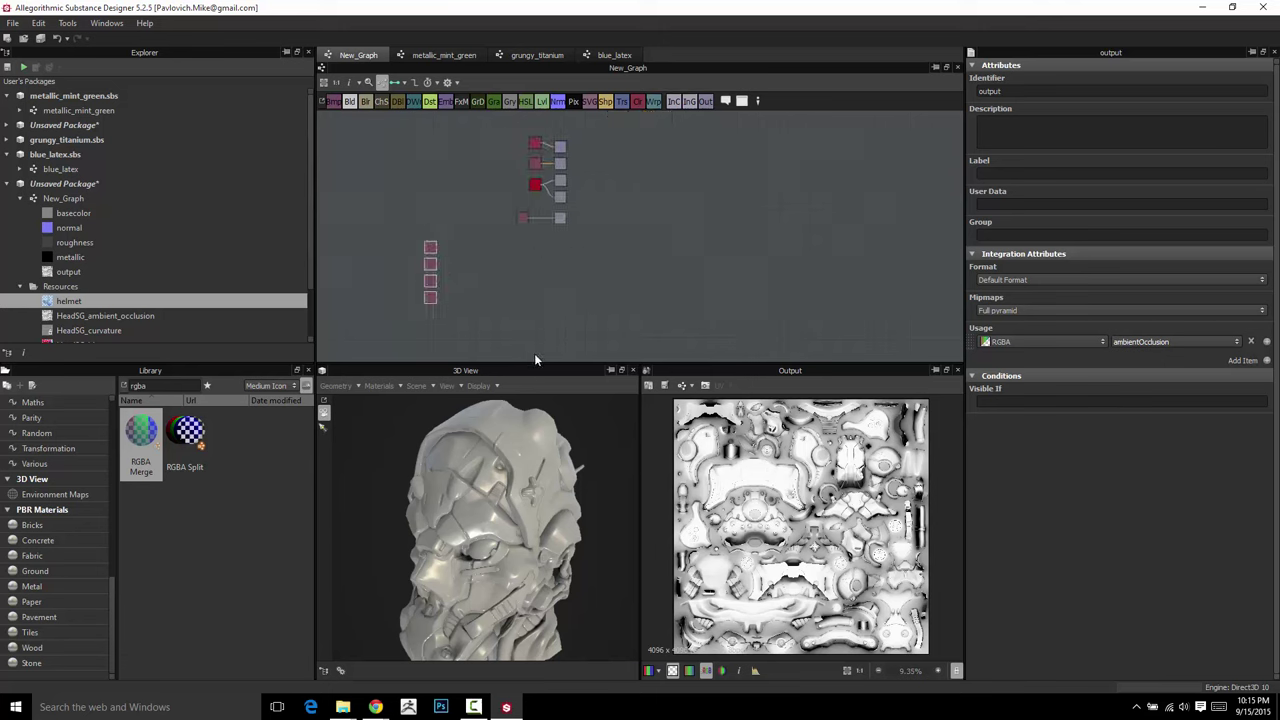